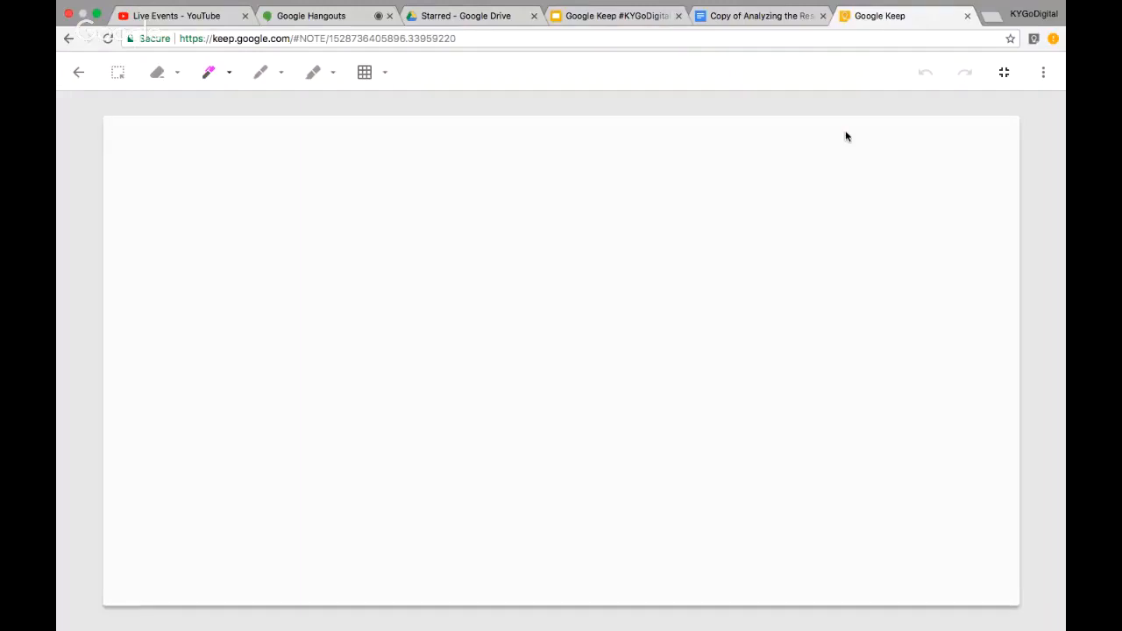
left_click(390, 74)
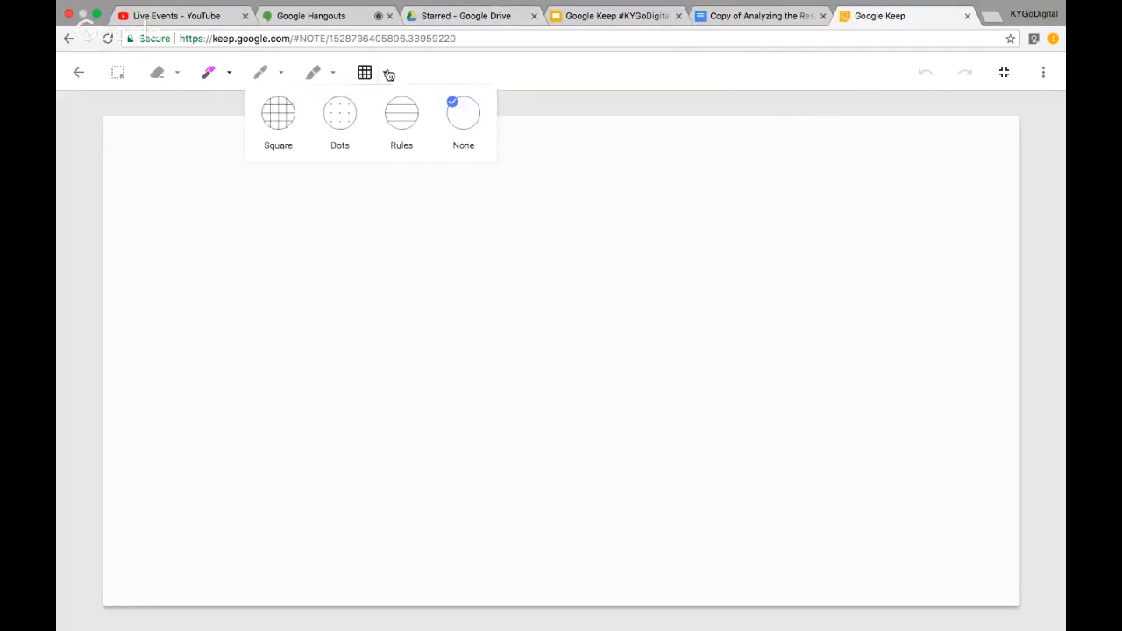
left_click(278, 122)
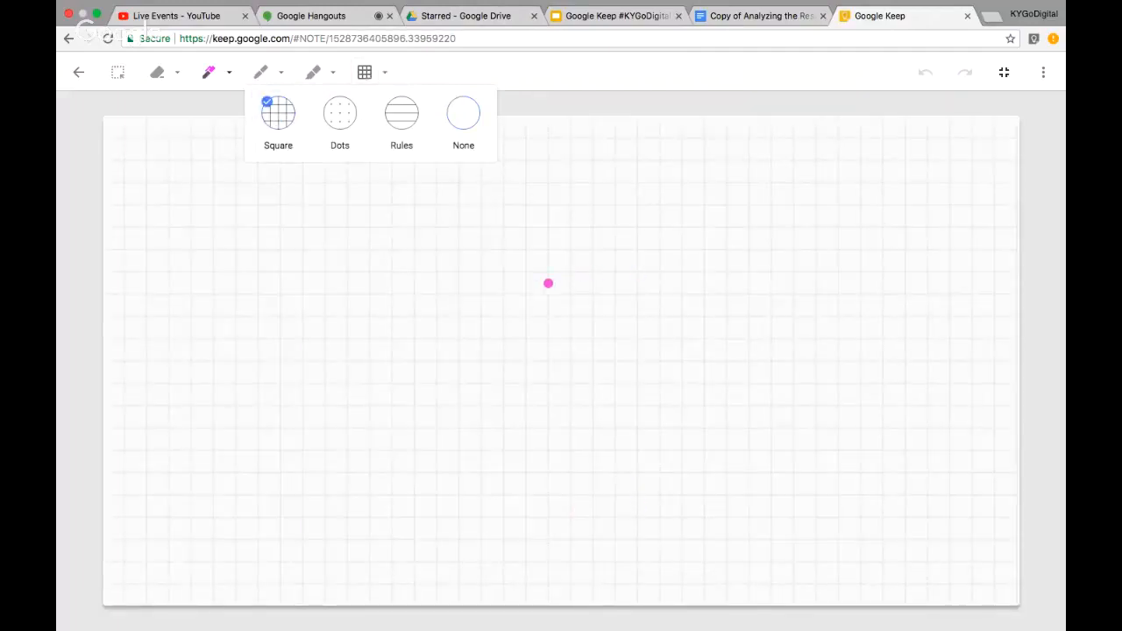
left_click(514, 82)
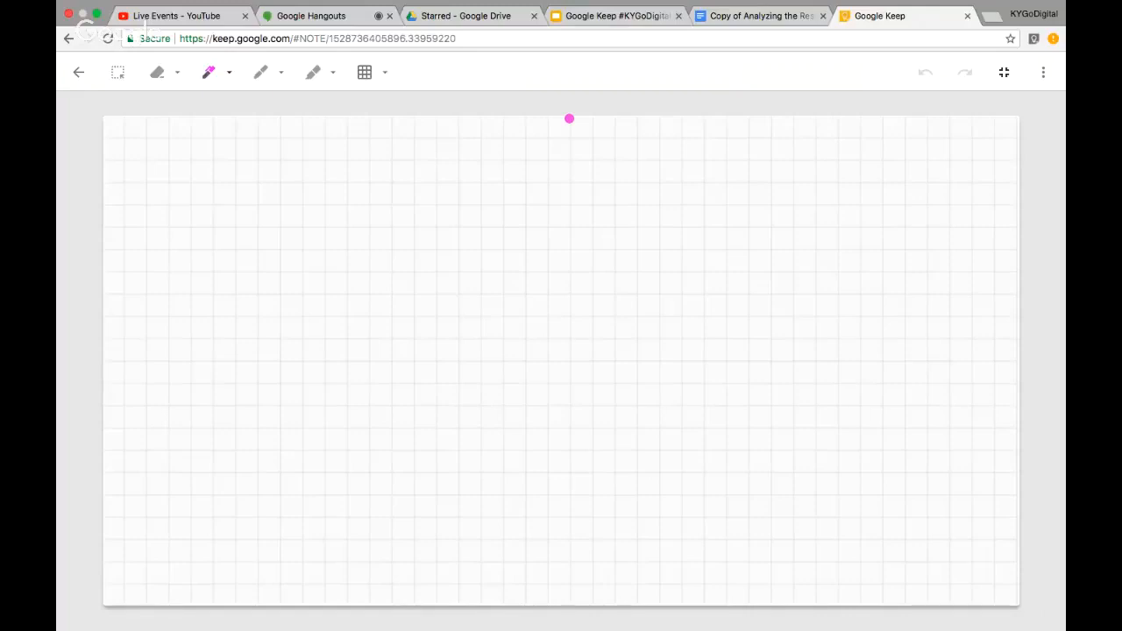
left_click(384, 75)
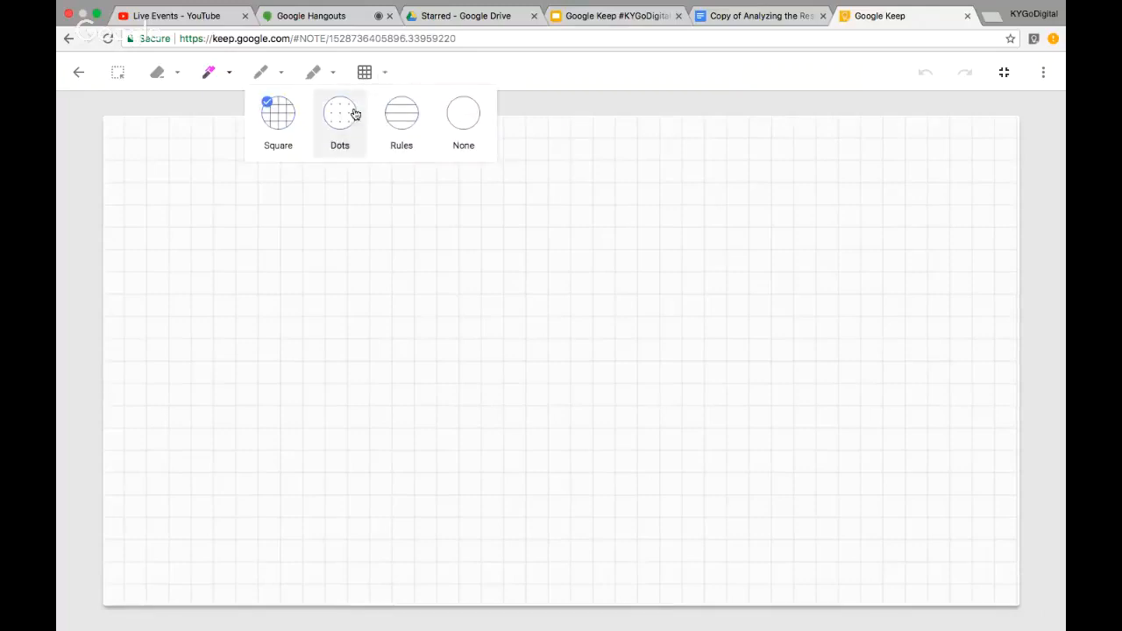
left_click(404, 114)
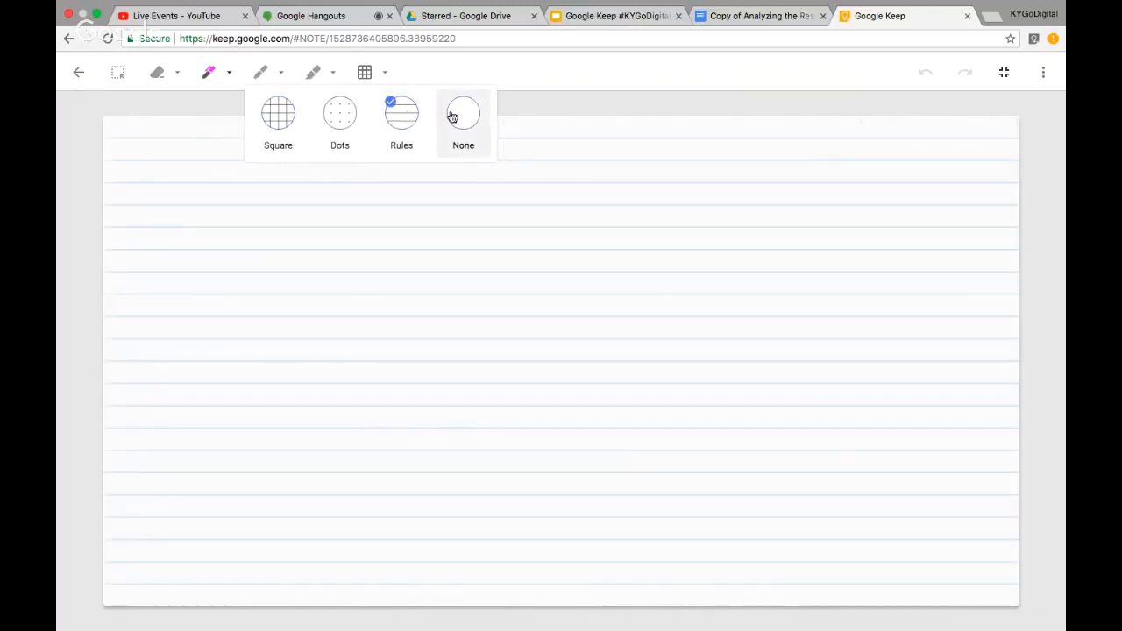
left_click(327, 122)
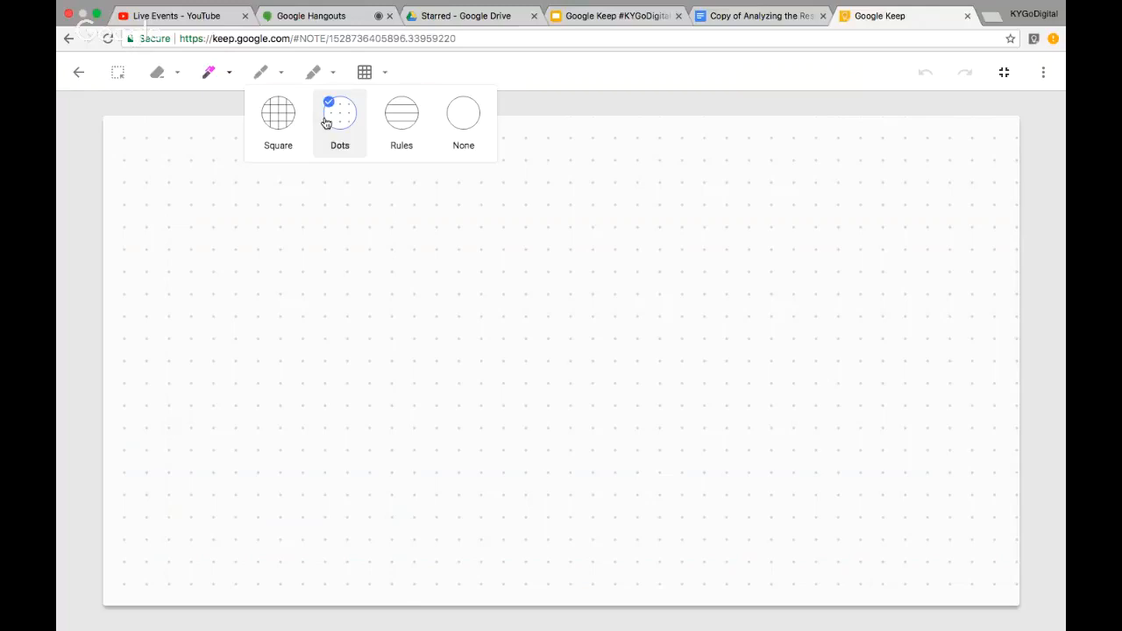
left_click(464, 123)
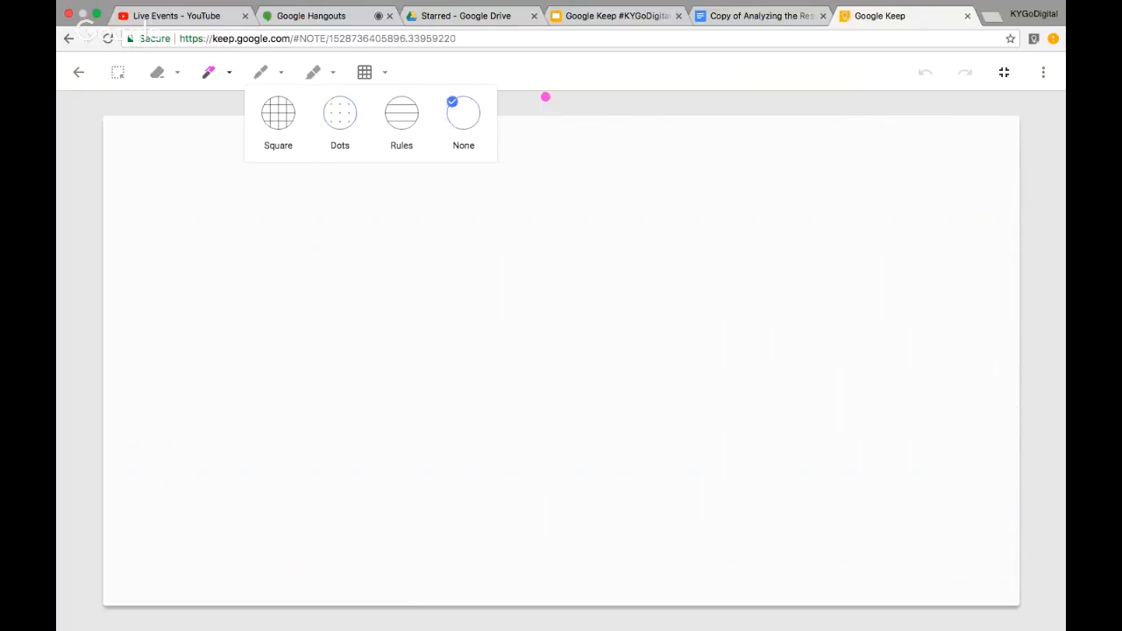
left_click(545, 96)
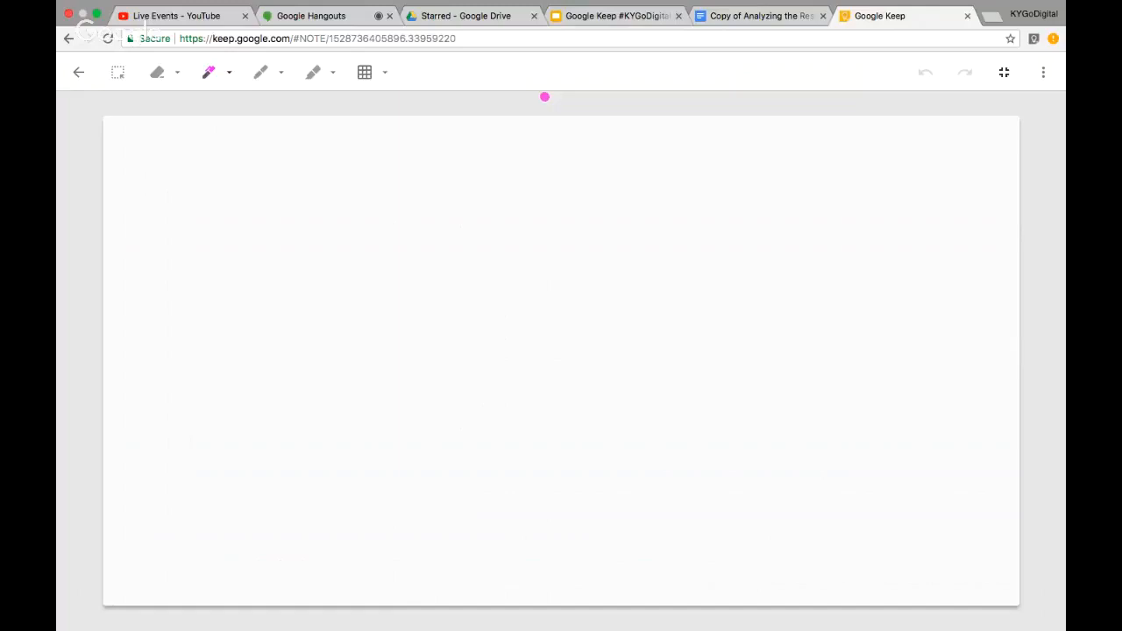
left_click(230, 74)
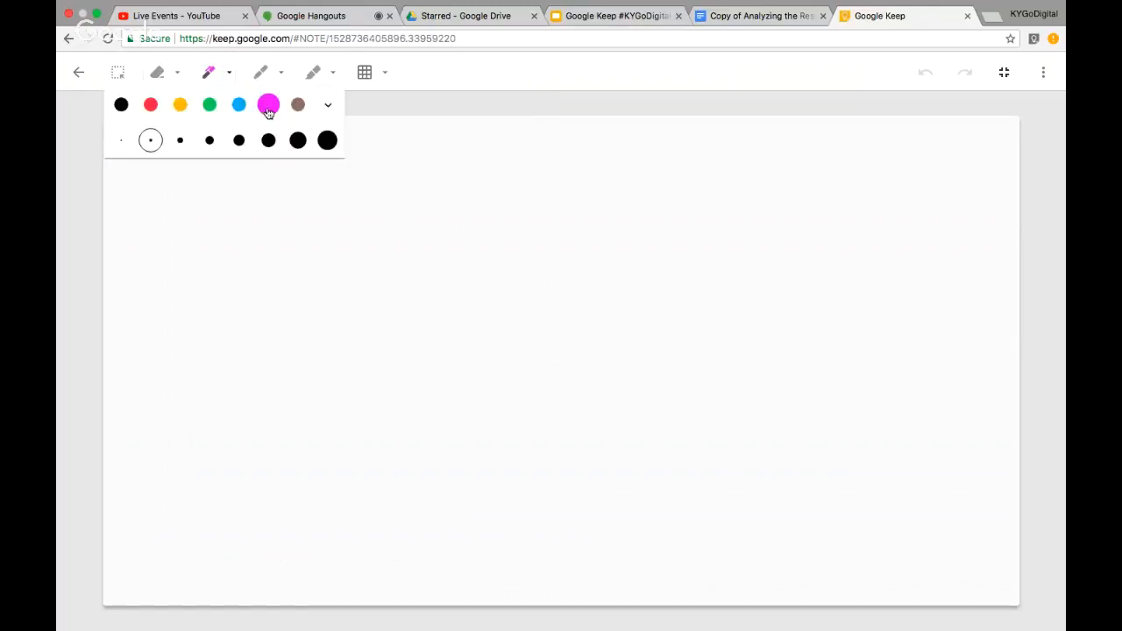
left_click(552, 104)
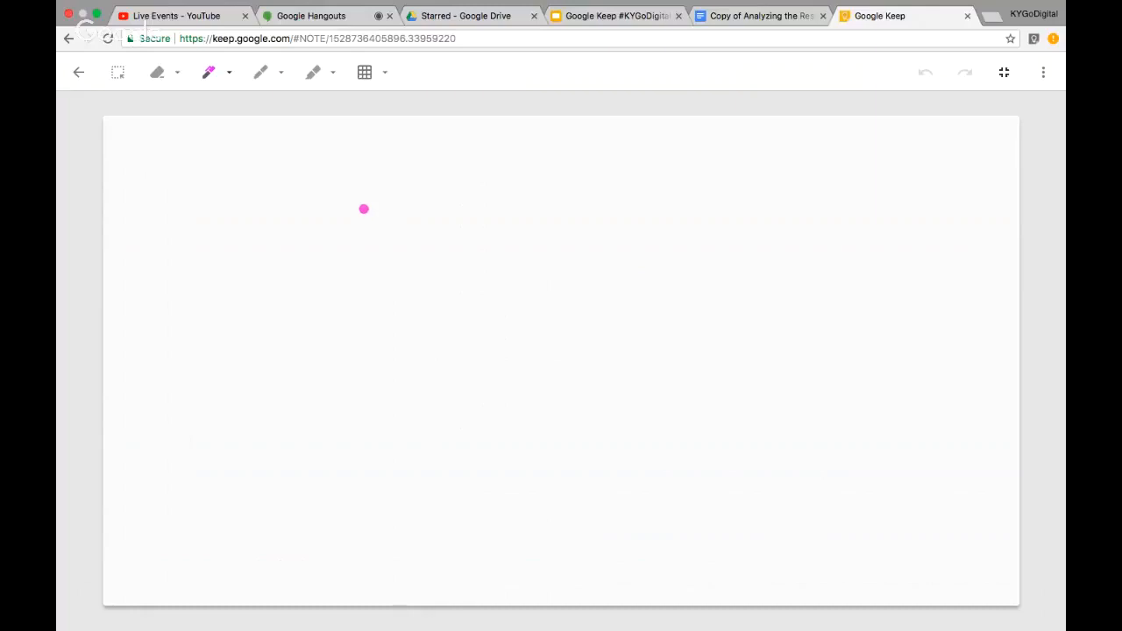
Give the drawing canvas a square grid background
left_click(382, 74)
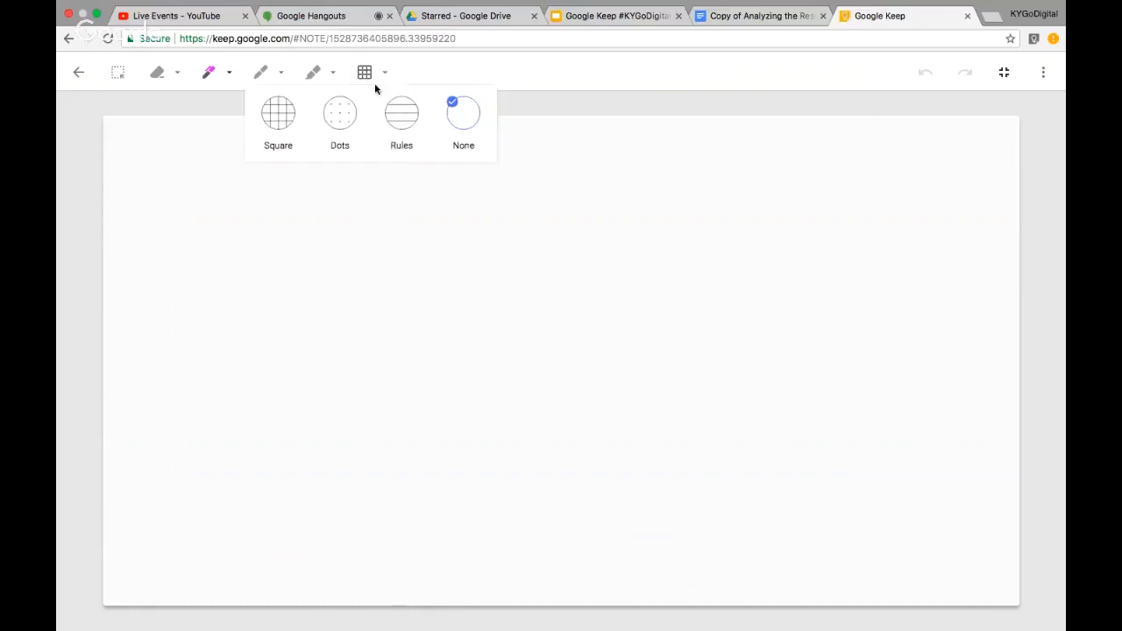
left_click(284, 112)
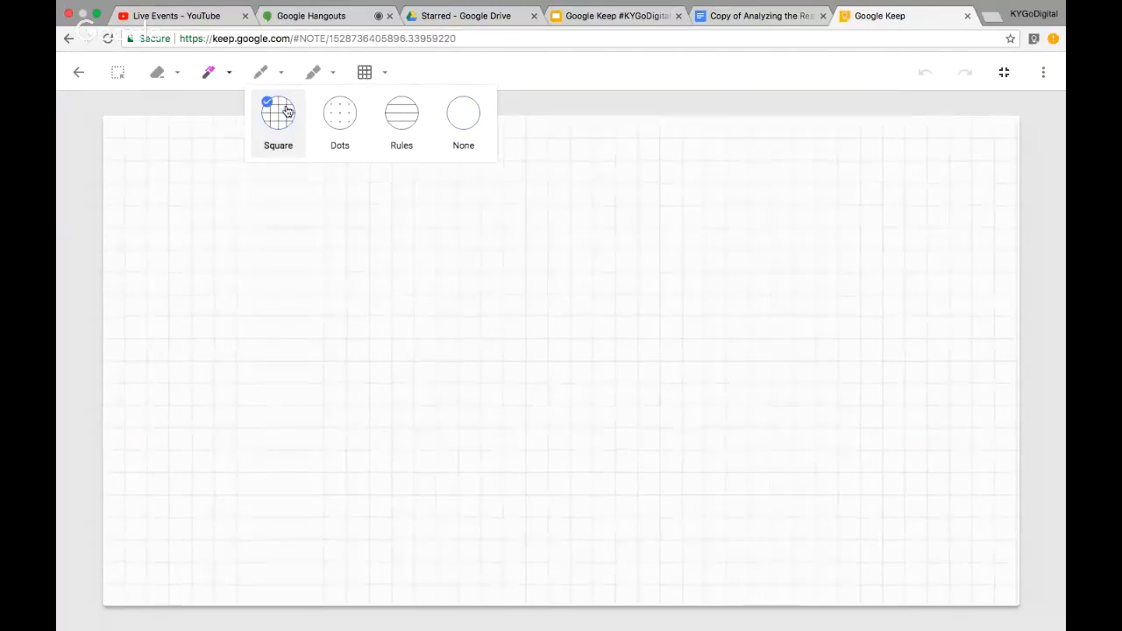
left_click(597, 96)
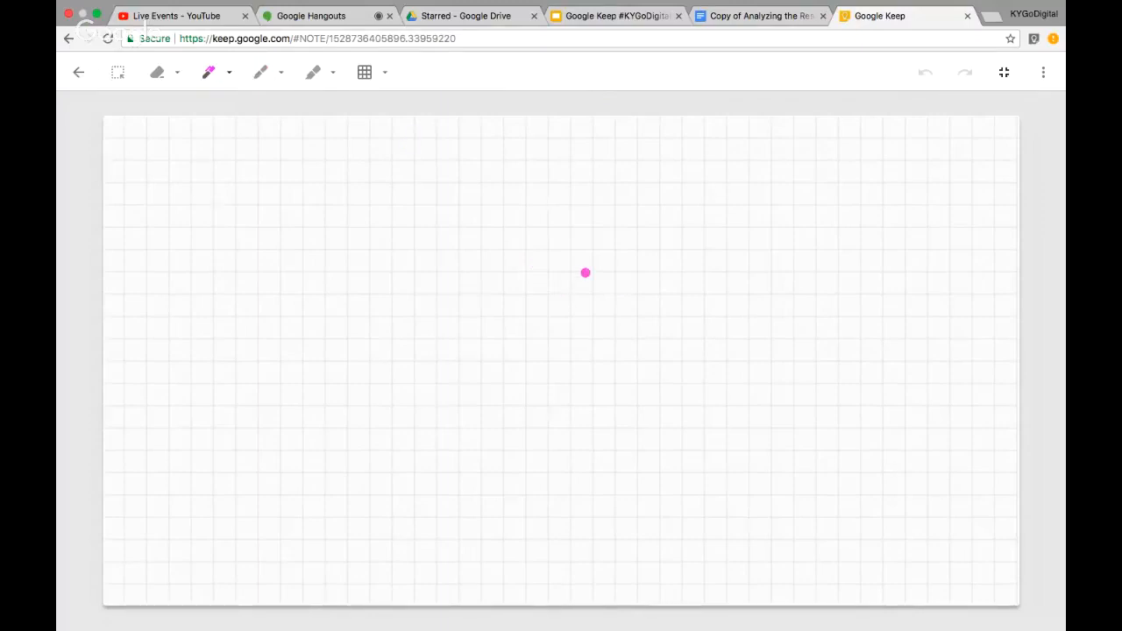
Draw a pink smiley face with a circle, eyes and smile, then return to the note
mouse_move(558, 252)
left_mouse_down()
mouse_move(497, 253)
mouse_move(446, 337)
left_mouse_up()
mouse_move(463, 398)
left_mouse_down()
mouse_move(637, 361)
mouse_move(583, 261)
mouse_move(558, 252)
left_mouse_up()
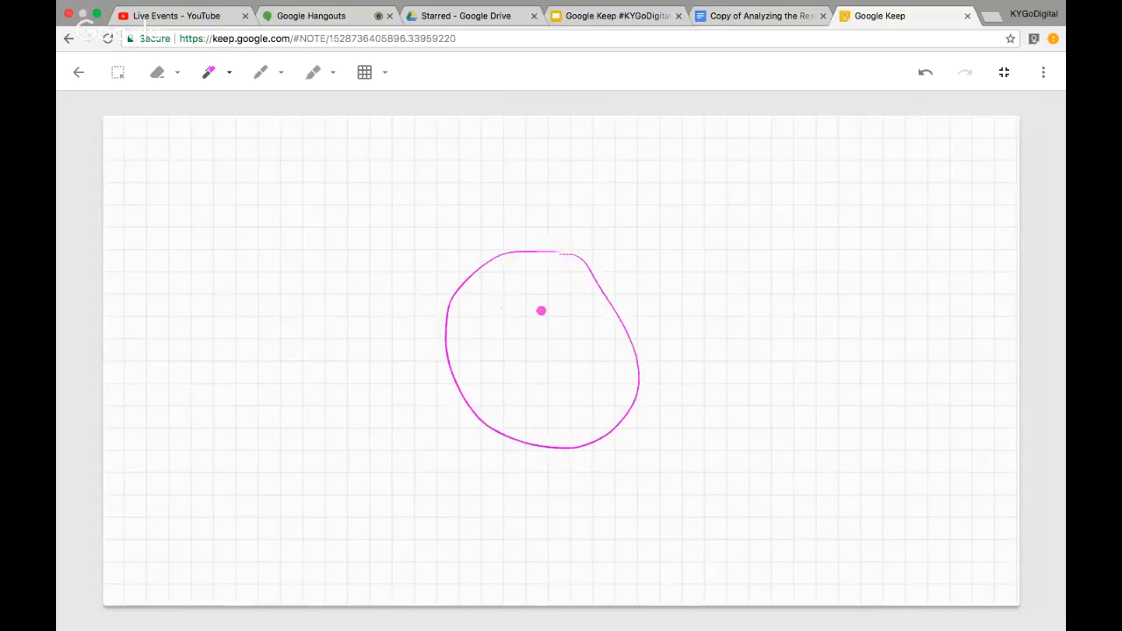
left_click_drag(499, 313, 565, 315)
left_click_drag(477, 362, 487, 361)
mouse_move(487, 362)
left_mouse_down()
mouse_move(579, 403)
mouse_move(585, 351)
left_mouse_up()
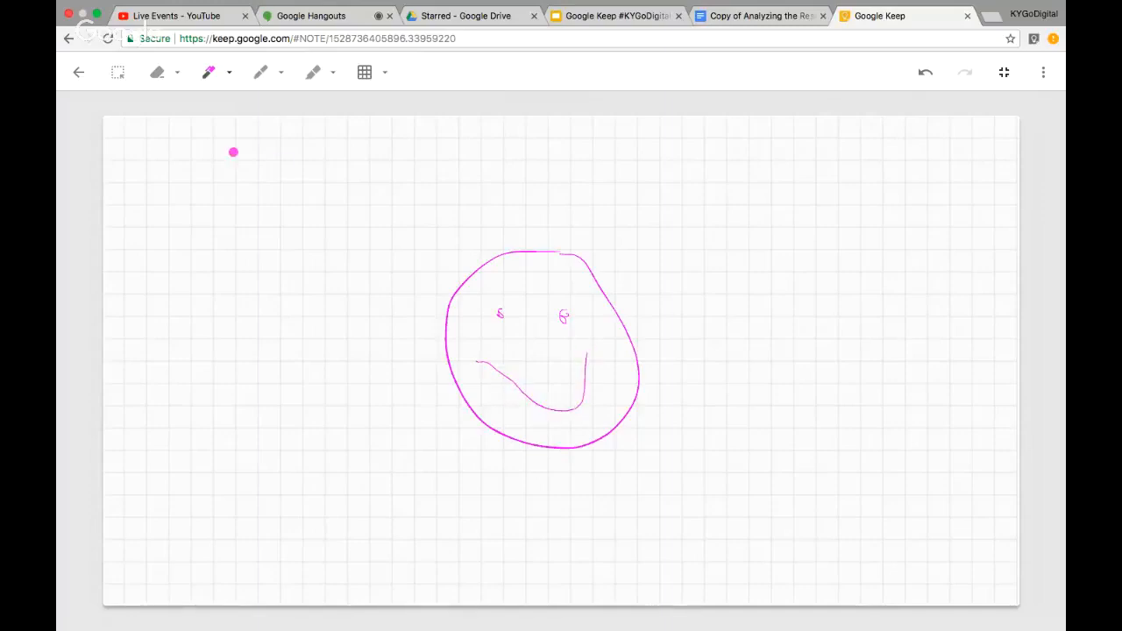
left_click(79, 74)
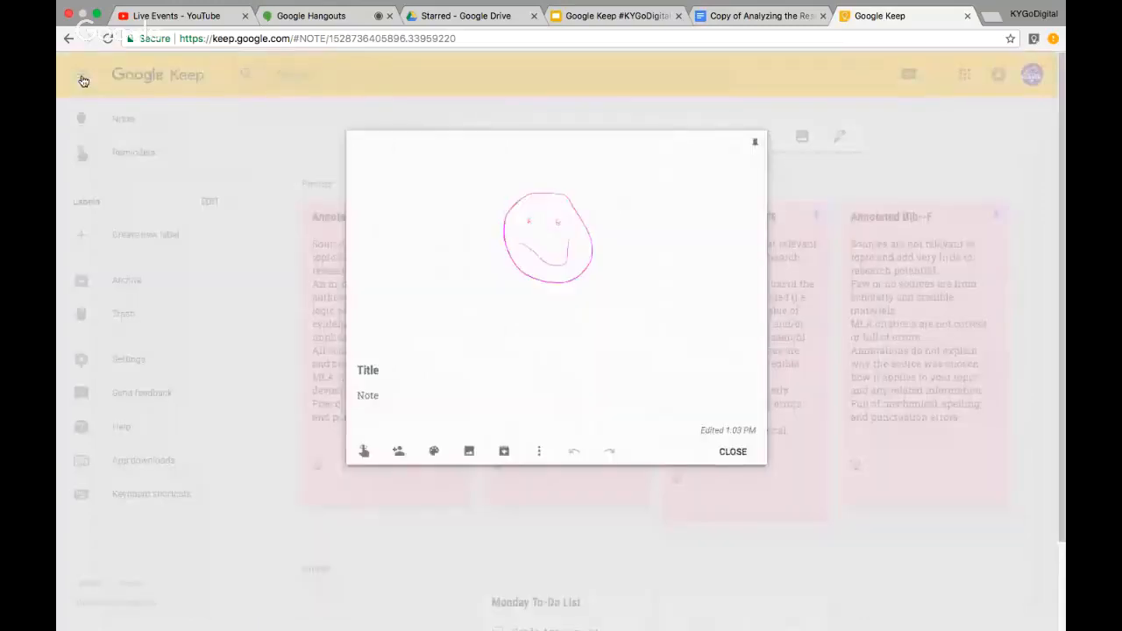
Close the smiley drawing note and begin a fresh, empty text note
left_click(735, 453)
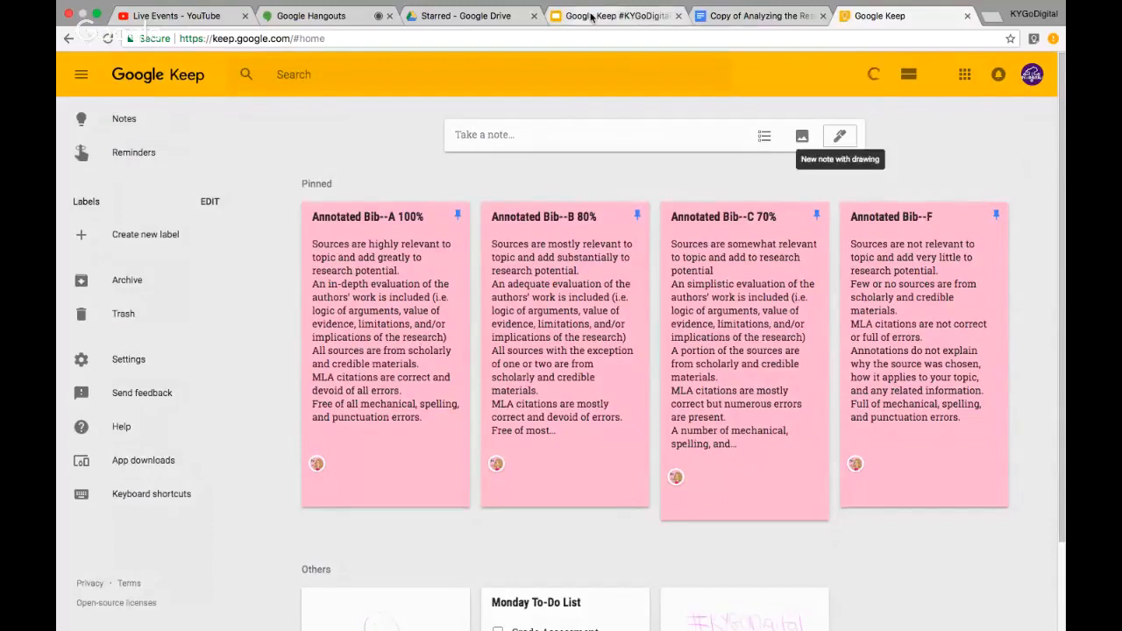
left_click(525, 125)
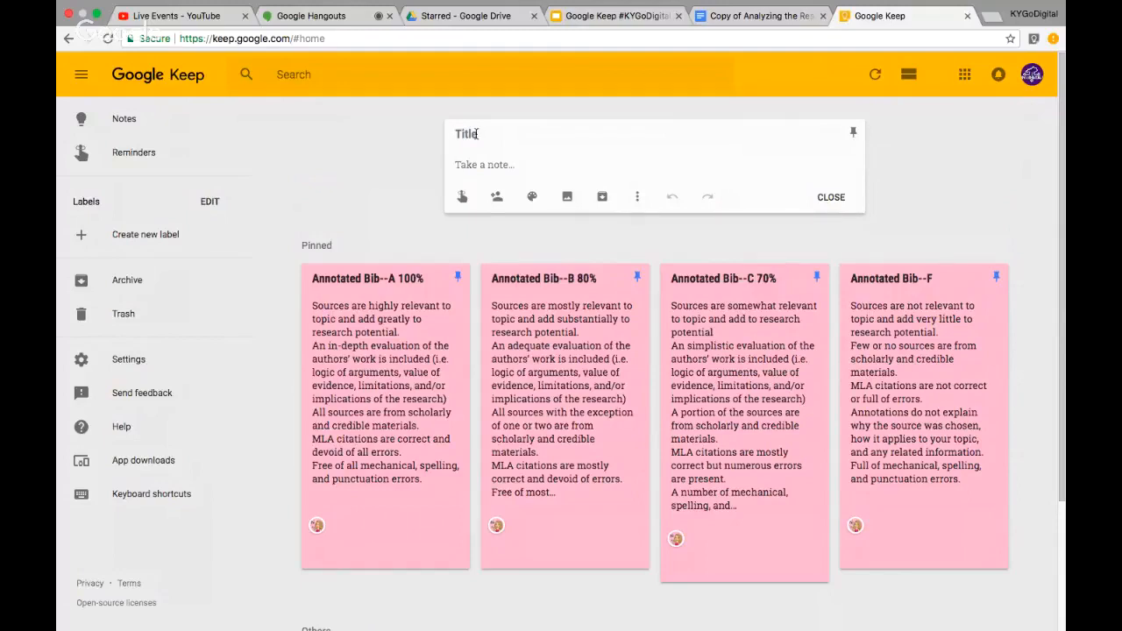
Title the note 'Make Copies of Assessment' with a location reminder at Oldham County High School
type("Make Copies of A")
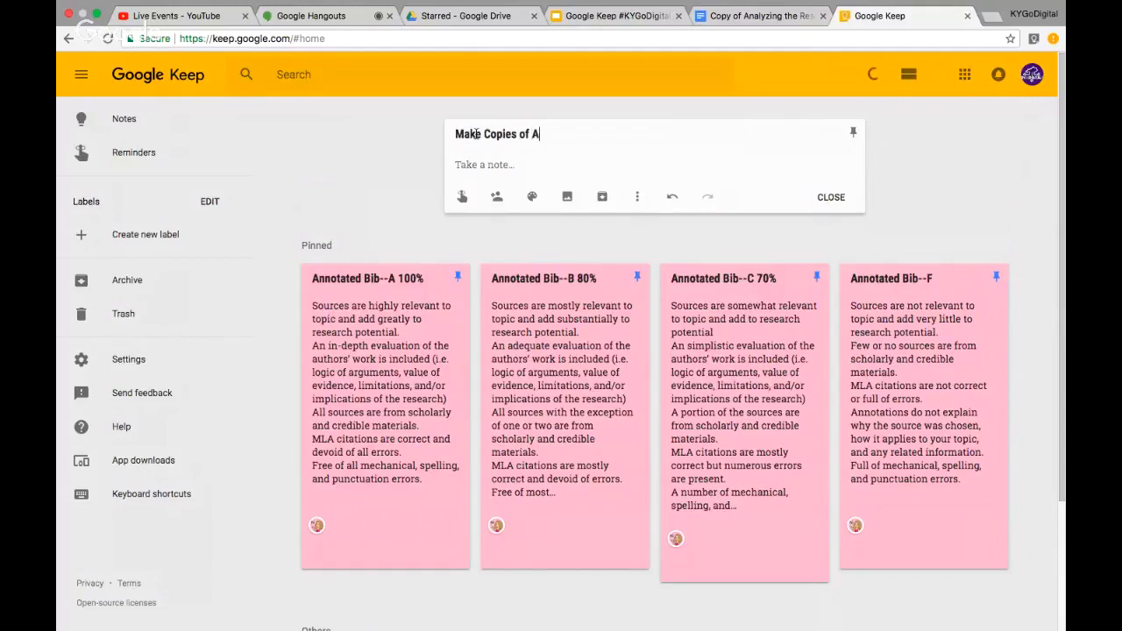
type("ssessment")
left_click(488, 167)
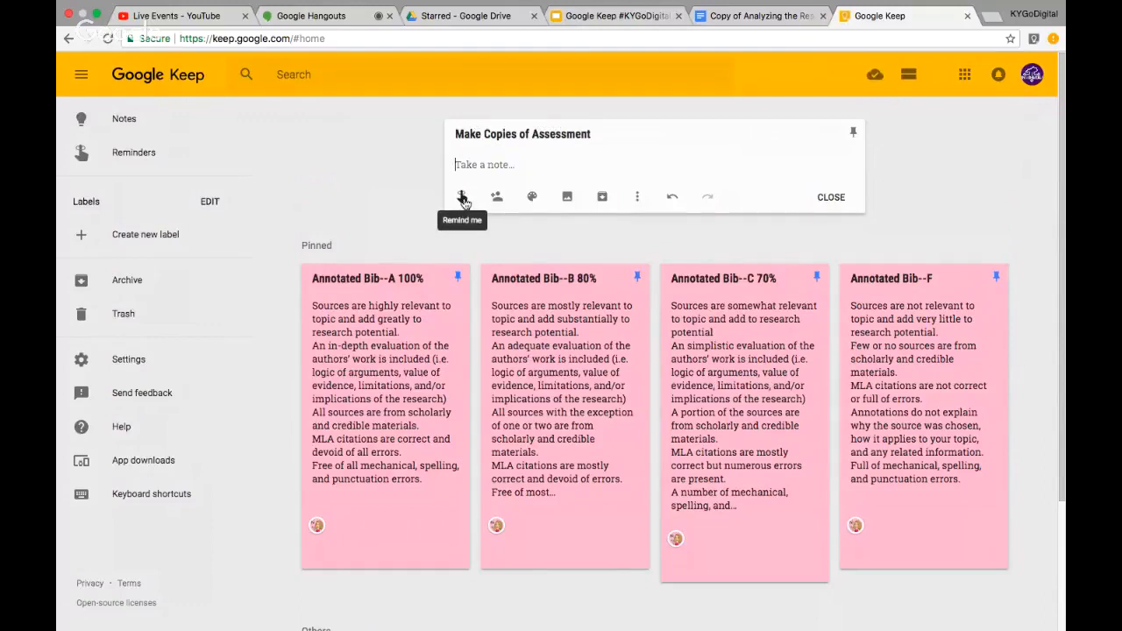
left_click(462, 198)
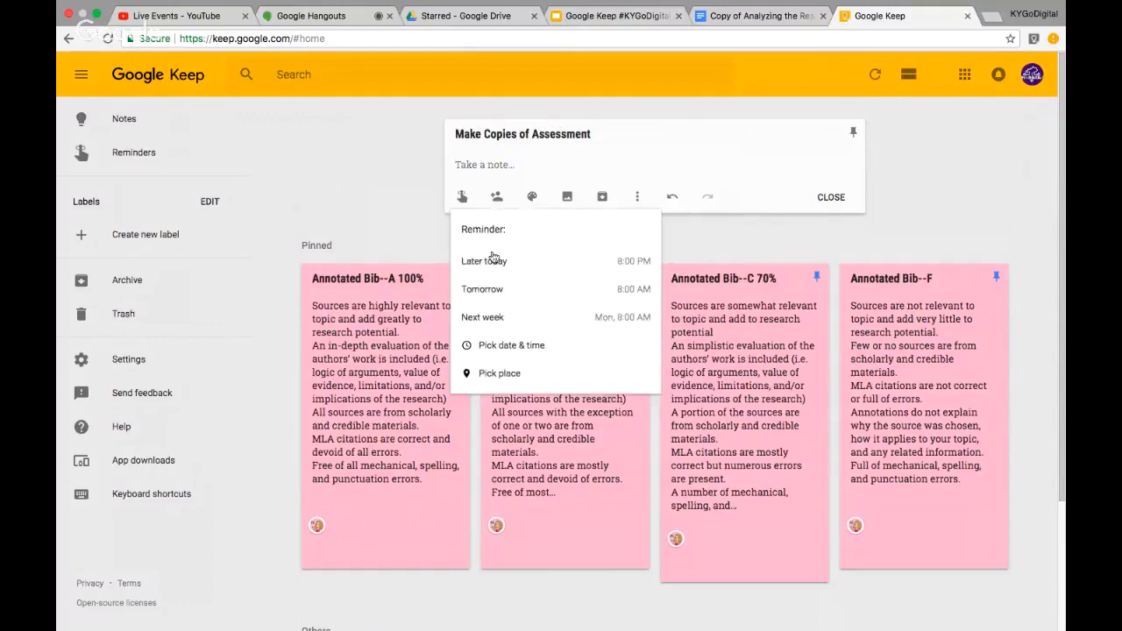
left_click(509, 374)
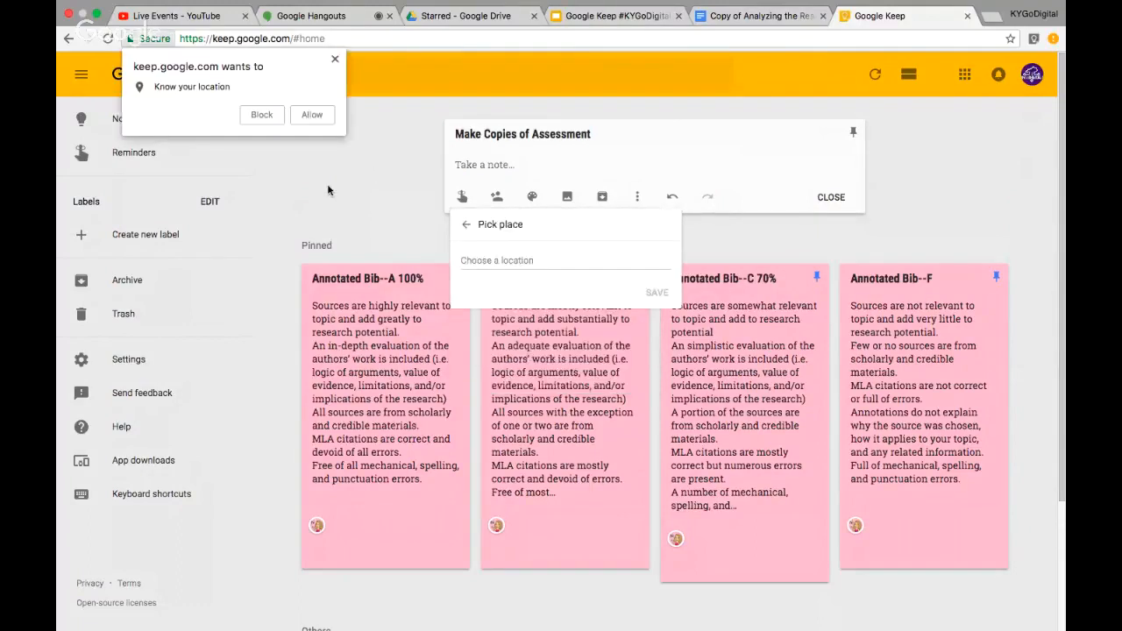
left_click(313, 117)
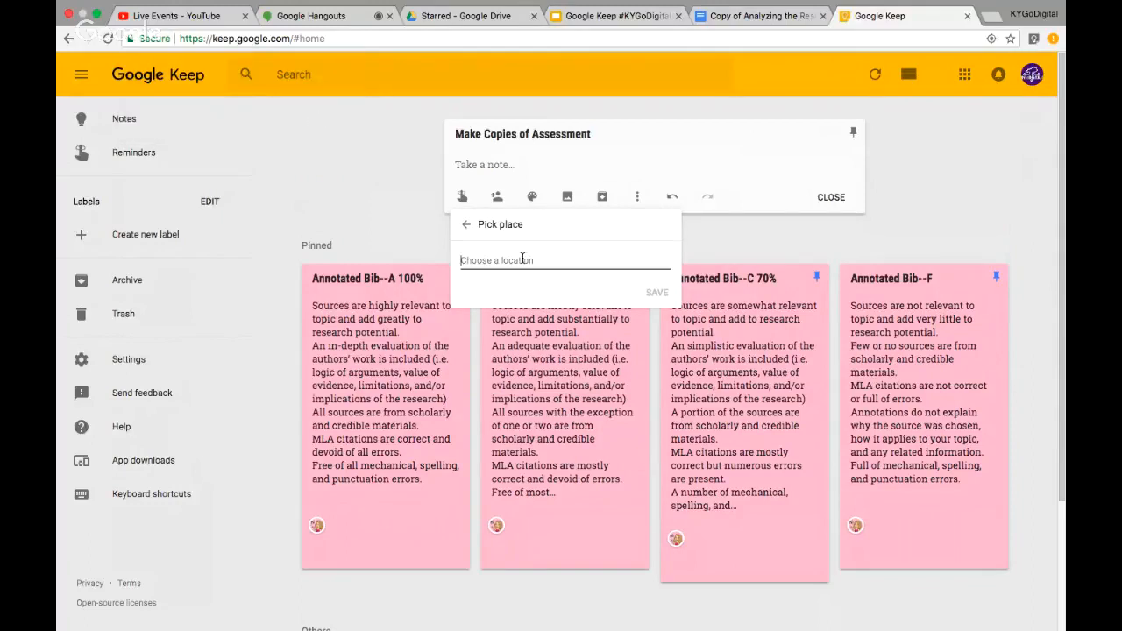
type("Oldham County")
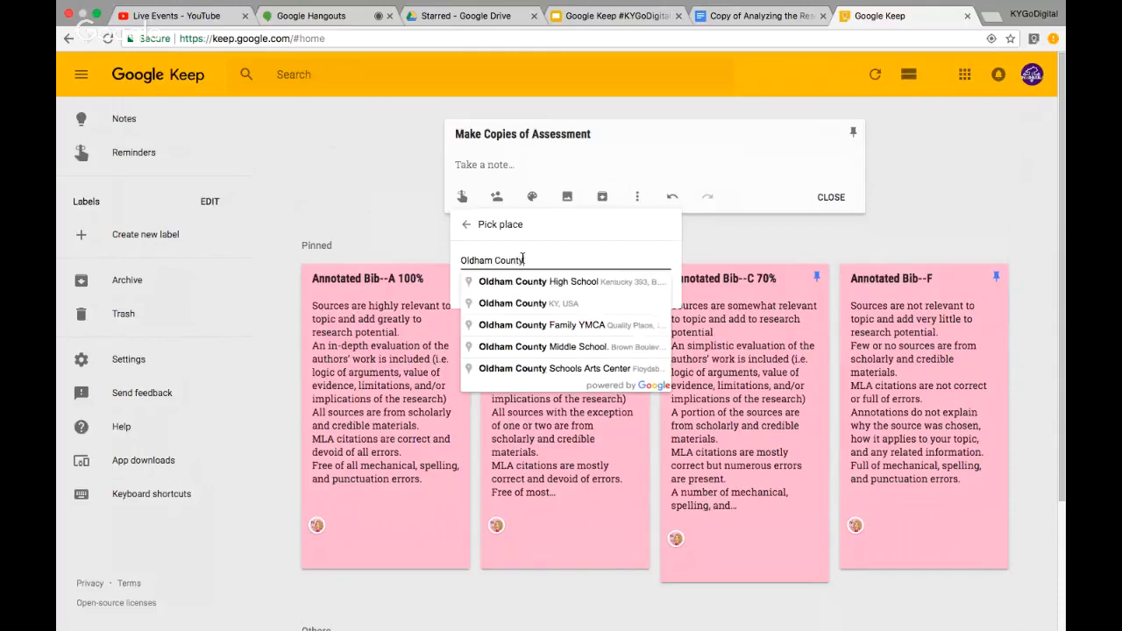
left_click(551, 284)
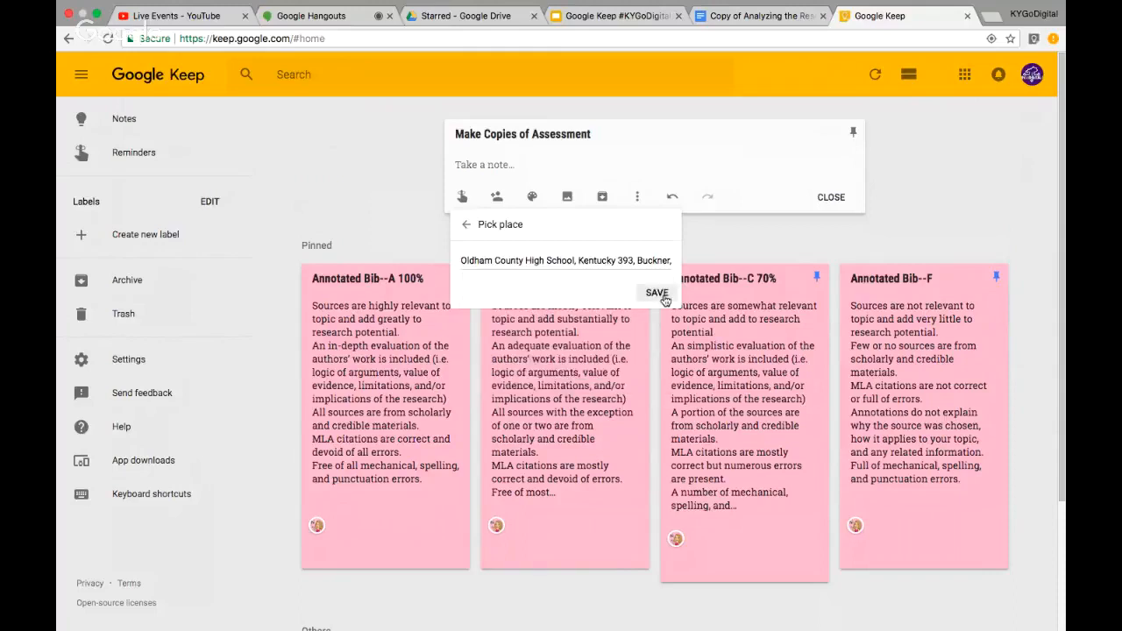
left_click(657, 293)
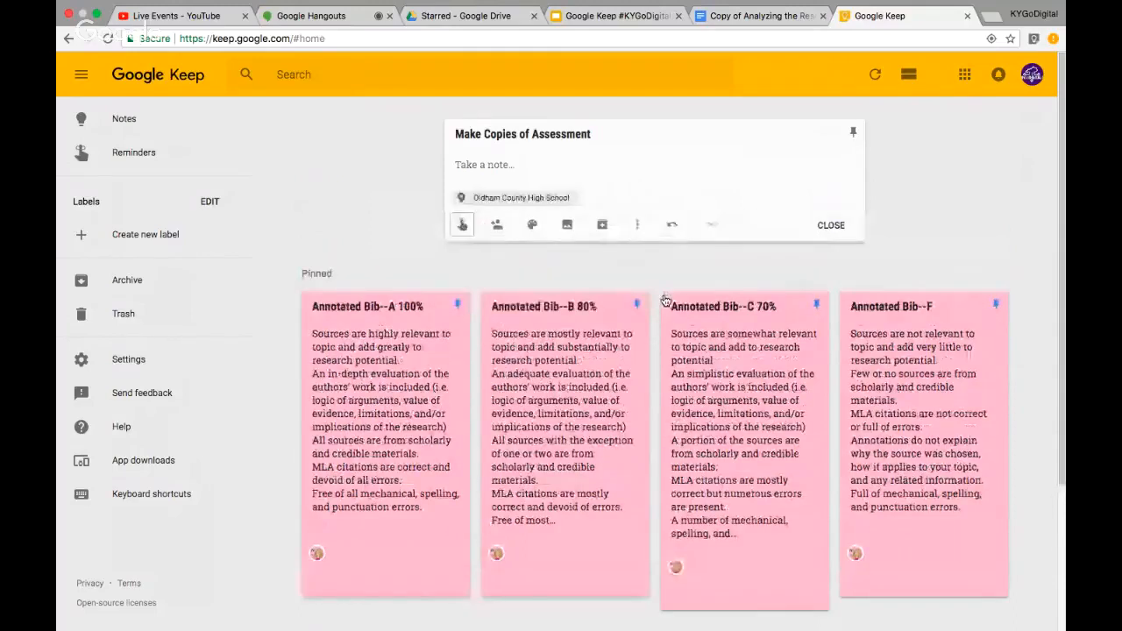
Write 'I need 30 copies of the quiz.' in the body and close the note
left_click(492, 164)
type("I need 30 copies of the quiz.")
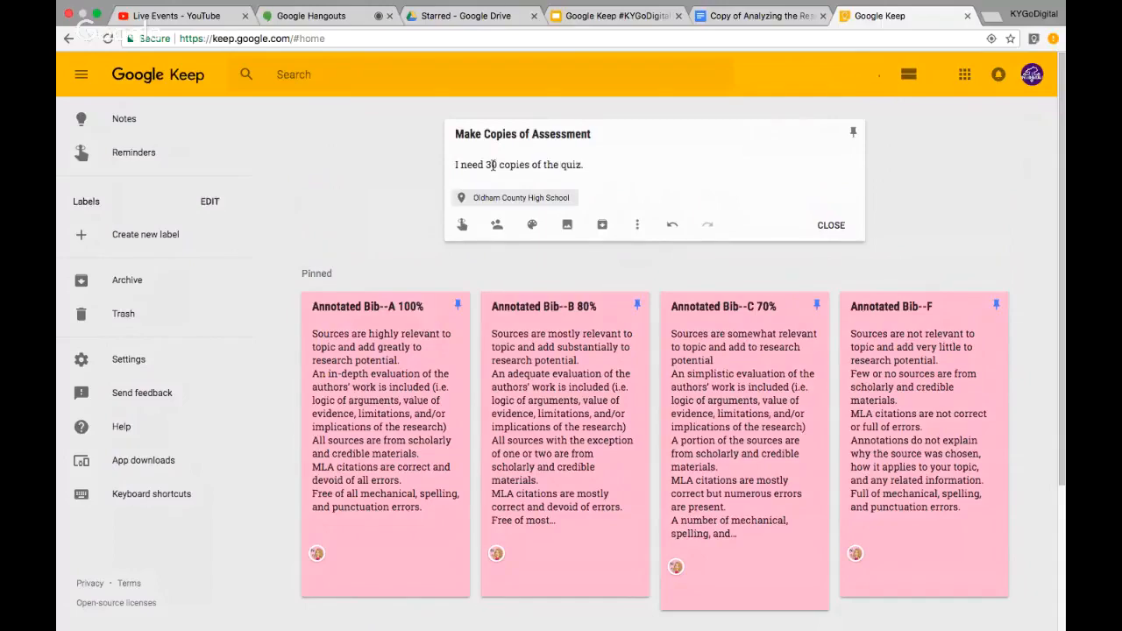
left_click(833, 228)
Scroll back to the top of the board, above the pinned rubric notes
scroll(552, 538, "down", 2)
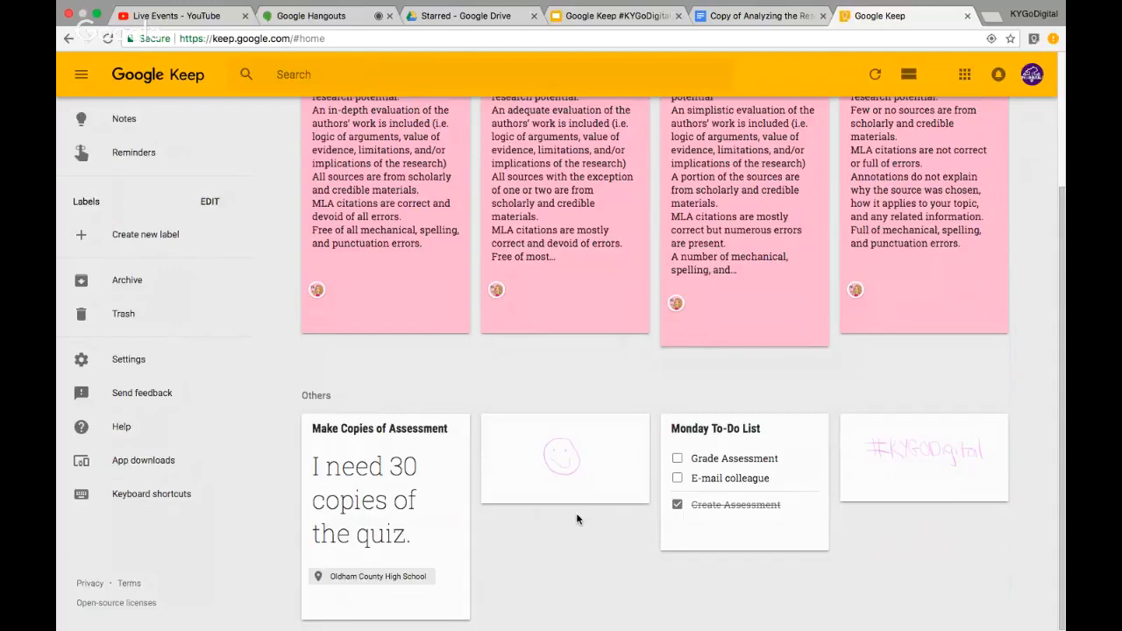
scroll(577, 520, "up", 3)
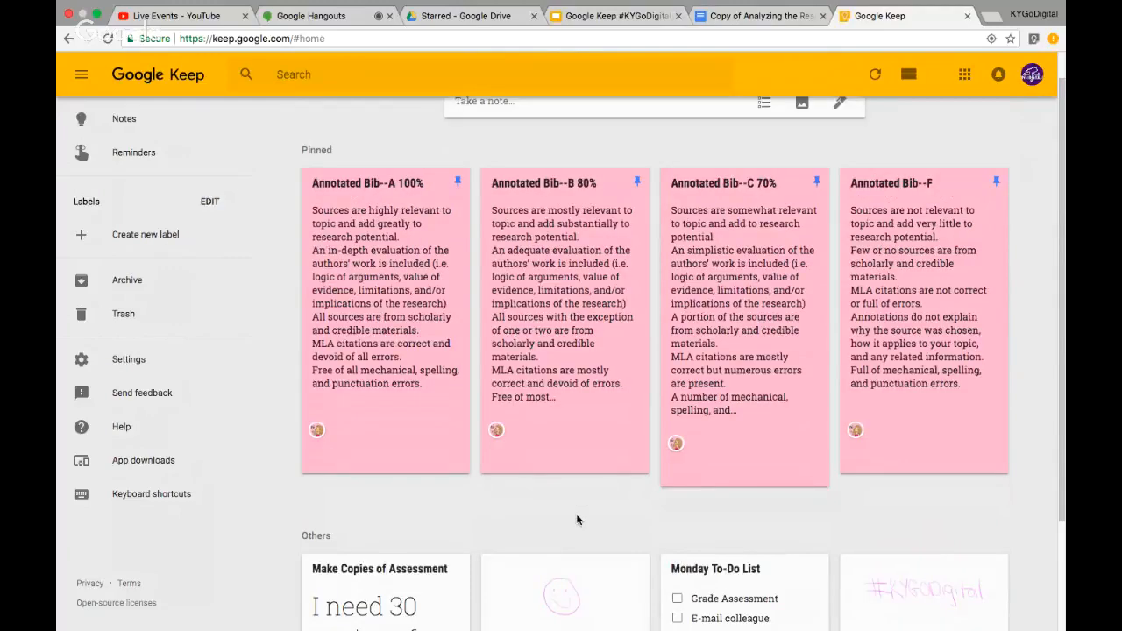
scroll(496, 135, "up", 1)
Write 'Create Assessment Grammar Quiz on Quizziz' in a new note
left_click(496, 135)
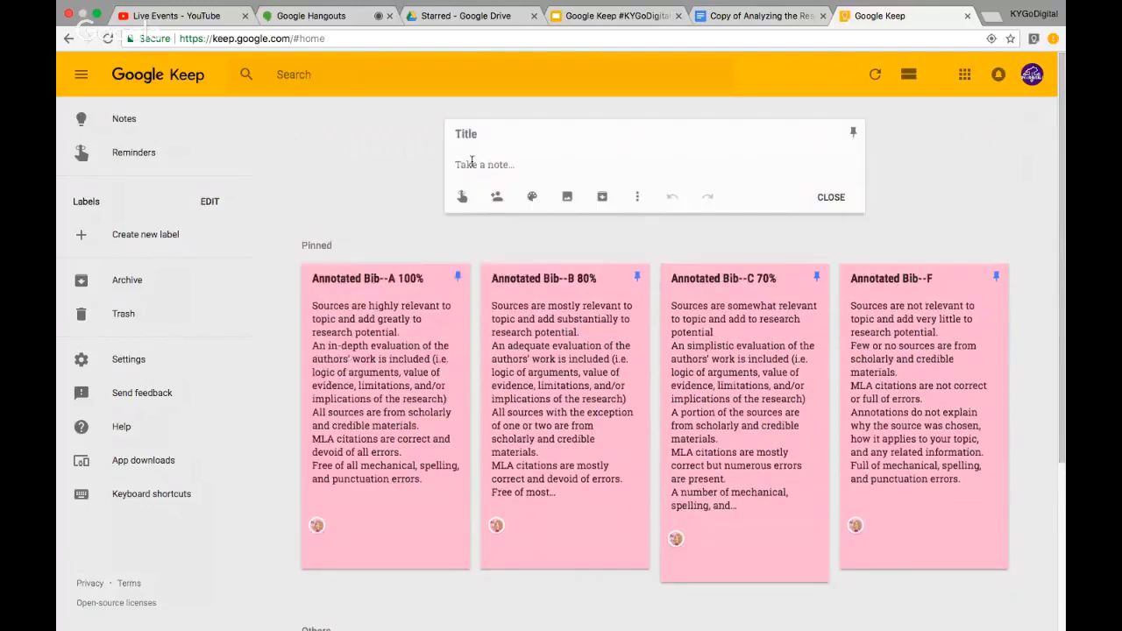
left_click(471, 138)
type("Create Assess")
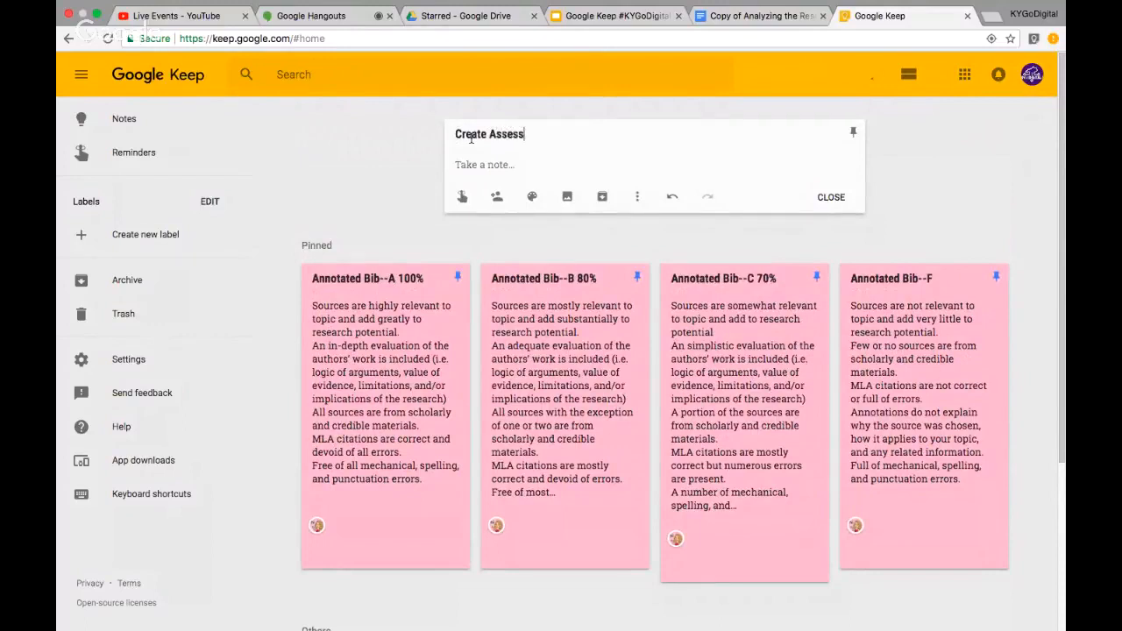
type("ment G")
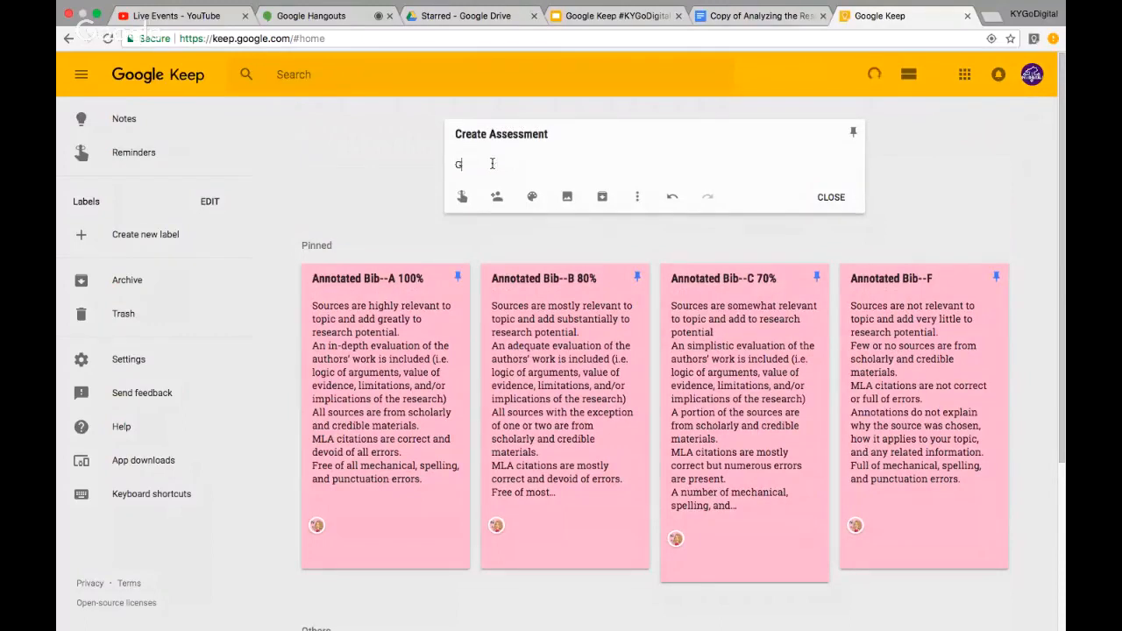
type("rammar Quiz on Quizziz")
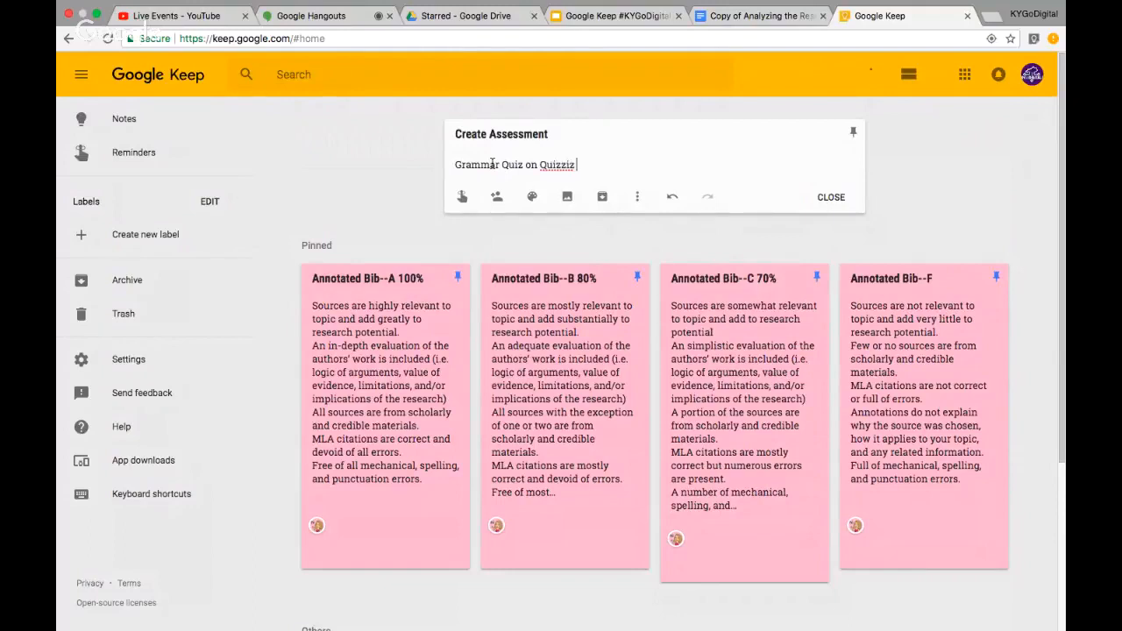
Start a date-and-time reminder for the note dated Sep 12, 2018
left_click(462, 196)
left_click(508, 345)
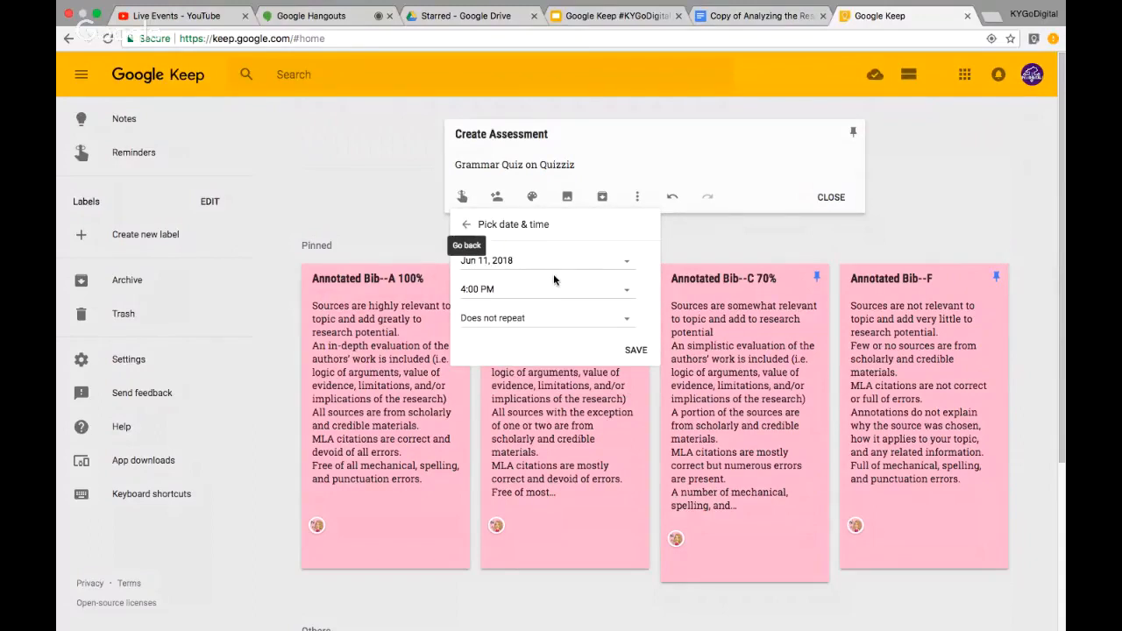
left_click(622, 262)
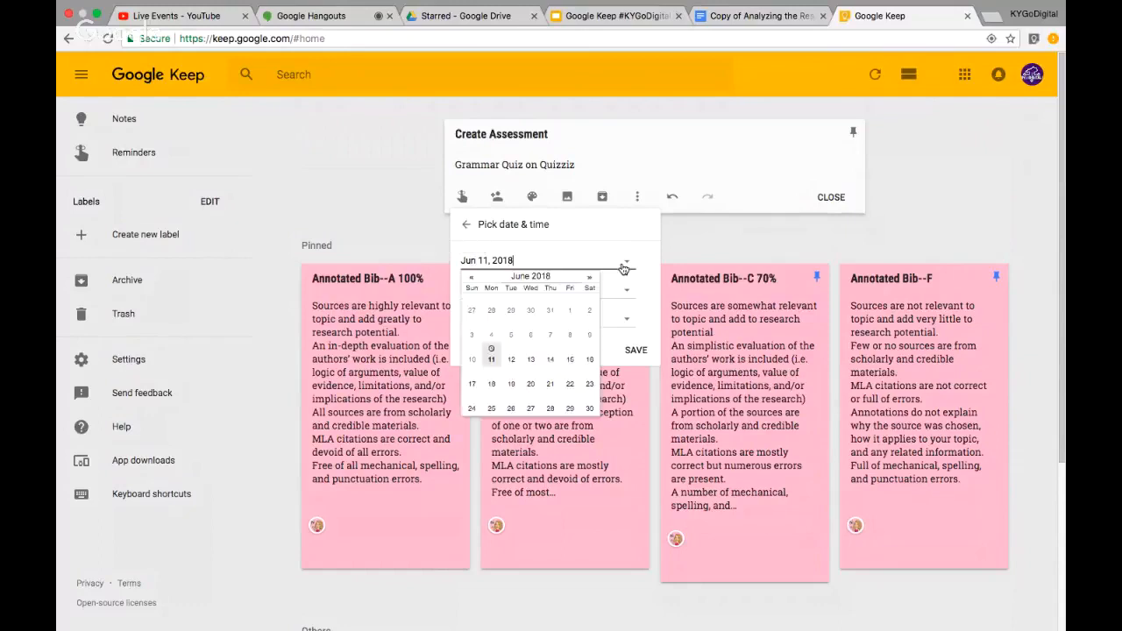
left_click(589, 278)
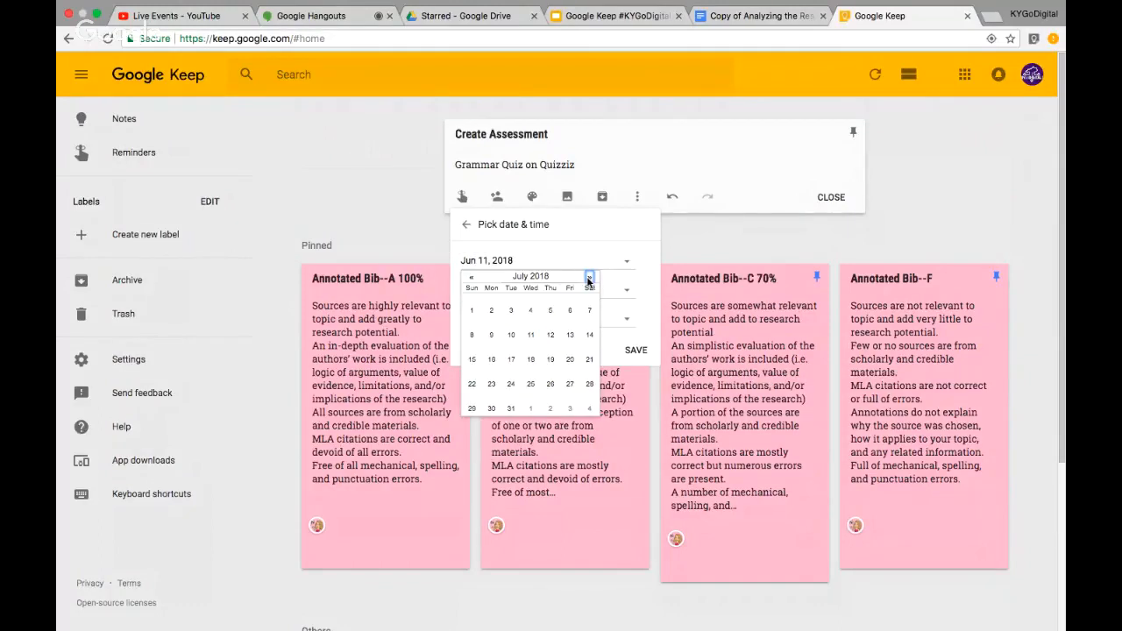
left_click(590, 278)
left_click(589, 278)
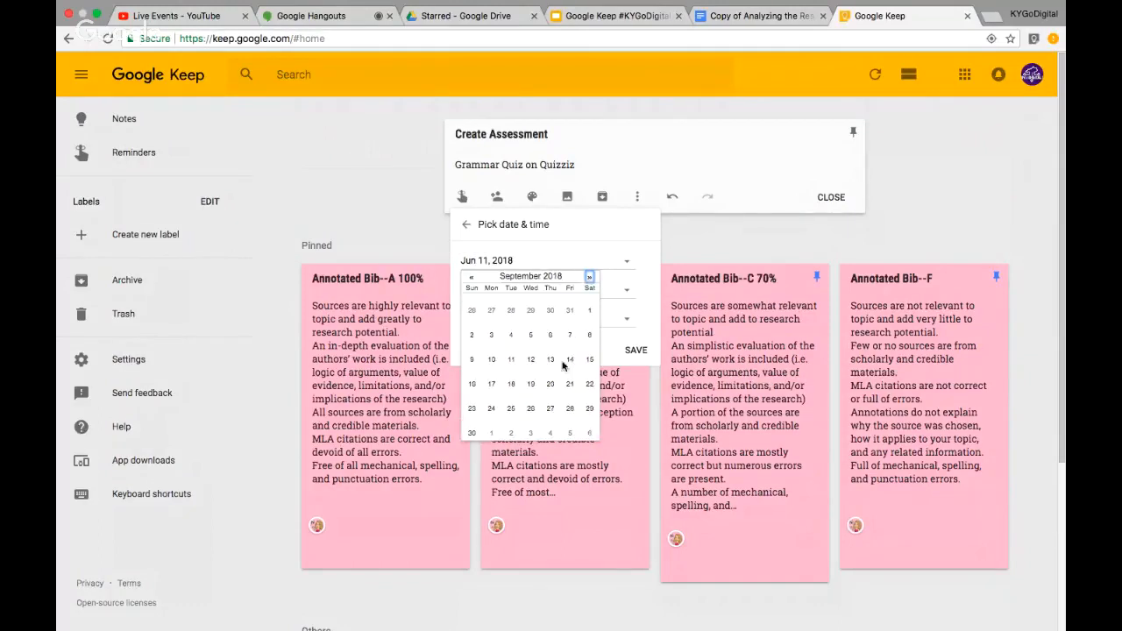
left_click(530, 359)
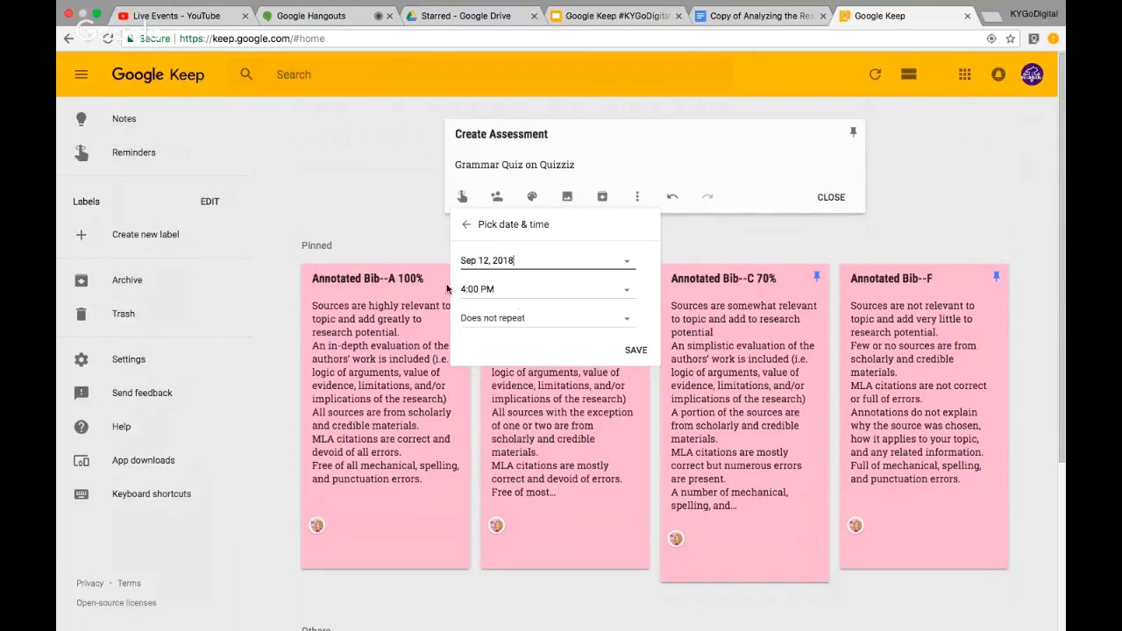
Set the reminder to 8:00 AM morning, not repeating, save it and close the note
left_click(607, 291)
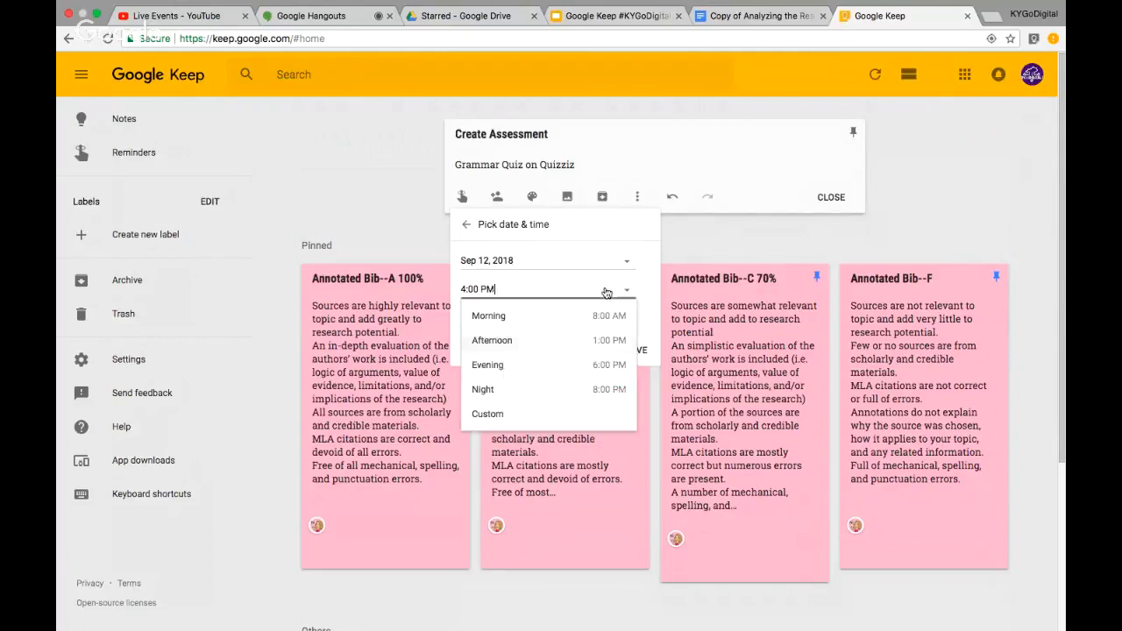
left_click(532, 317)
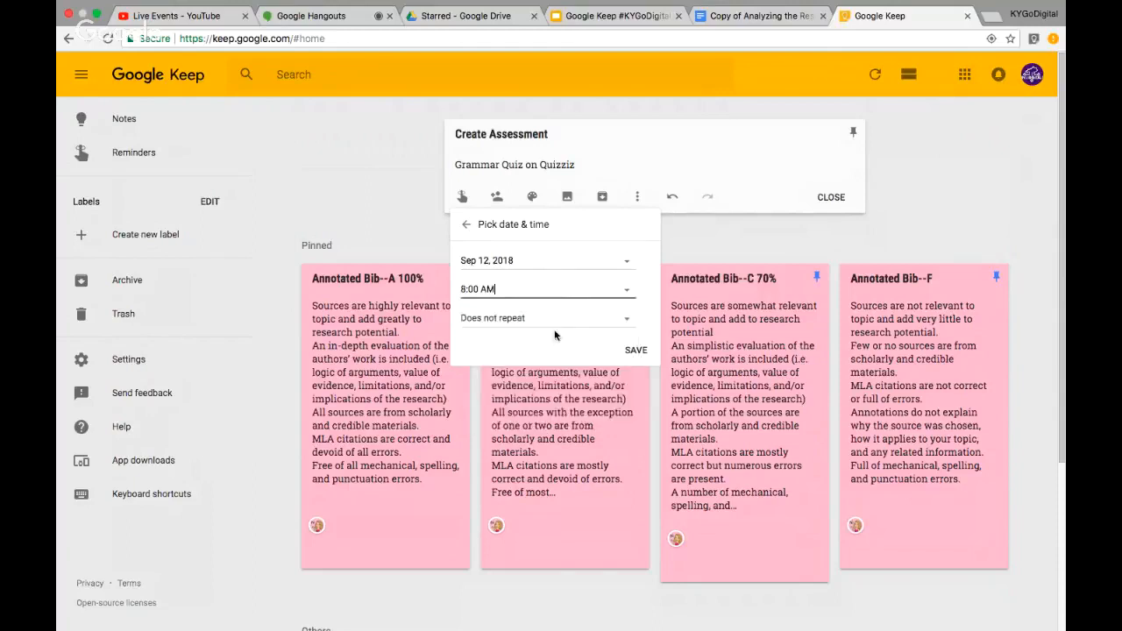
left_click(616, 321)
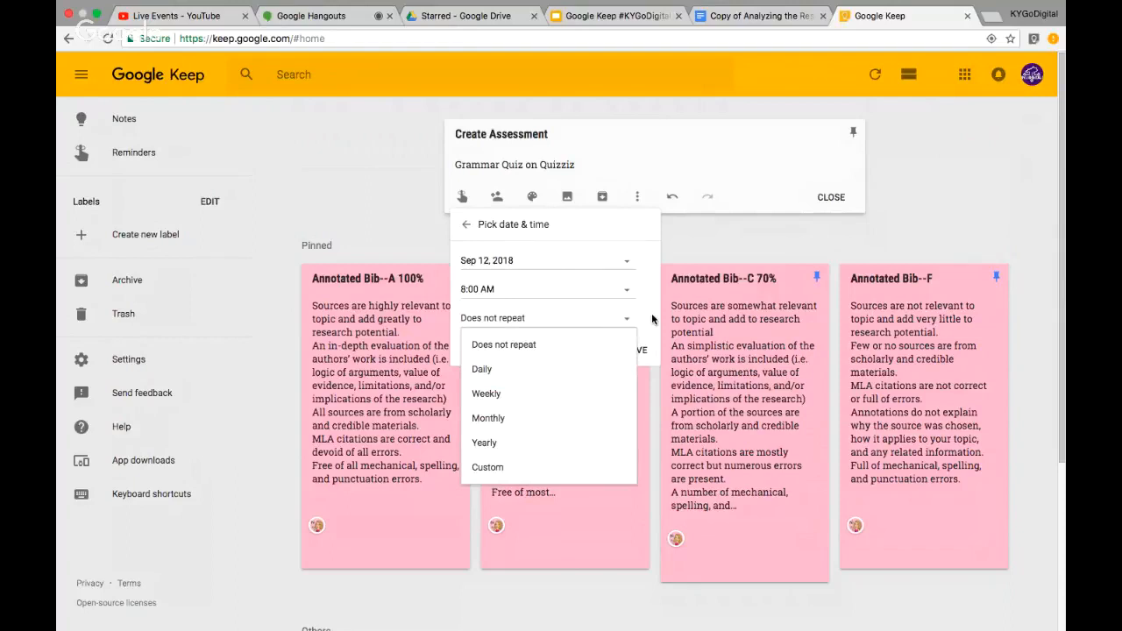
left_click(652, 319)
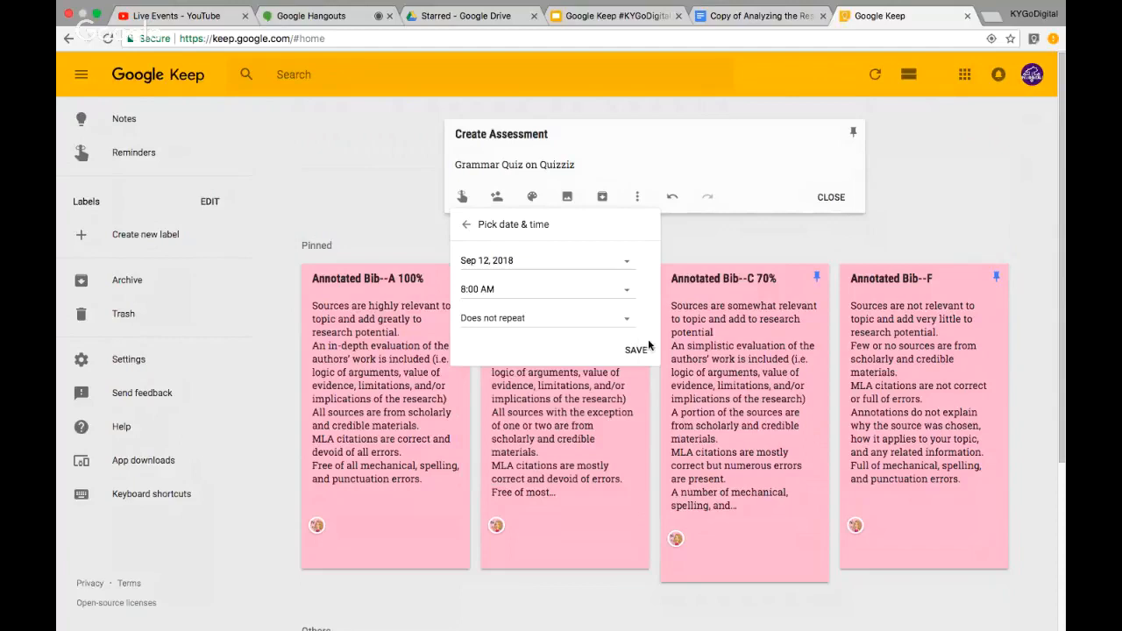
left_click(636, 351)
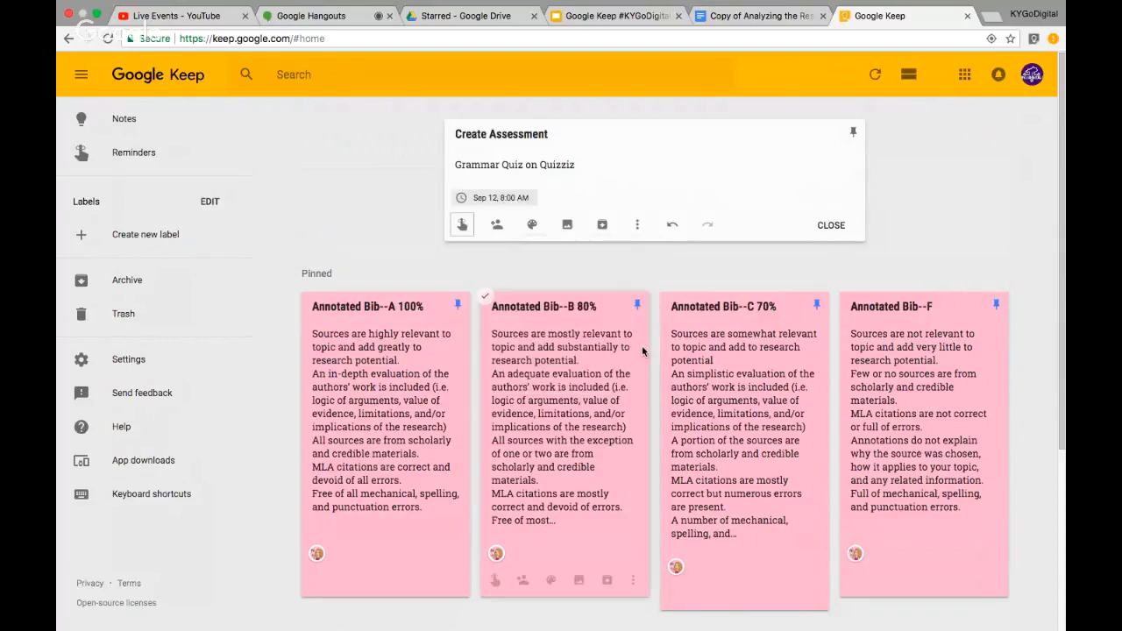
left_click(842, 231)
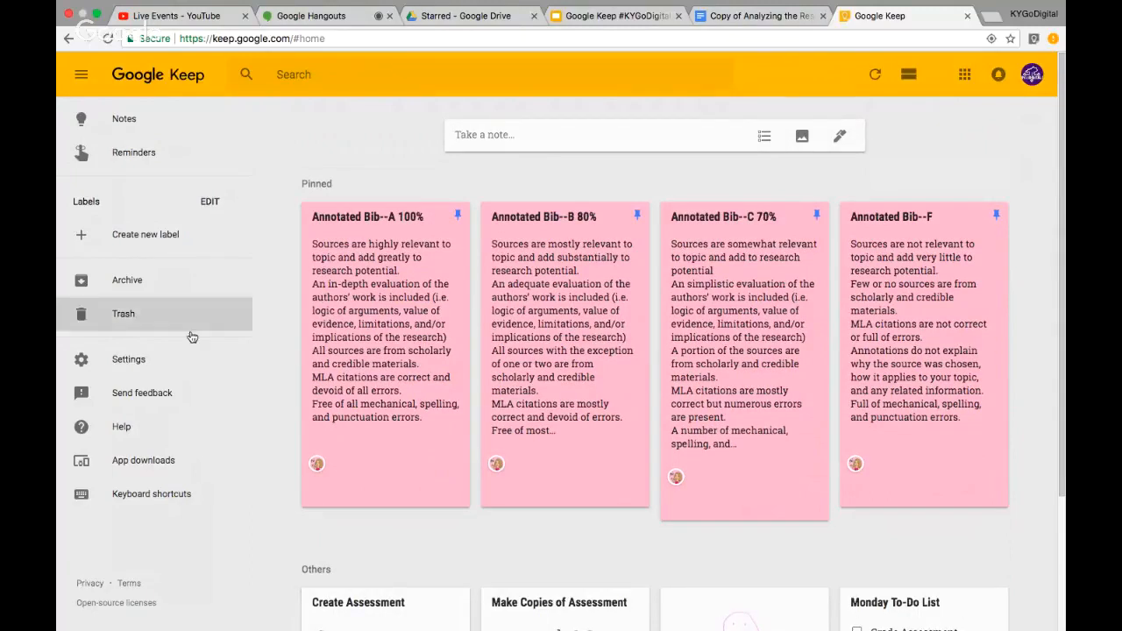
In Settings, set default reminder times to 7:30 AM, 2:00 PM and 8:00 PM and save
left_click(129, 360)
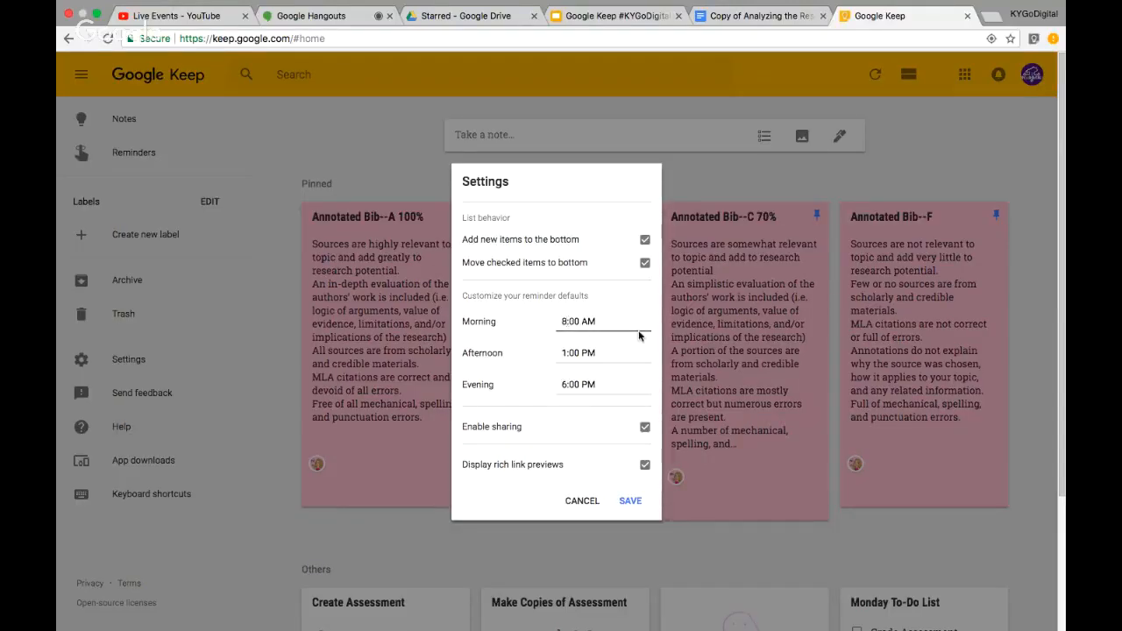
key("BackSpace")
type("7")
key("BackSpace")
type("3")
left_click(565, 354)
key("BackSpace")
type("2")
left_click(565, 386)
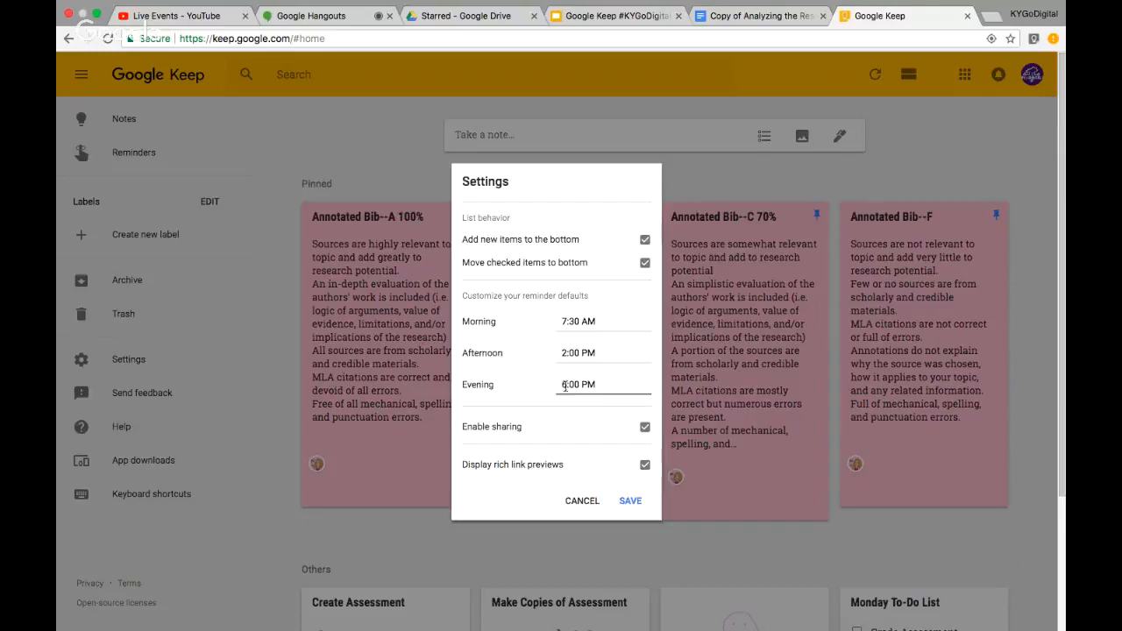
key("BackSpace")
type("8")
left_click(630, 504)
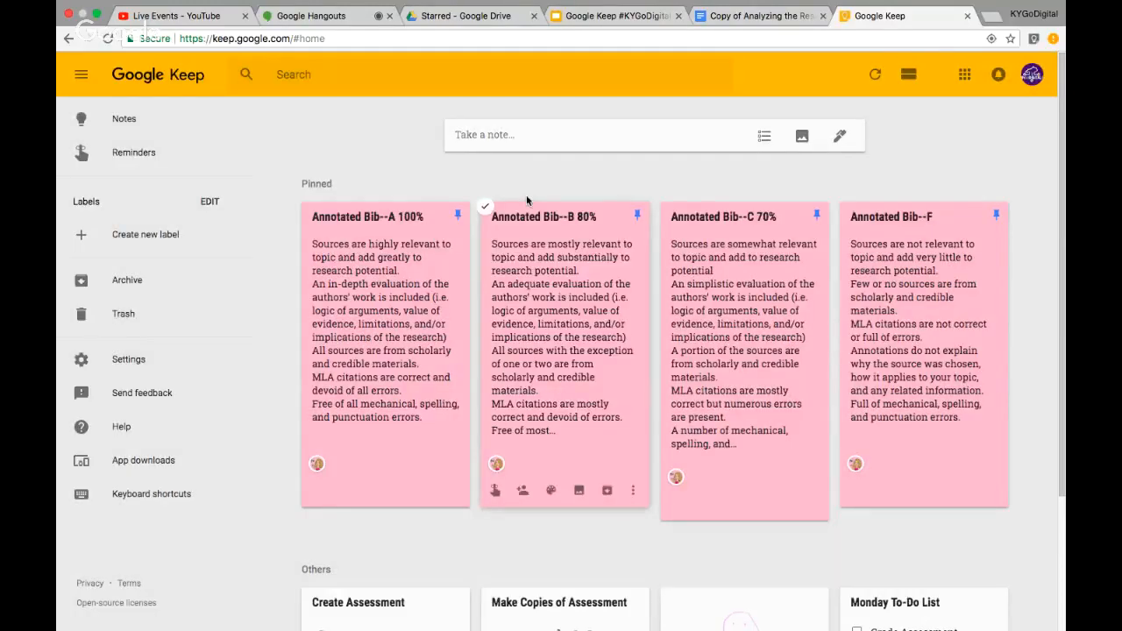
left_click(478, 134)
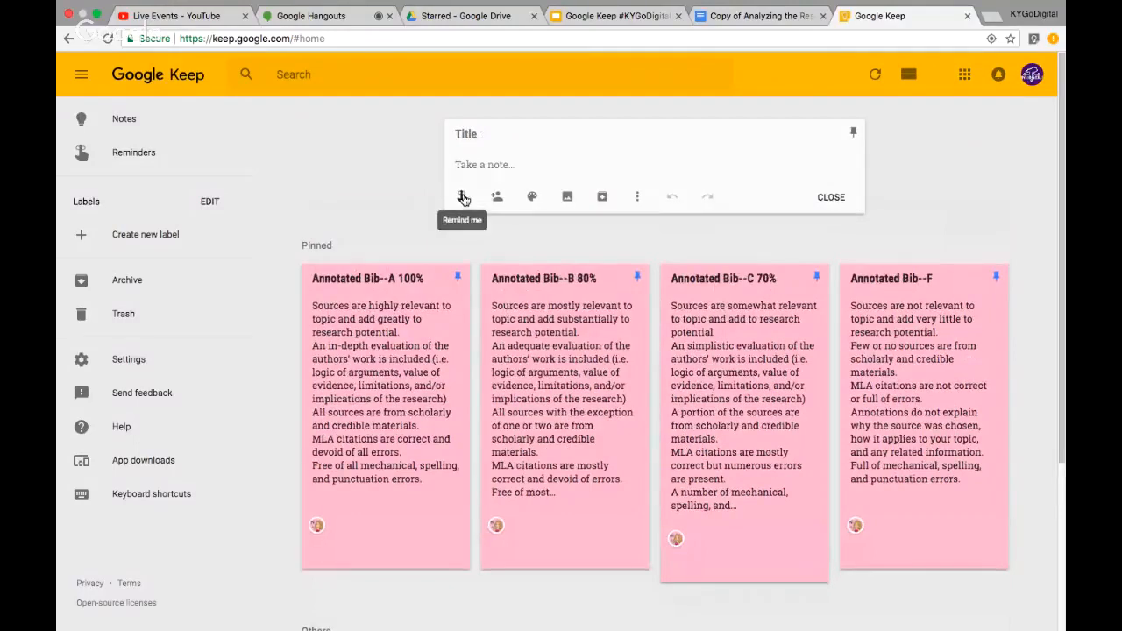
left_click(463, 197)
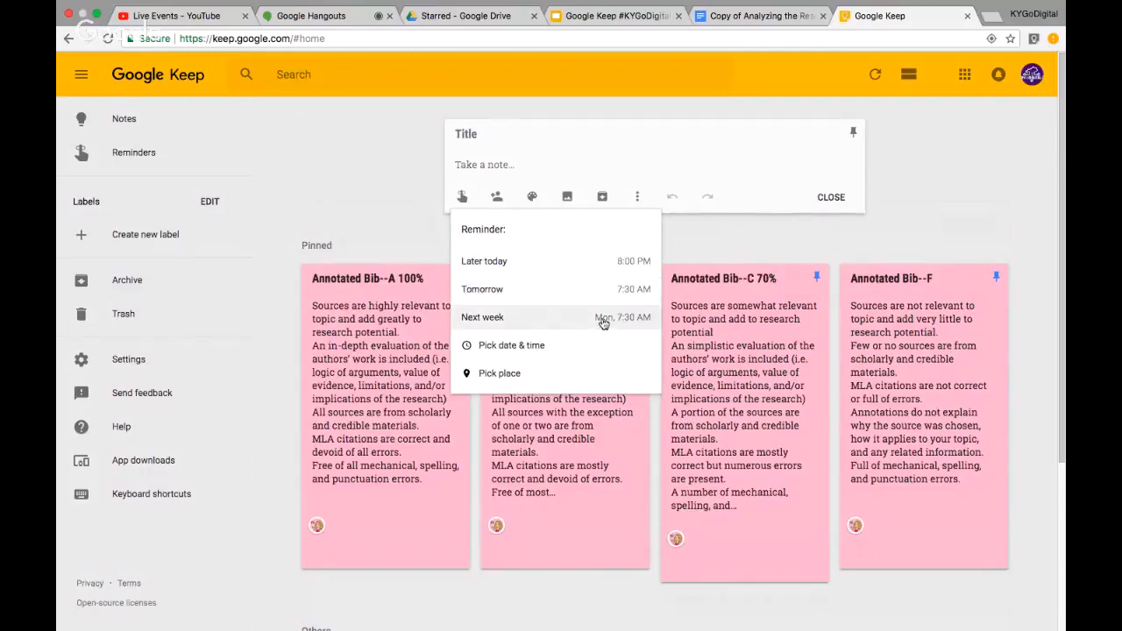
left_click(717, 239)
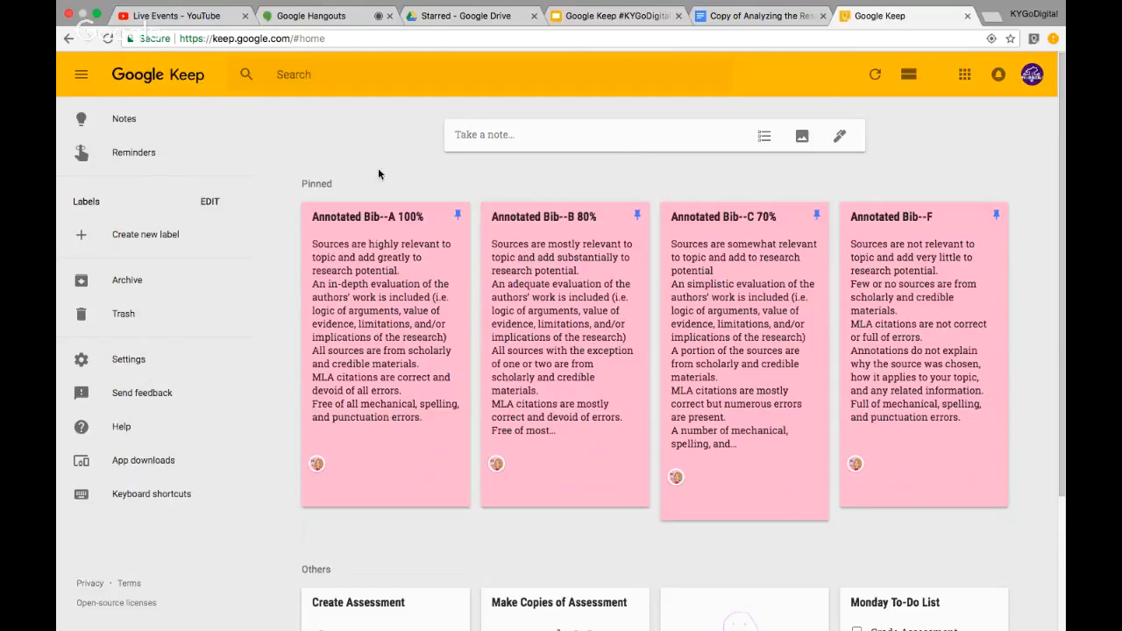
Create two labels named 'Home' and 'Work'
left_click(122, 246)
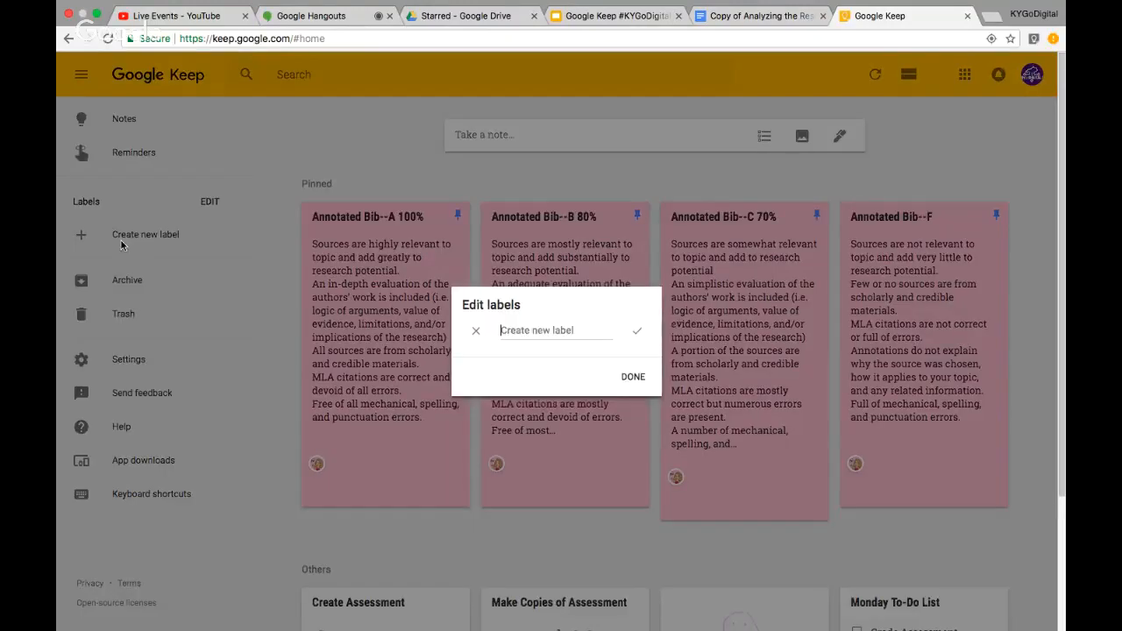
type("Home")
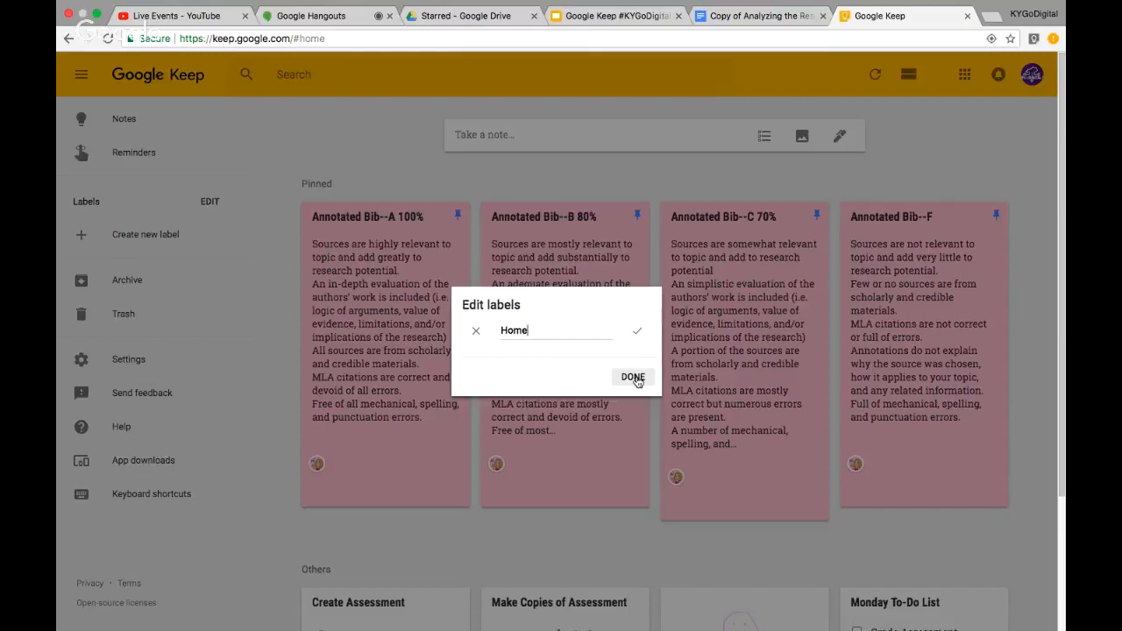
left_click(634, 379)
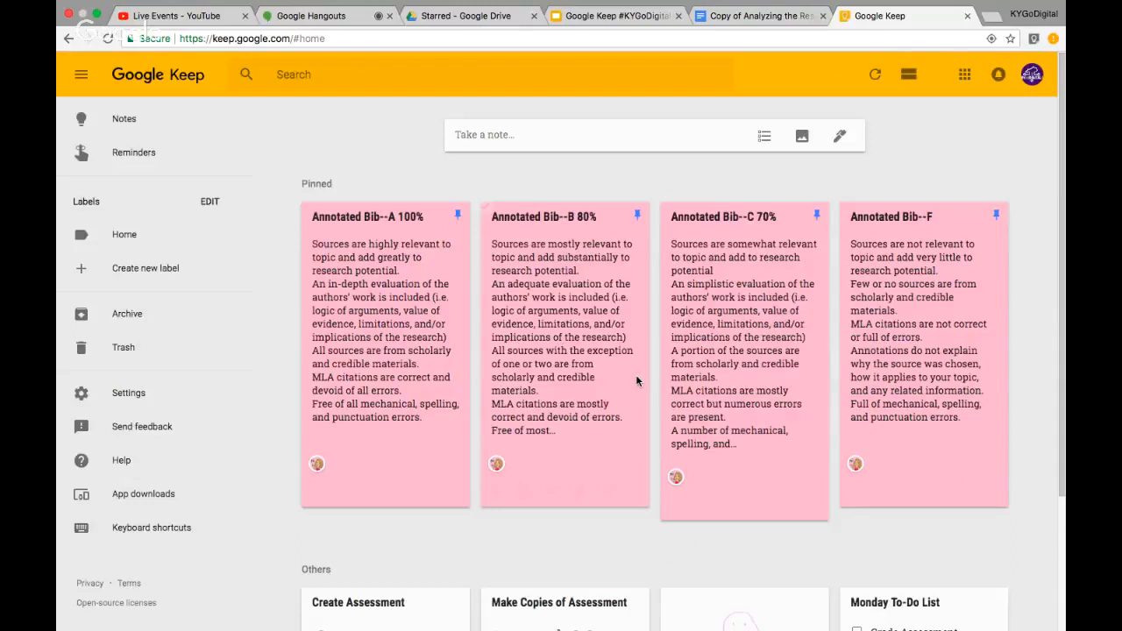
left_click(126, 266)
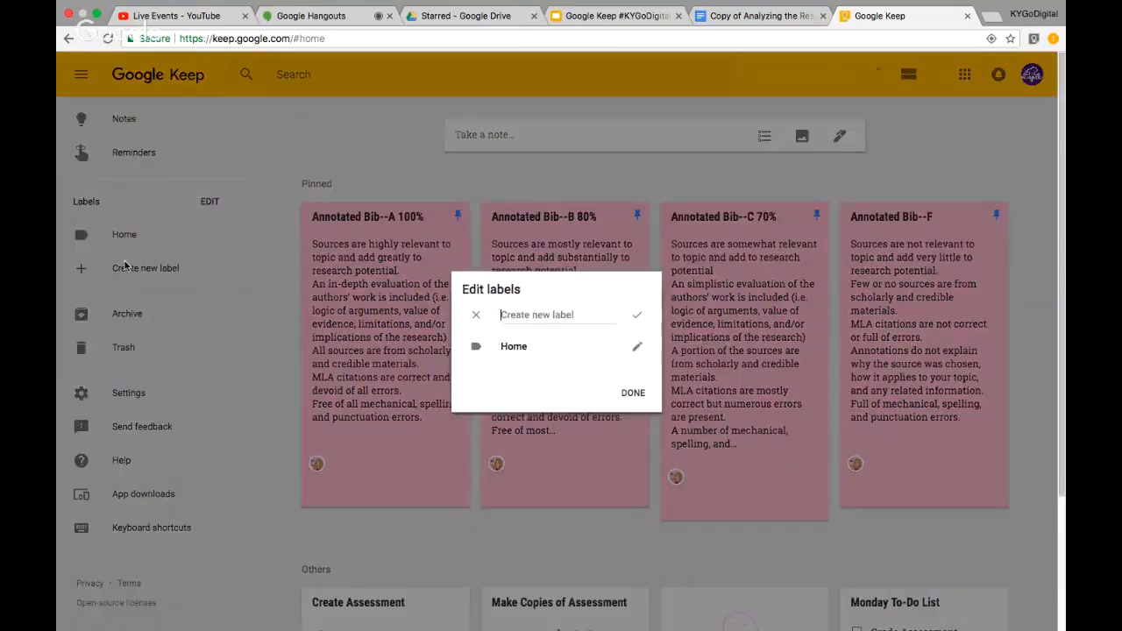
type("Work")
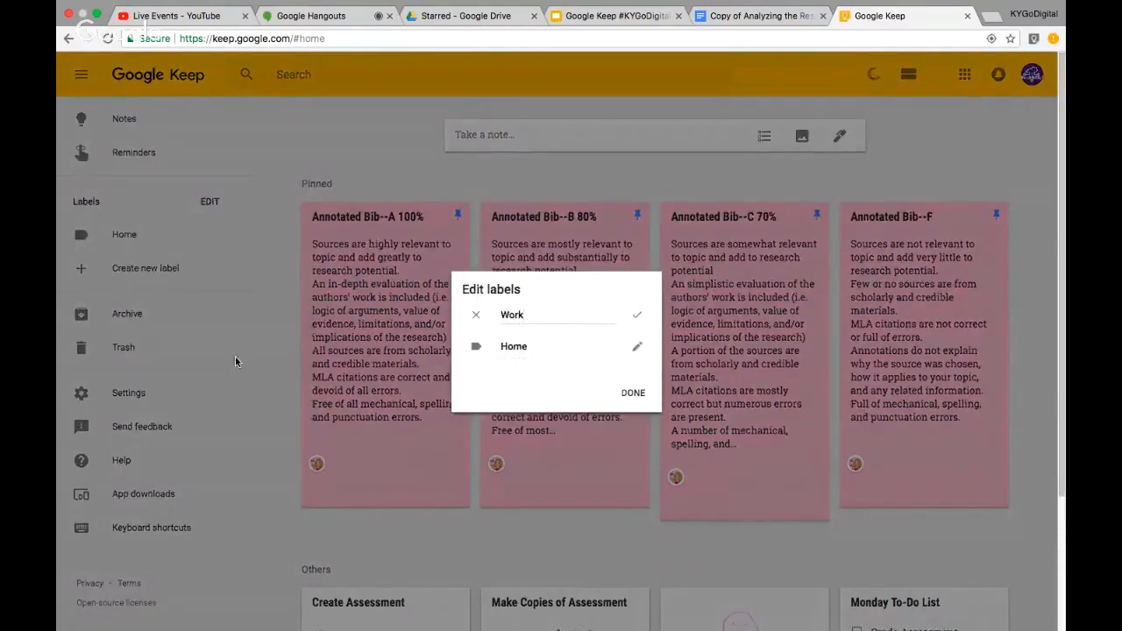
left_click(632, 395)
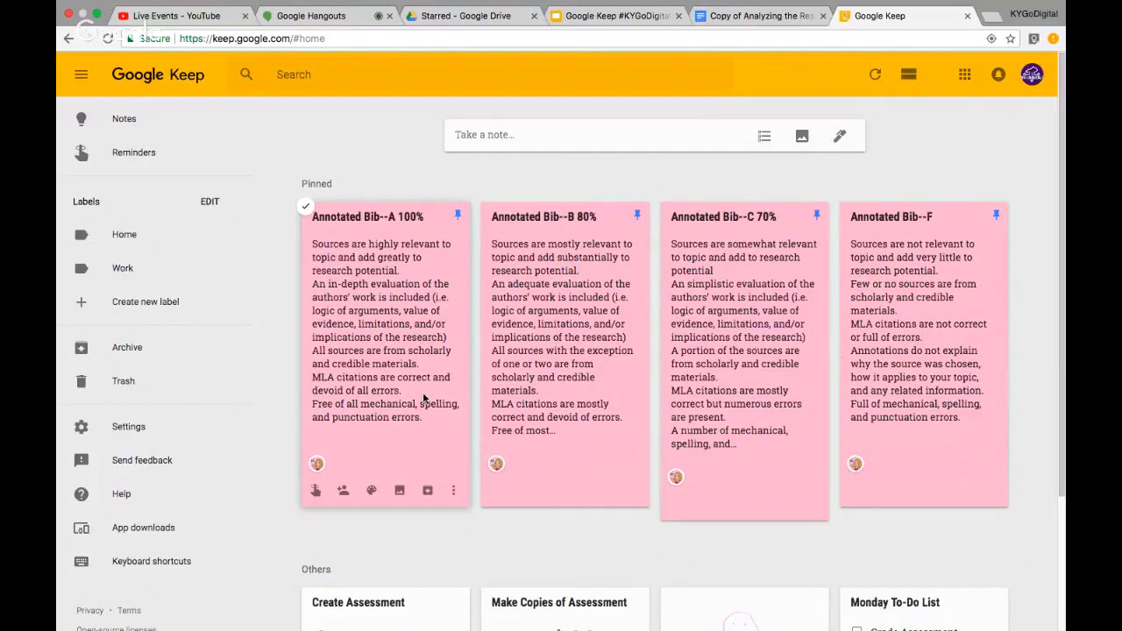
Add the Work label to the Annotated Bib--A 100% rubric note
left_click(455, 492)
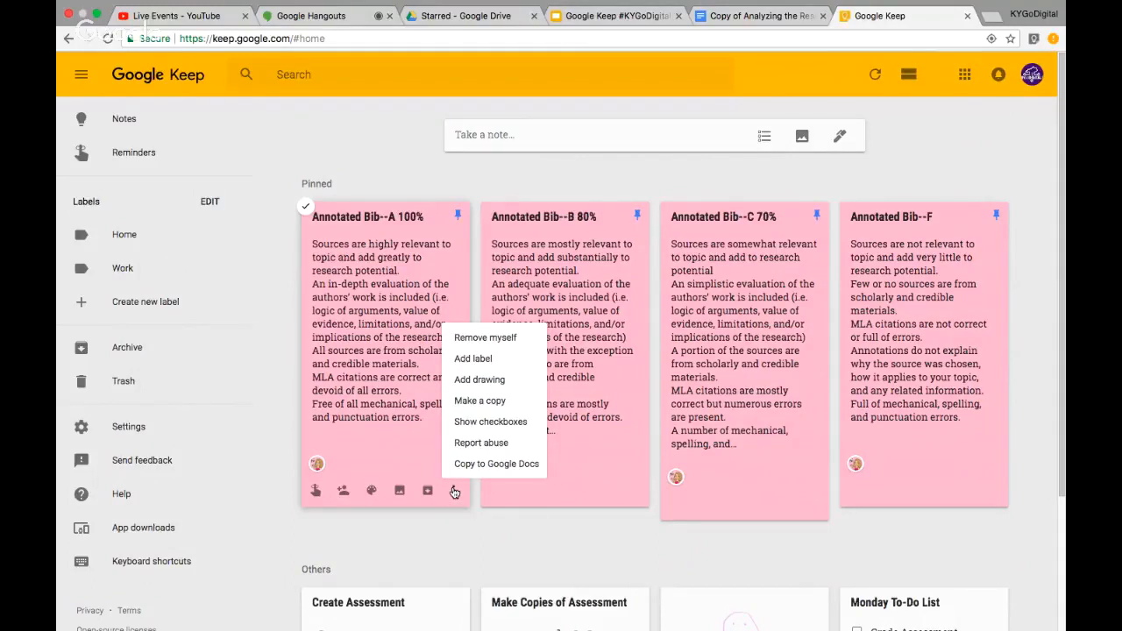
left_click(477, 359)
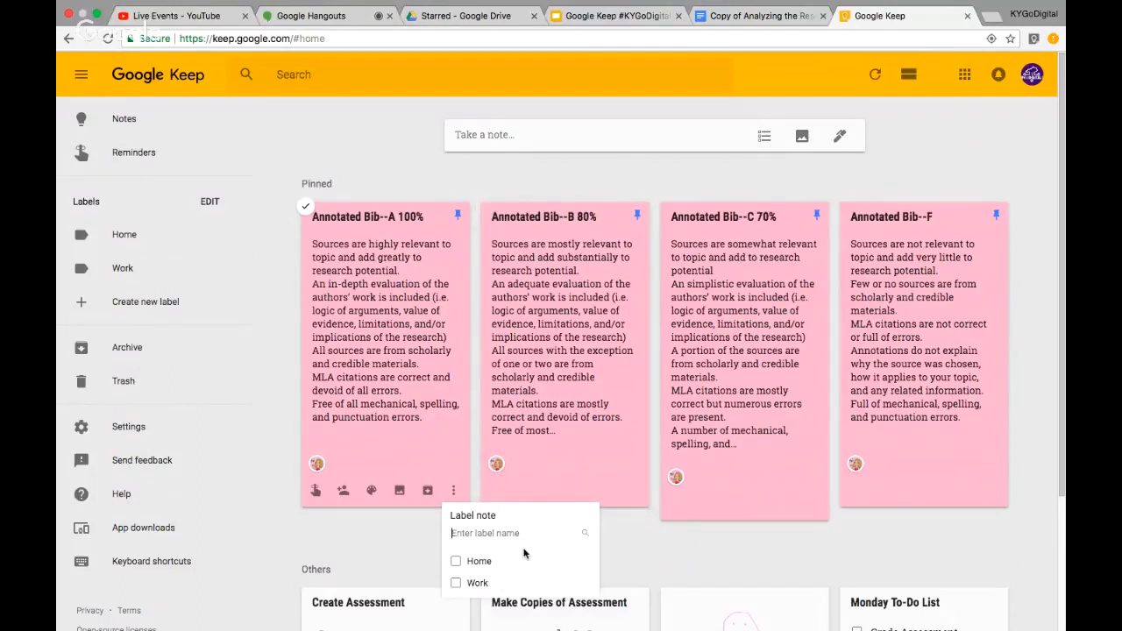
left_click(456, 583)
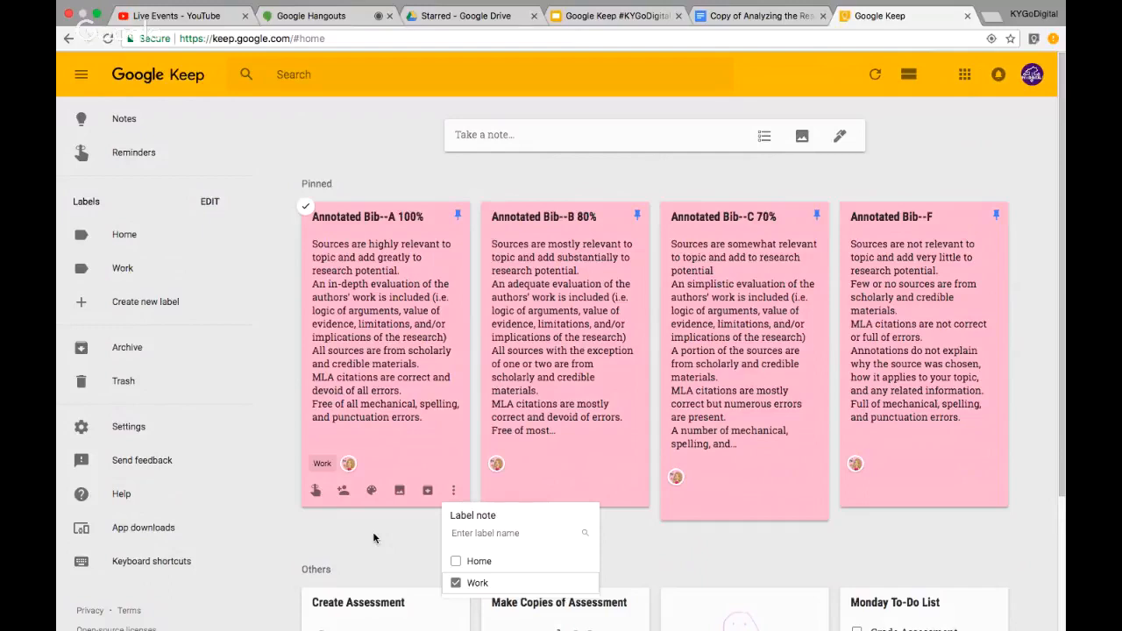
left_click(374, 538)
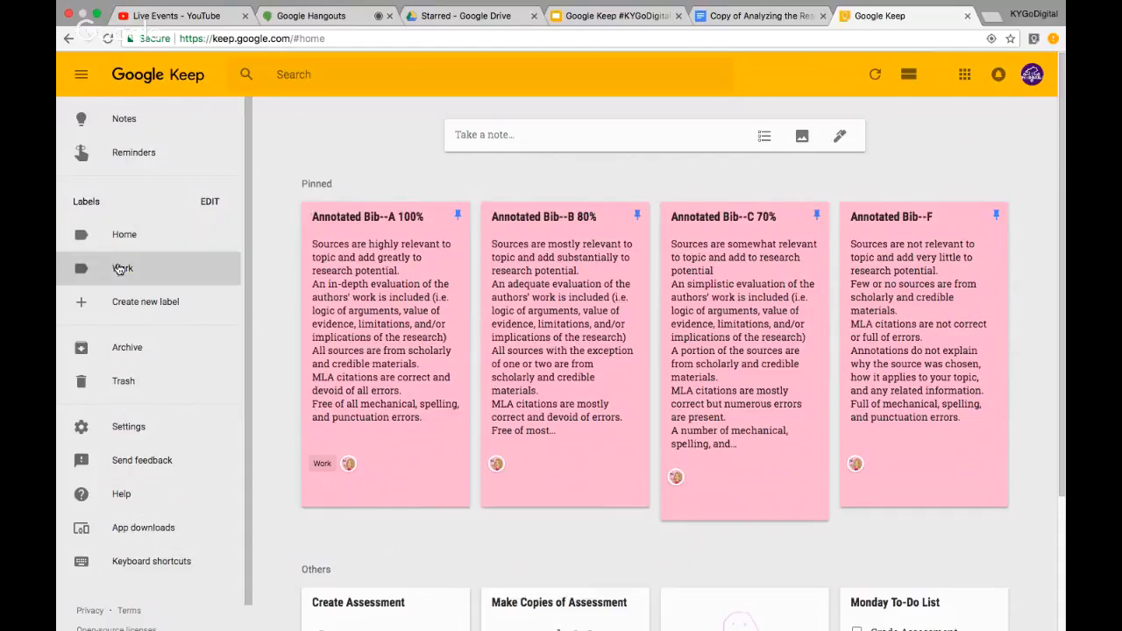
Create a new label named 'A.P. Seminar'
left_click(135, 311)
type("A.P")
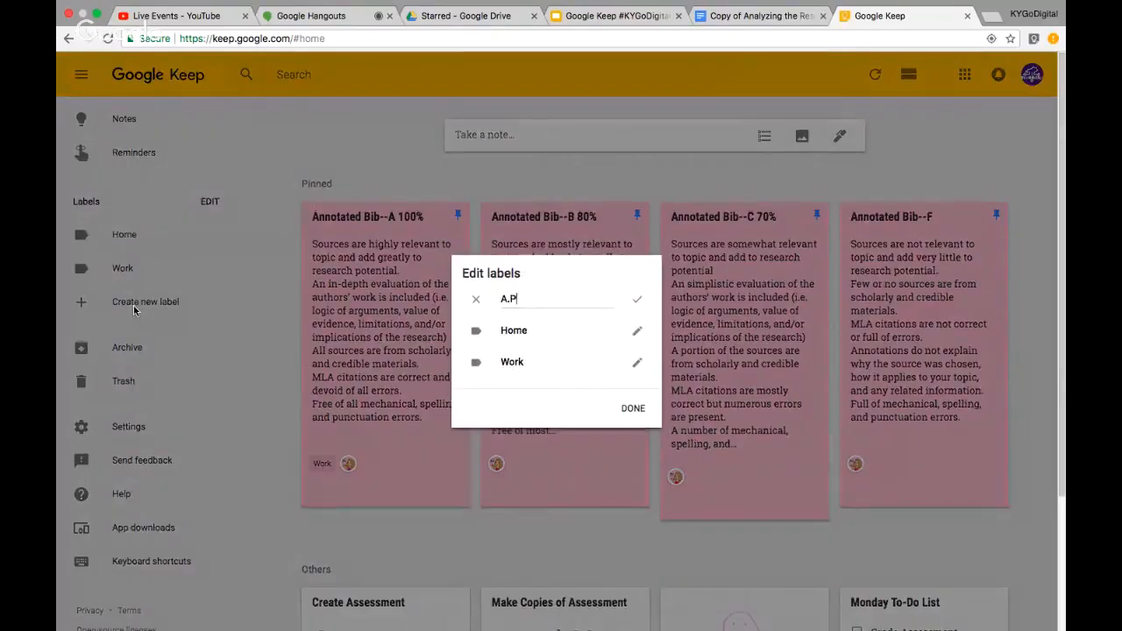
type(". Seminar")
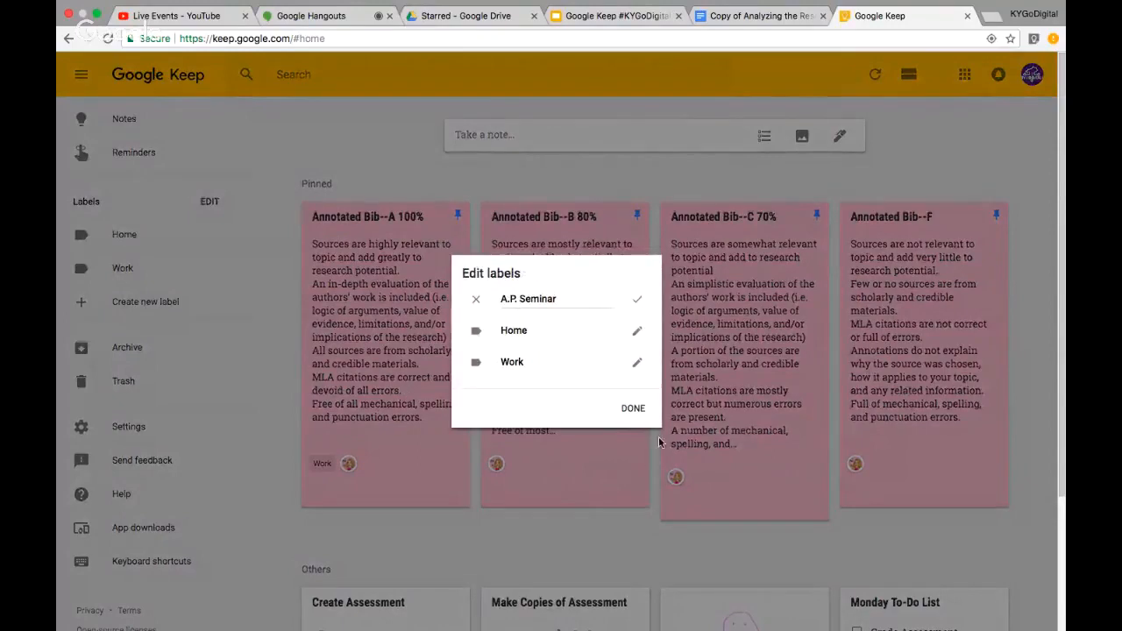
left_click(633, 408)
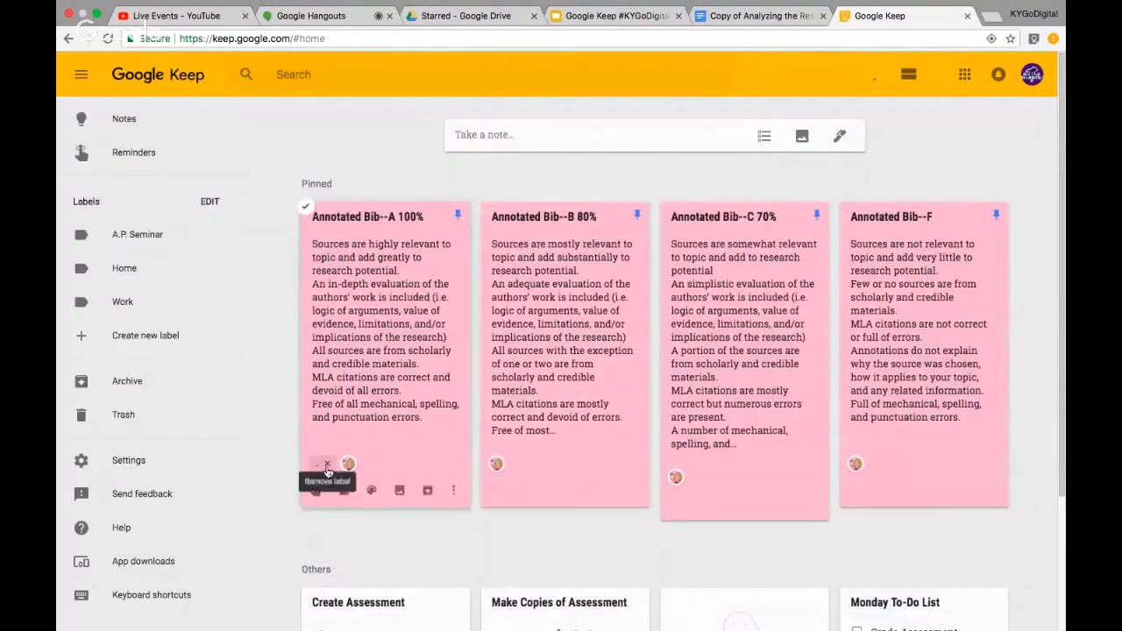
Tag the A 100% note with A.P. Seminar, check the A.P. Seminar and Work label views, then show all notes
left_click(453, 492)
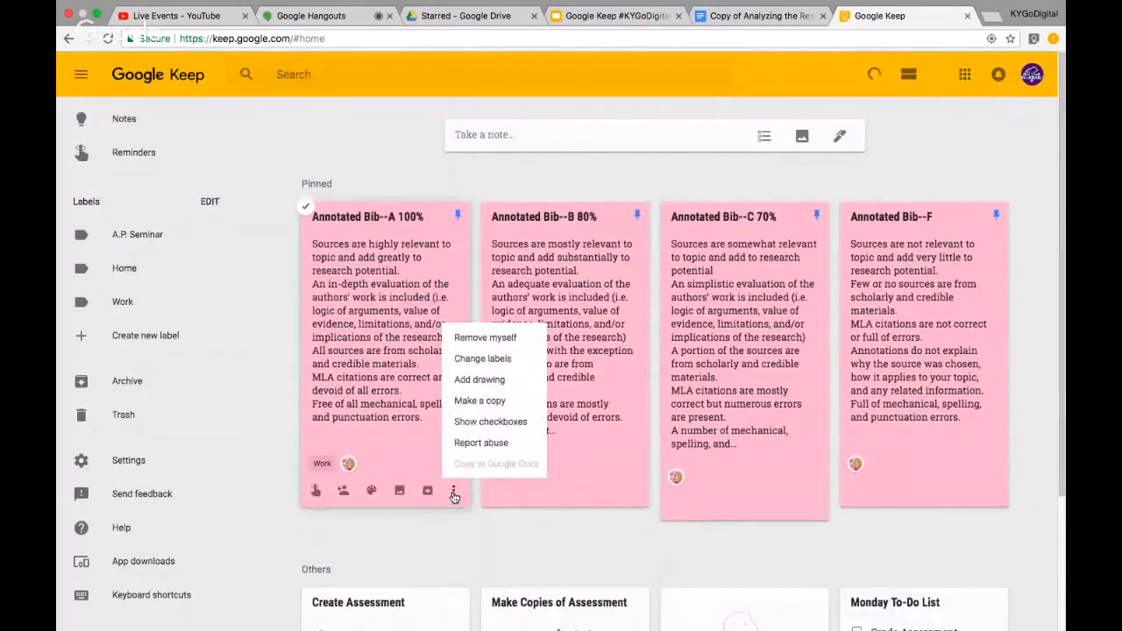
left_click(484, 359)
left_click(465, 567)
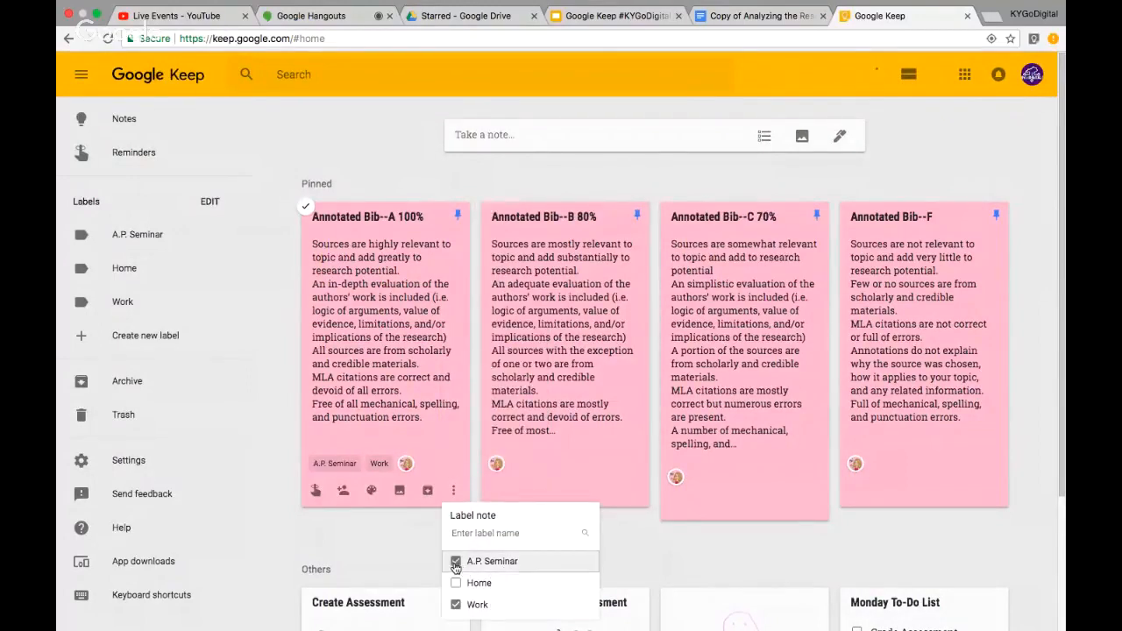
left_click(390, 556)
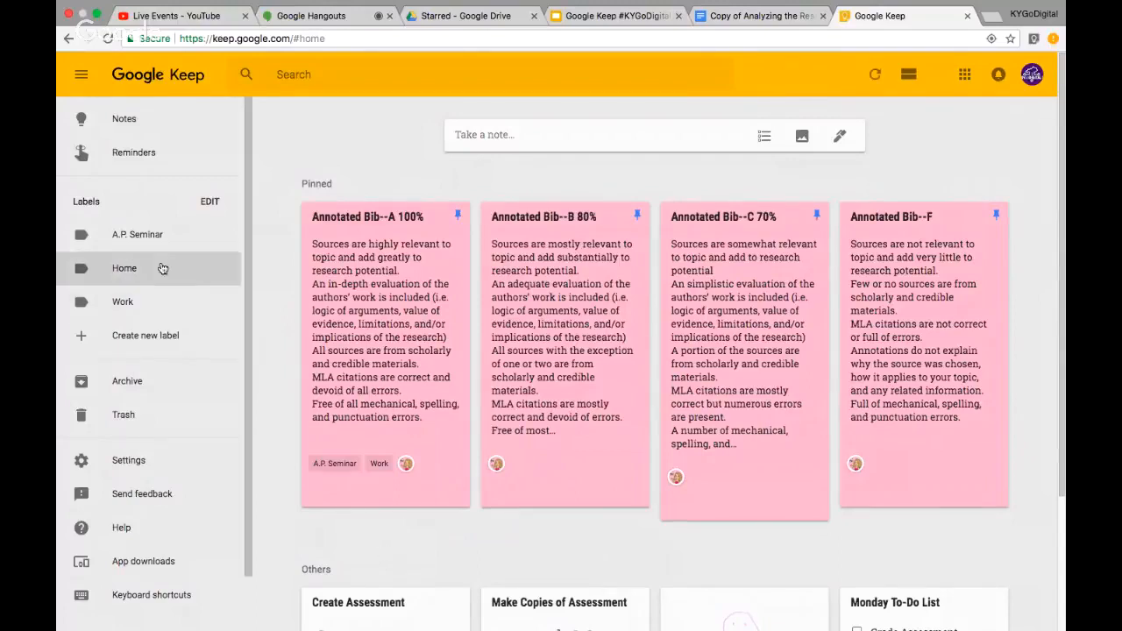
left_click(137, 235)
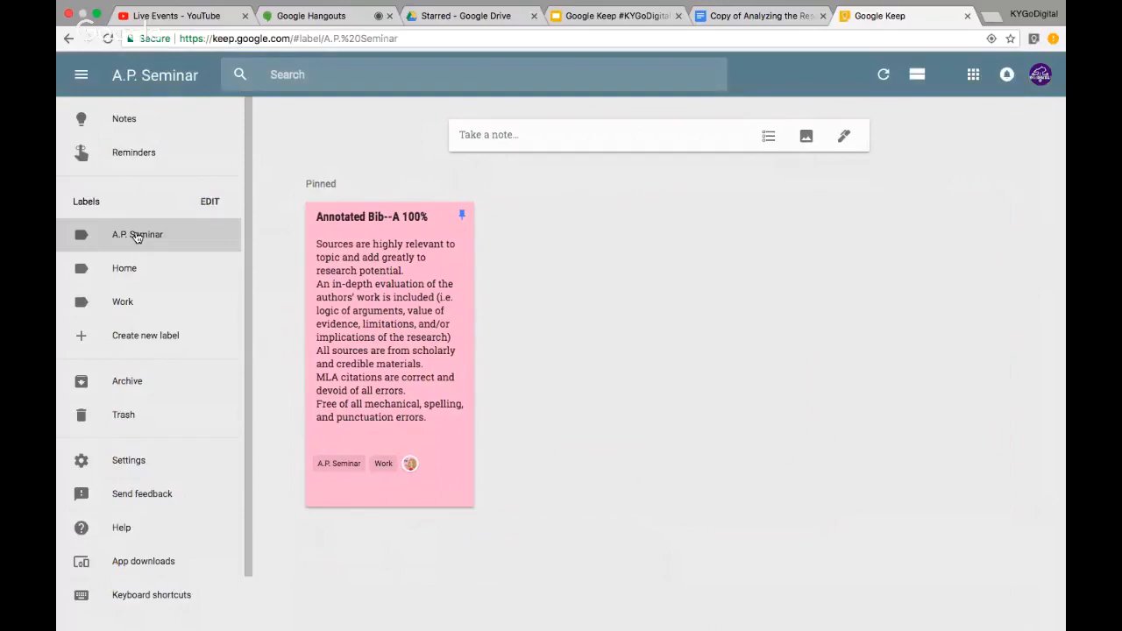
left_click(123, 303)
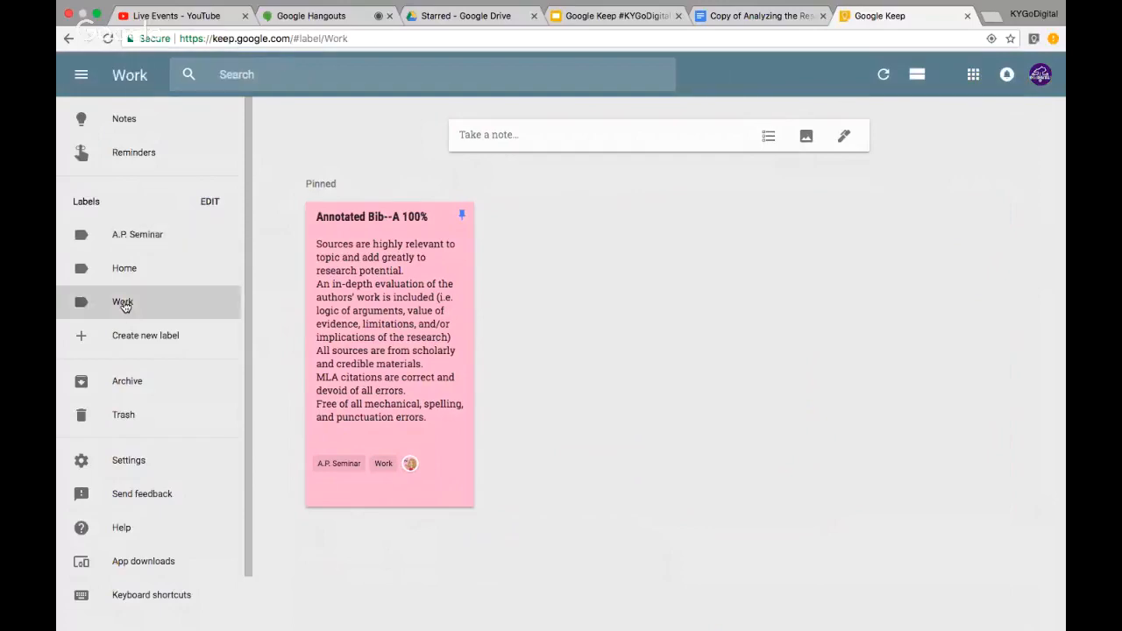
left_click(146, 122)
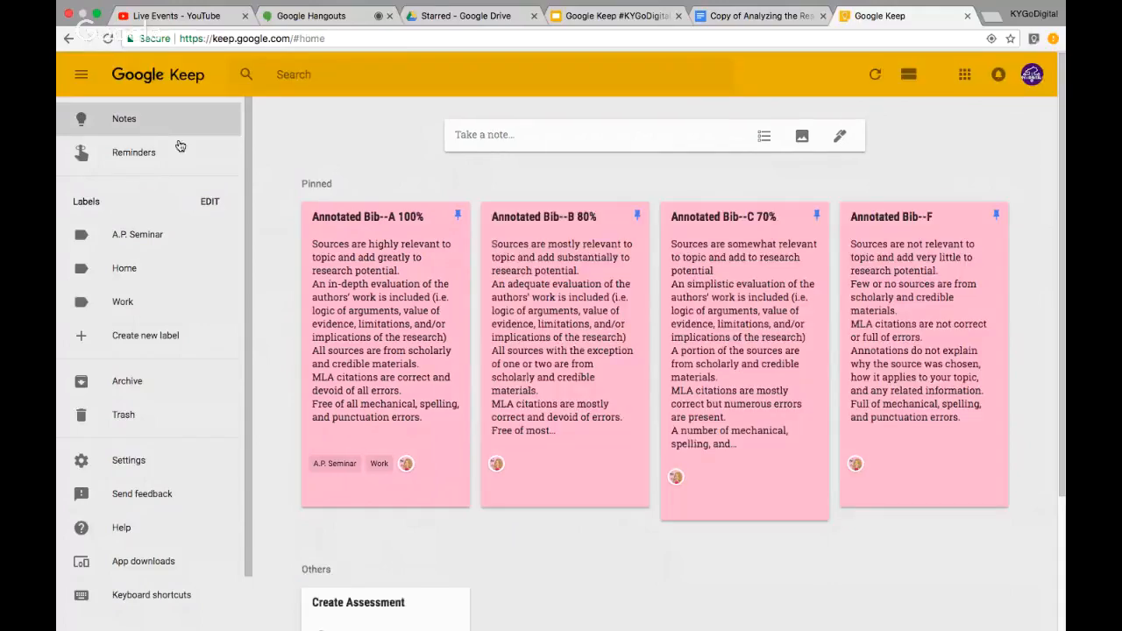
Give the B 80% and C 70% rubric notes the A.P. Seminar and Work labels
left_click(633, 490)
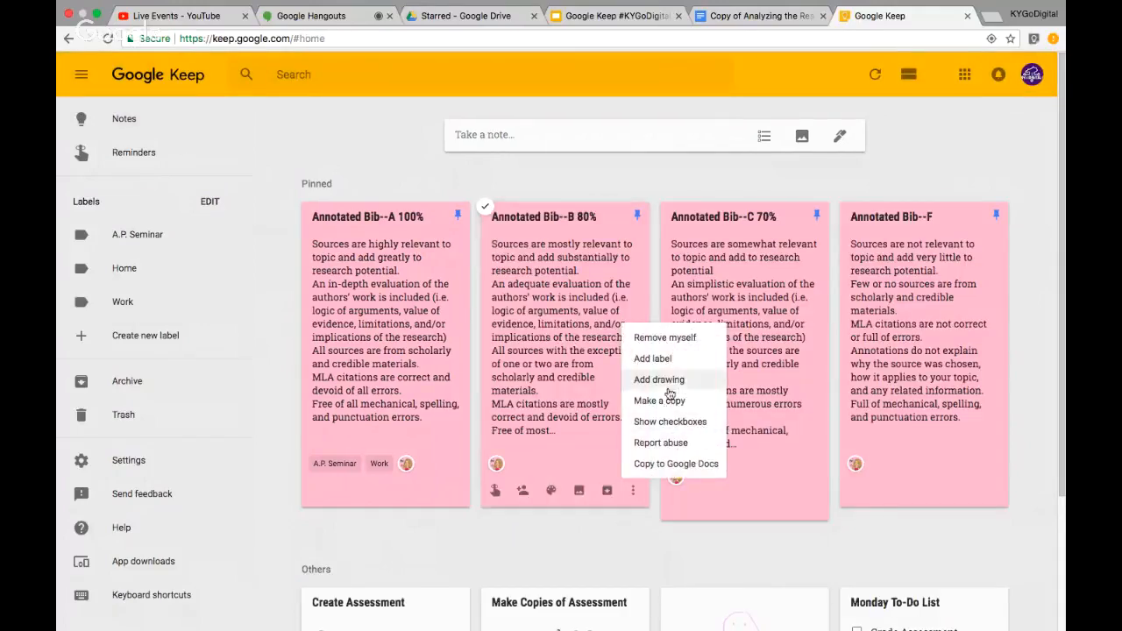
left_click(661, 360)
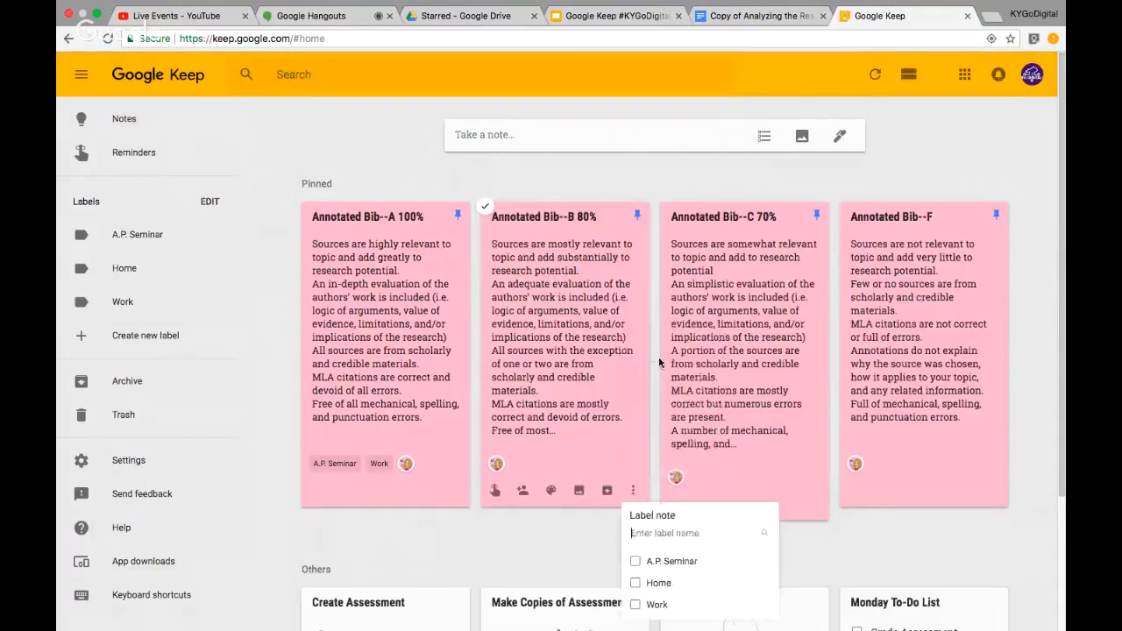
left_click(632, 564)
left_click(635, 605)
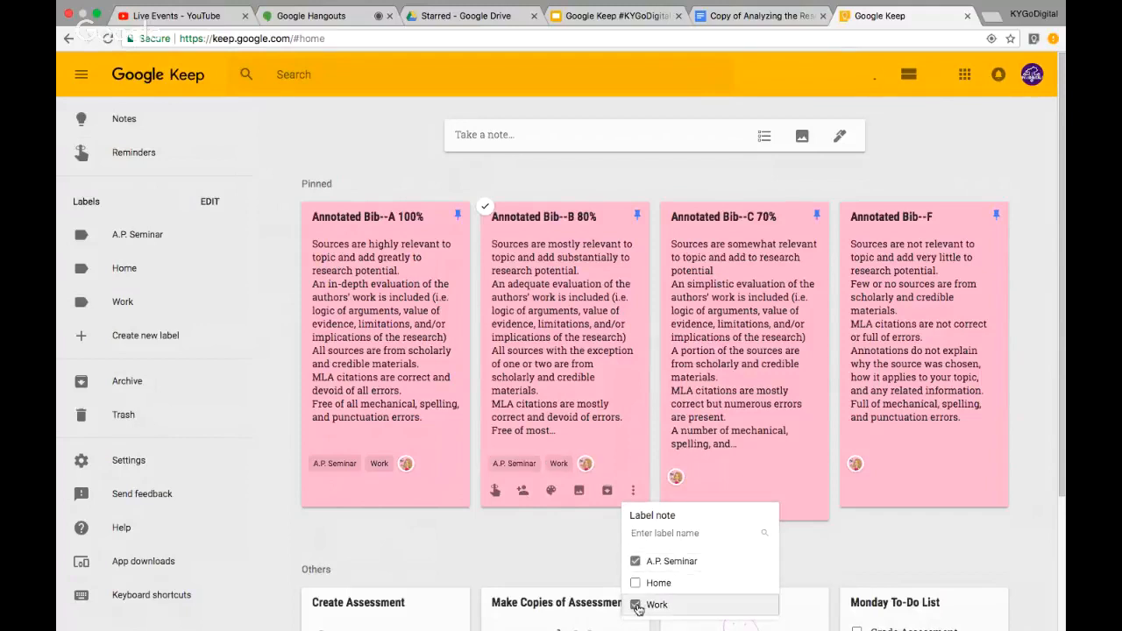
left_click(799, 549)
left_click(812, 503)
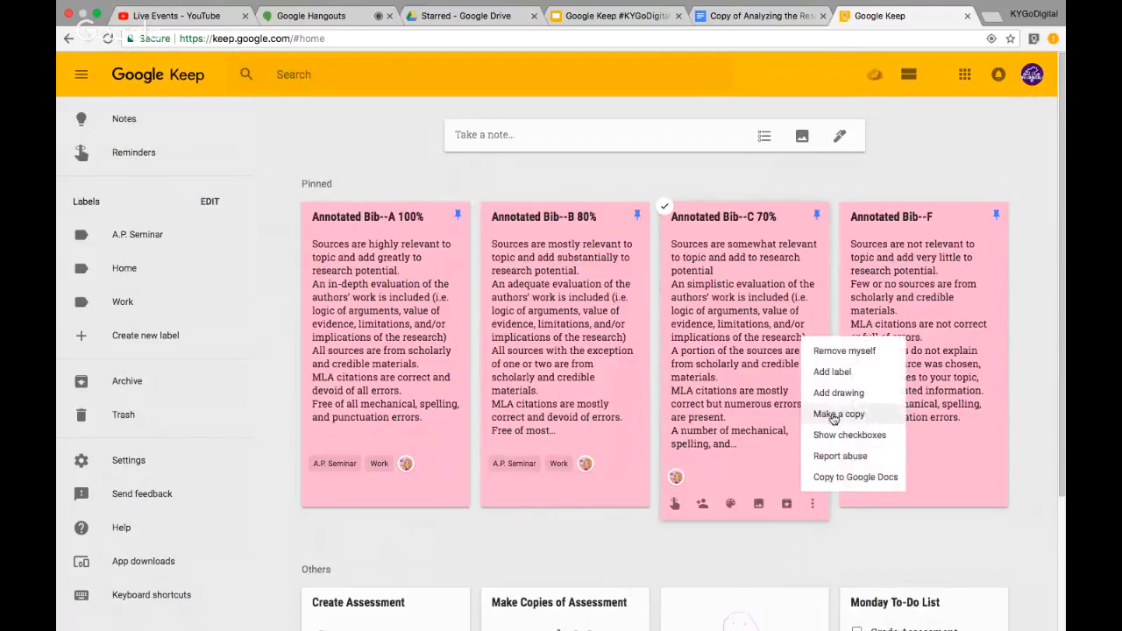
left_click(832, 372)
left_click(815, 435)
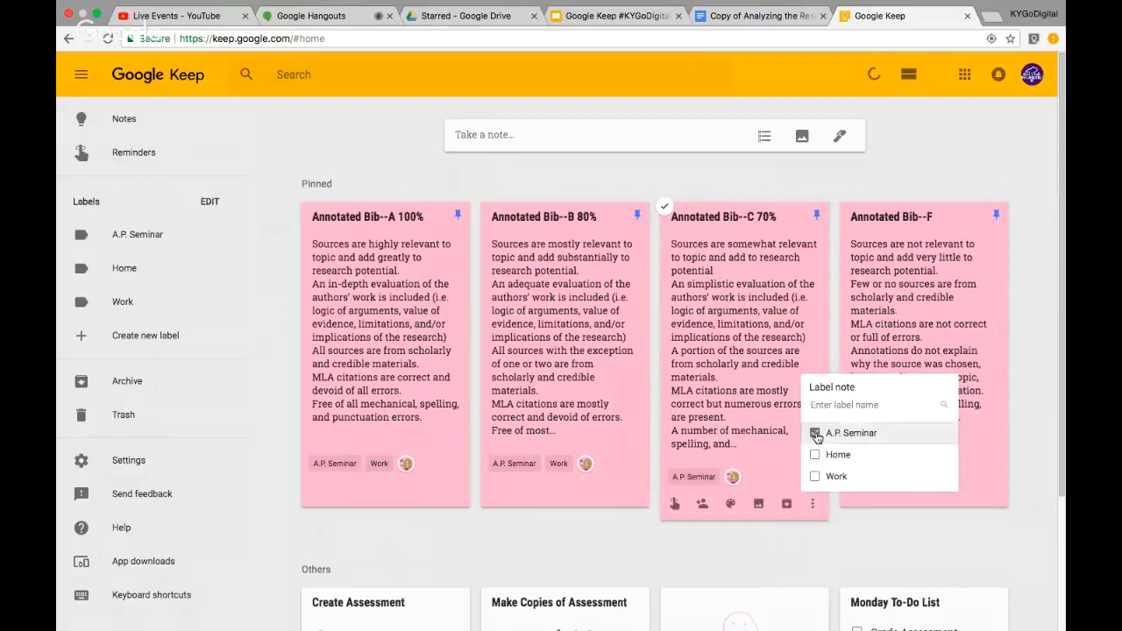
left_click(815, 476)
left_click(852, 523)
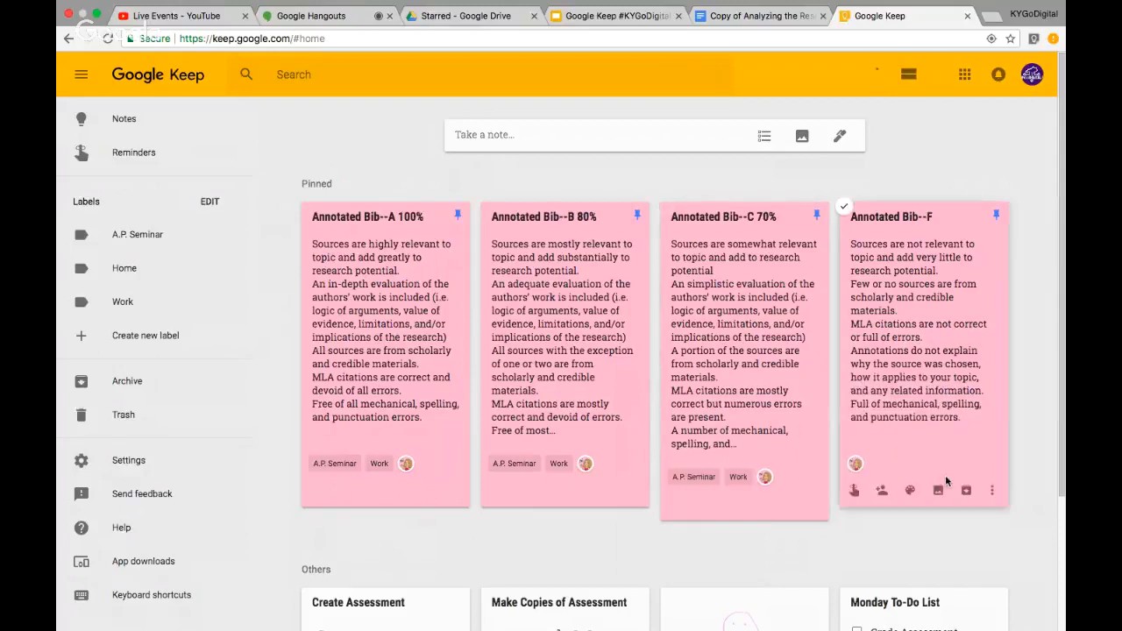
Label the F rubric note with A.P. Seminar and Work, then open a blank new note
left_click(991, 490)
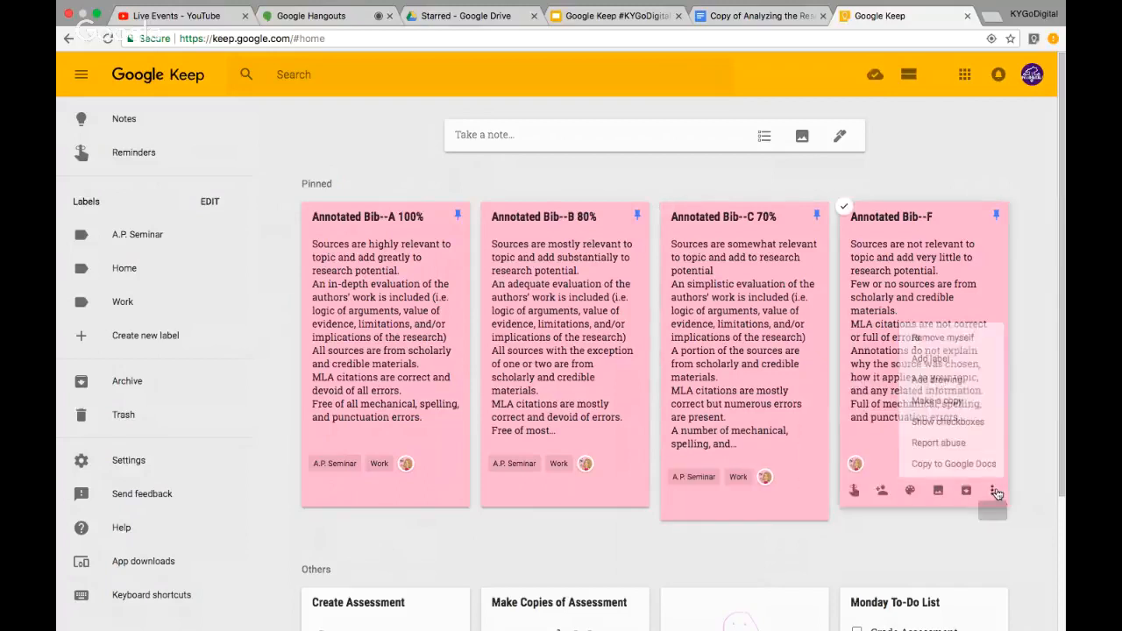
left_click(930, 359)
left_click(861, 561)
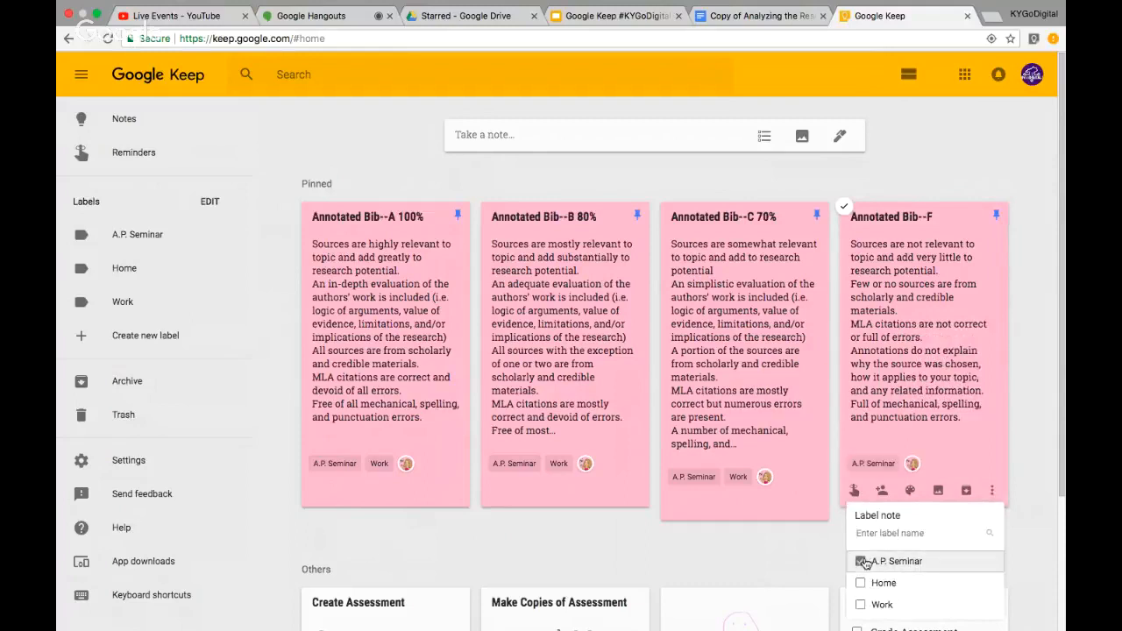
left_click(864, 604)
left_click(787, 549)
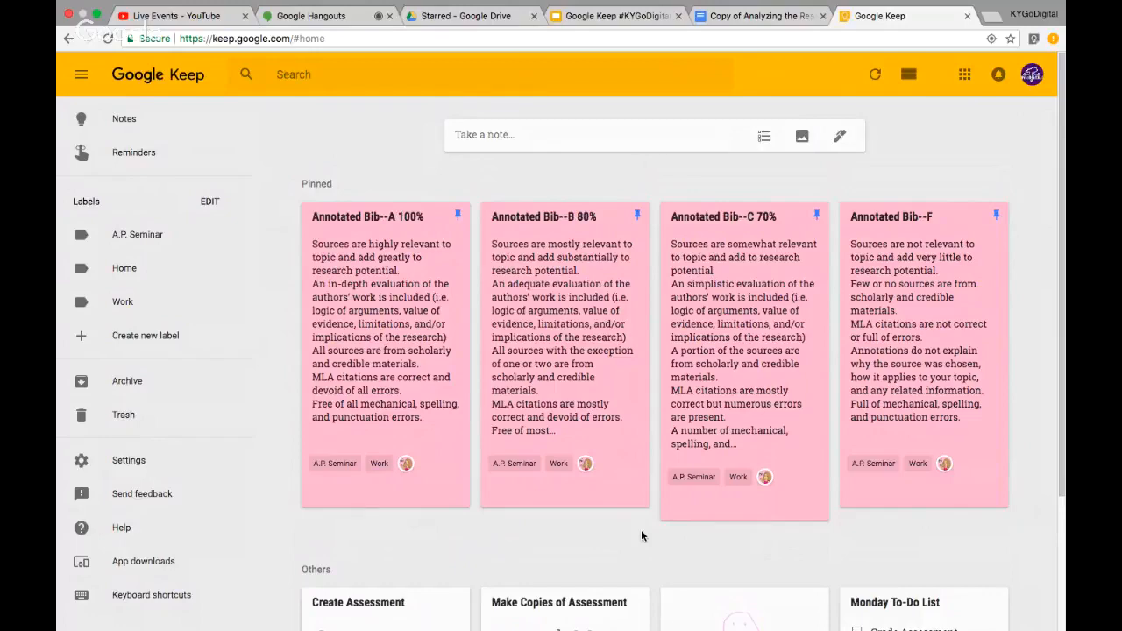
left_click(484, 138)
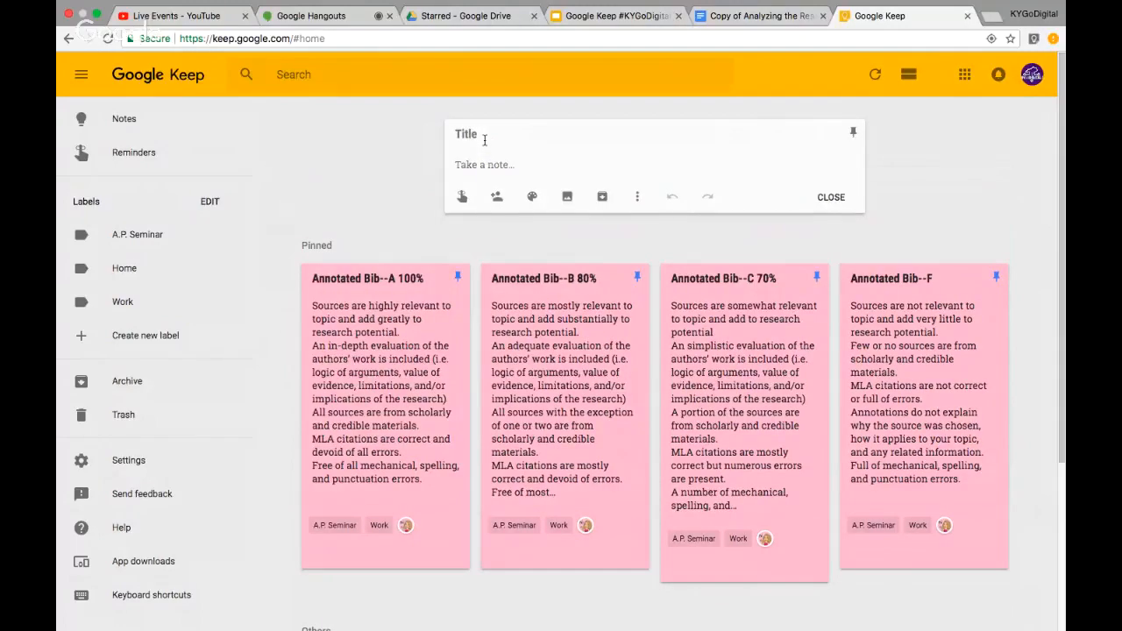
left_click(638, 197)
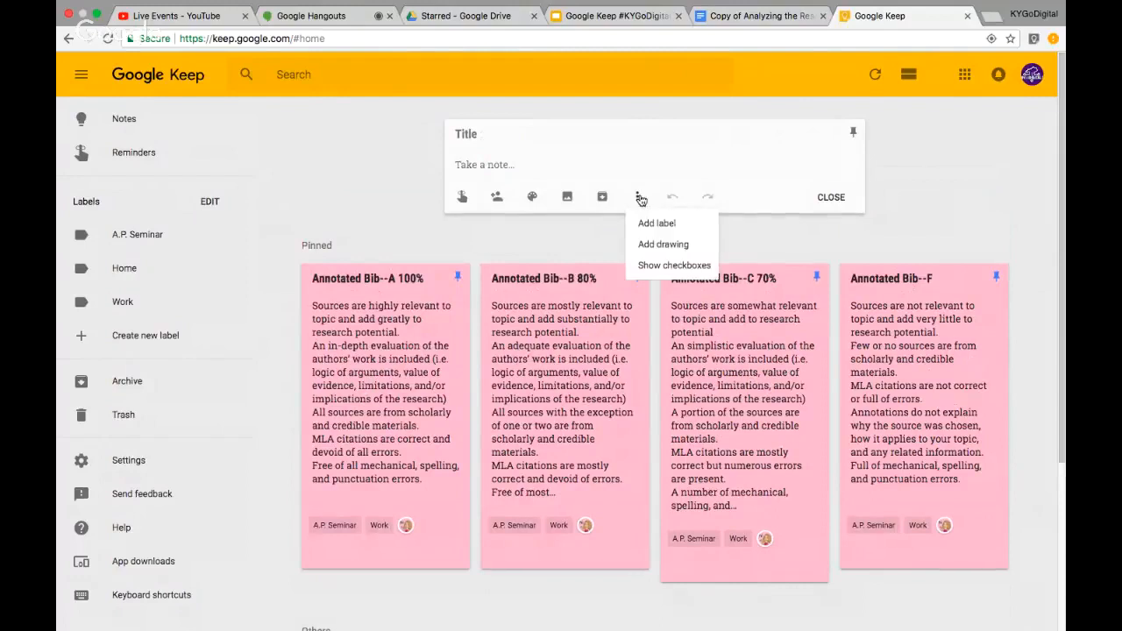
left_click(529, 165)
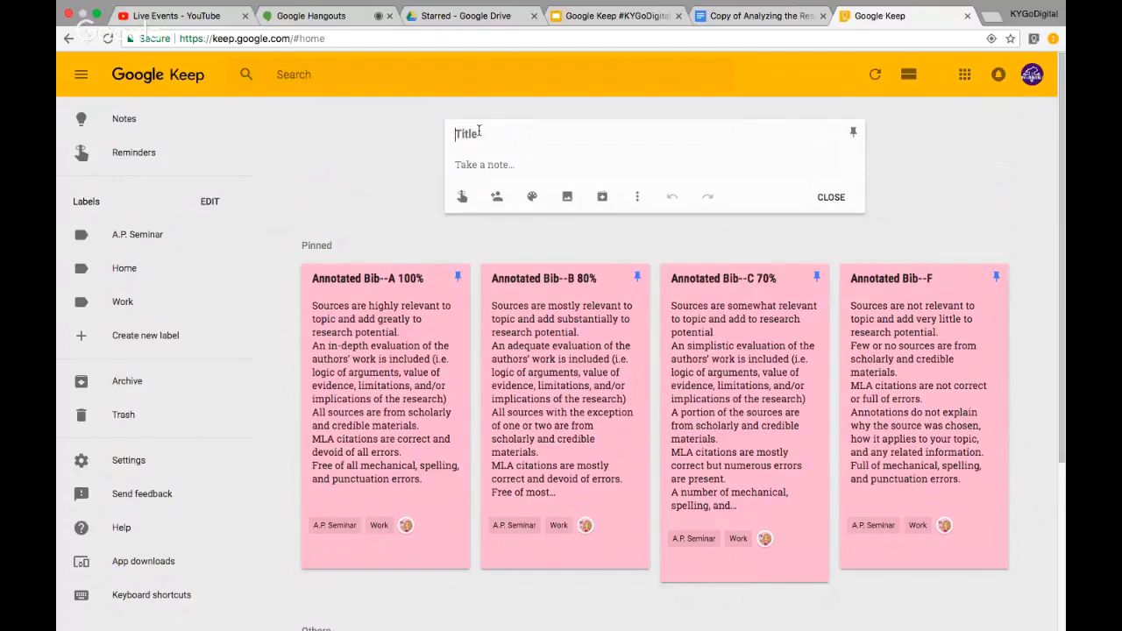
Write a 'Daily Grammar Practice' note with a new English2 label and body 'Monday's activity is part of speech'
type("Daily Grammar Pra")
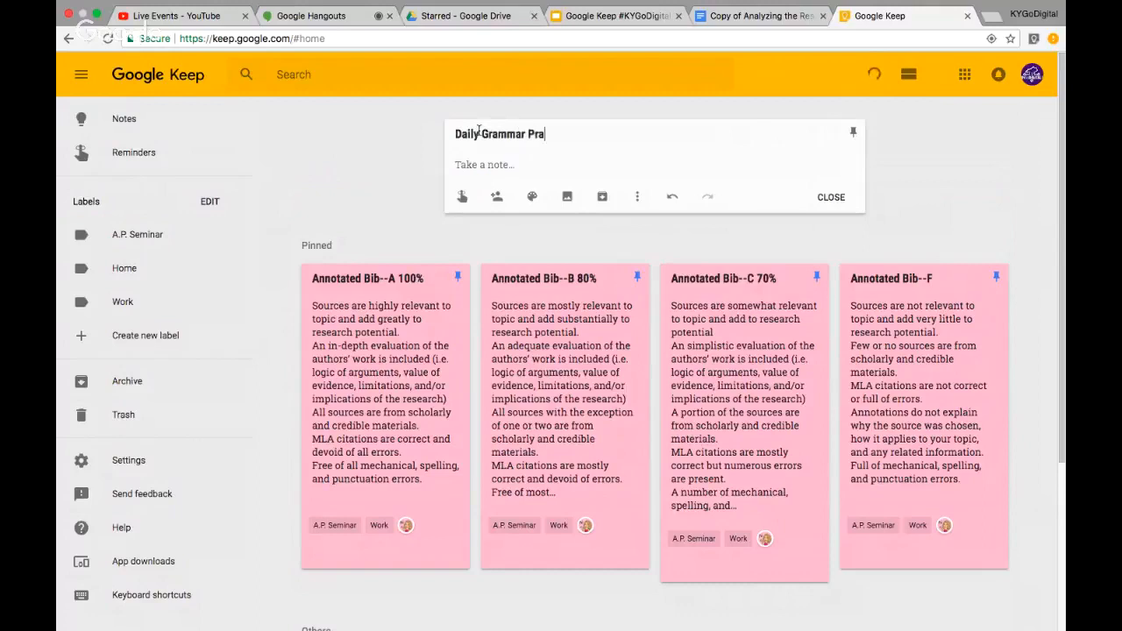
type("ctice #En")
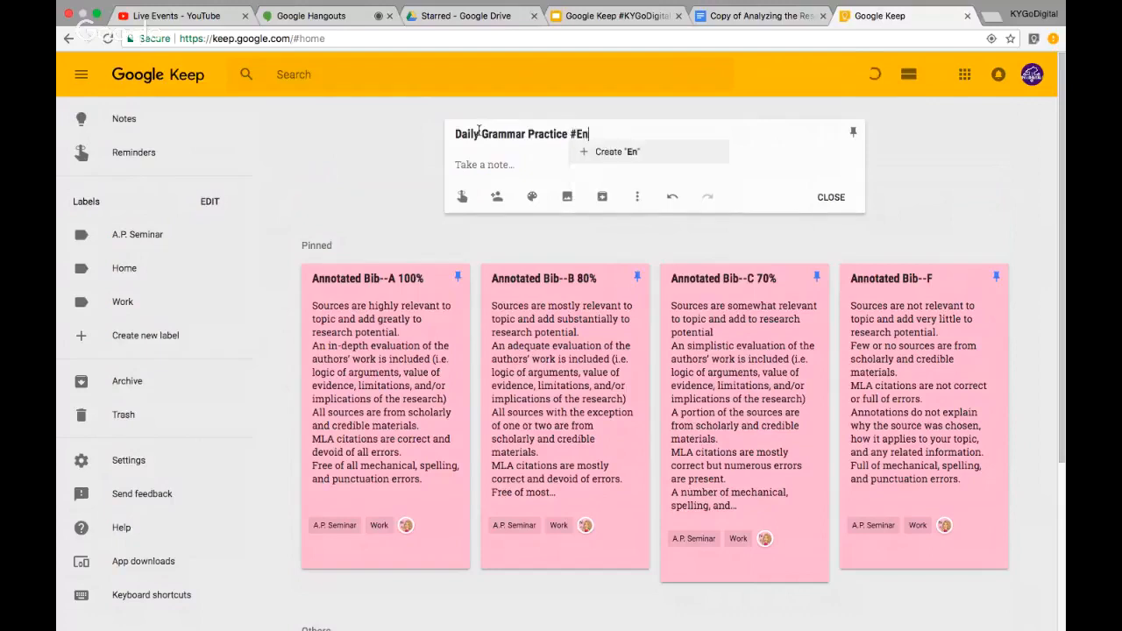
type("glish2")
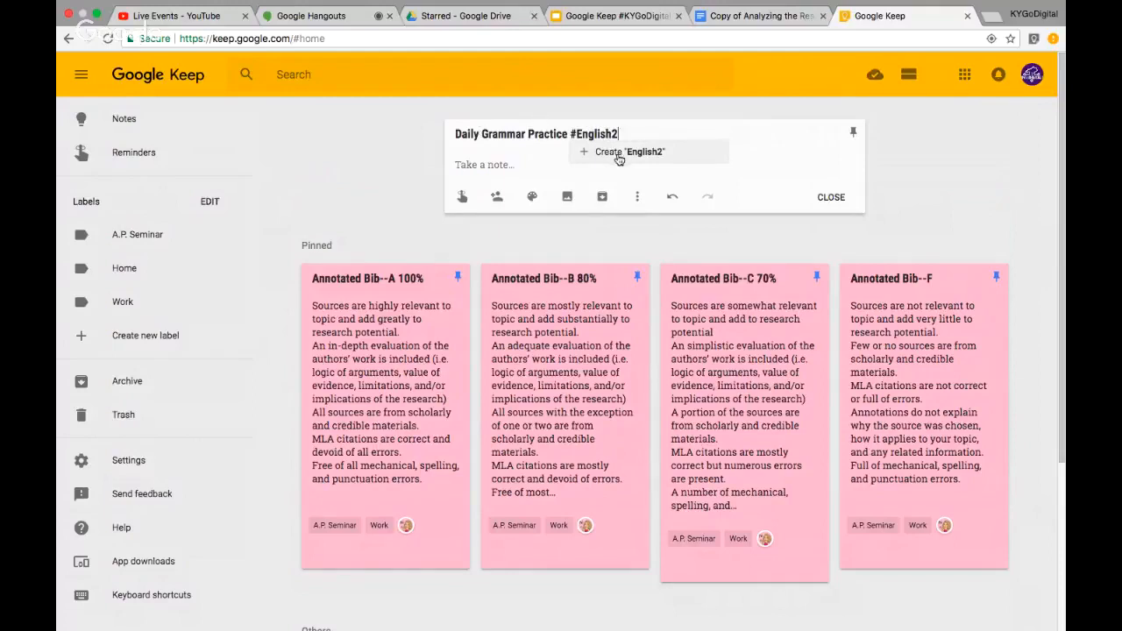
left_click(619, 153)
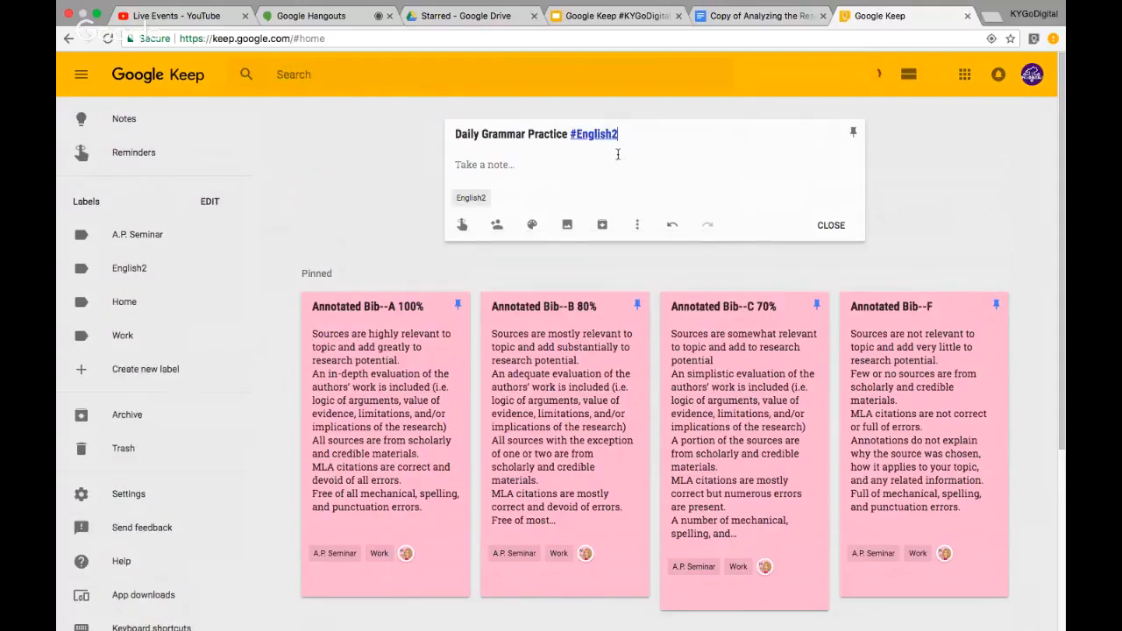
key("Tab")
type("Monday's activity is pa")
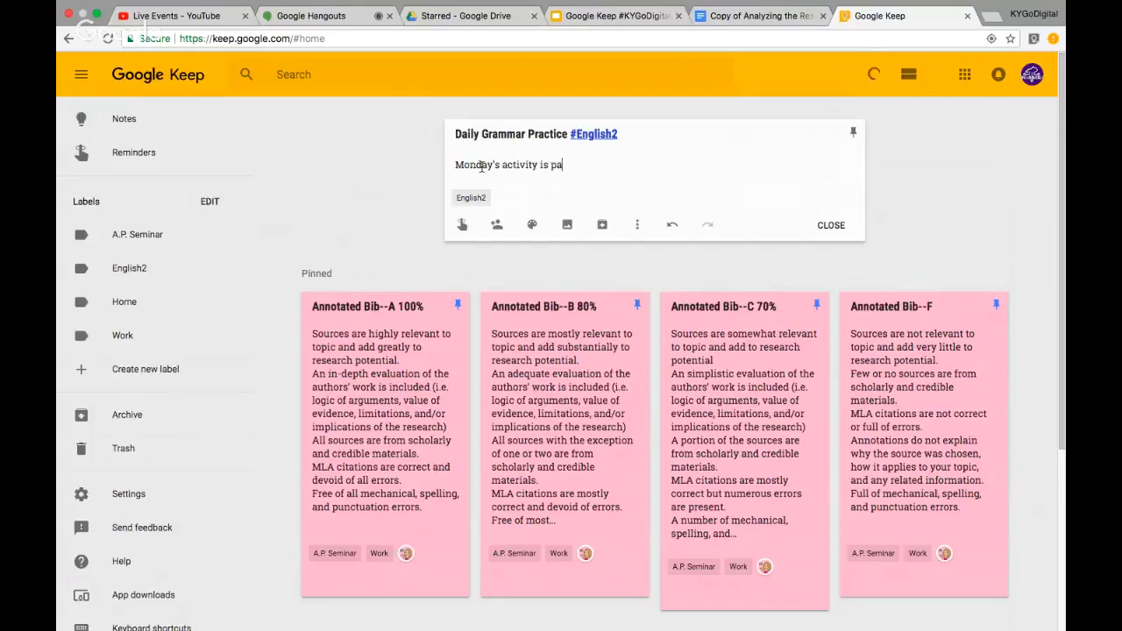
type("rt of speech")
left_click(840, 226)
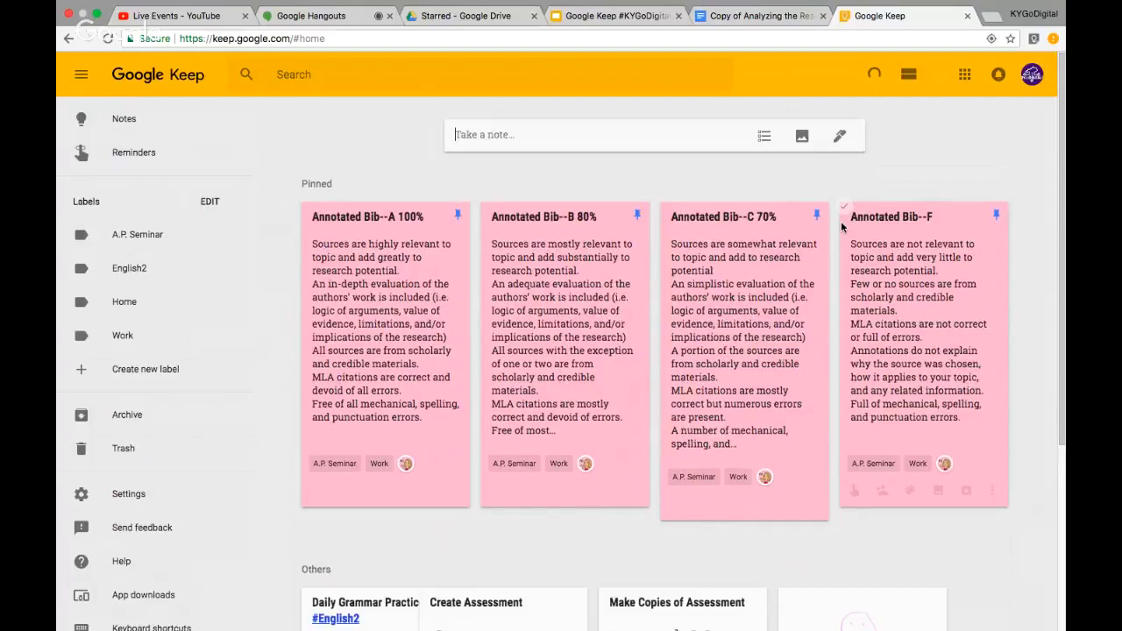
Filter the board to English2-labelled notes, then go back to showing all notes
scroll(603, 488, "down", 3)
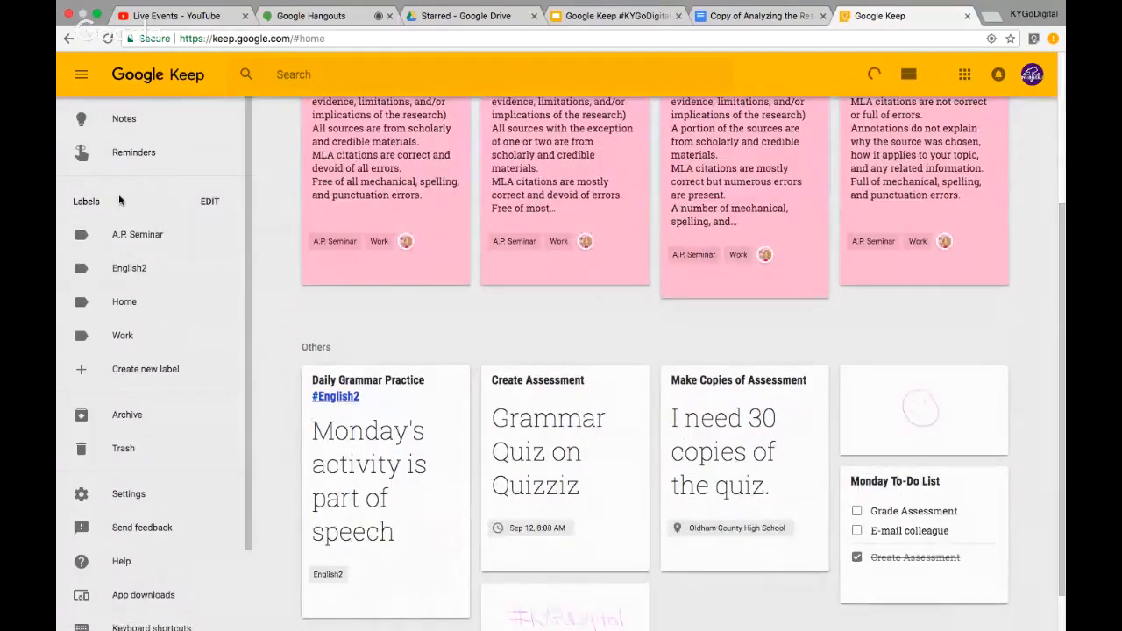
left_click(192, 276)
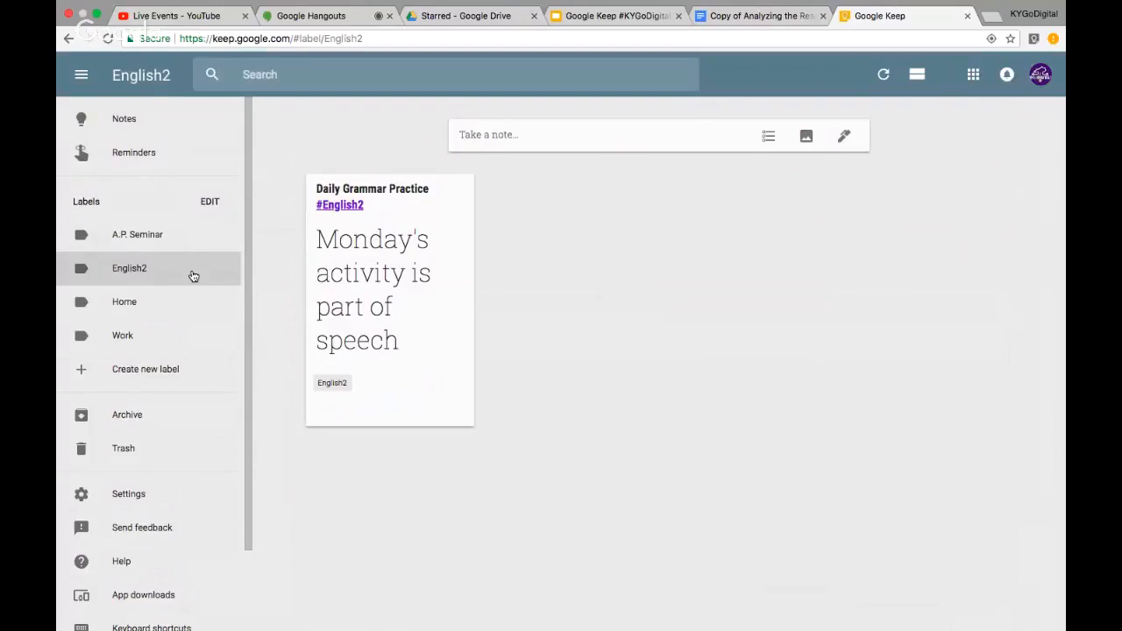
left_click(175, 125)
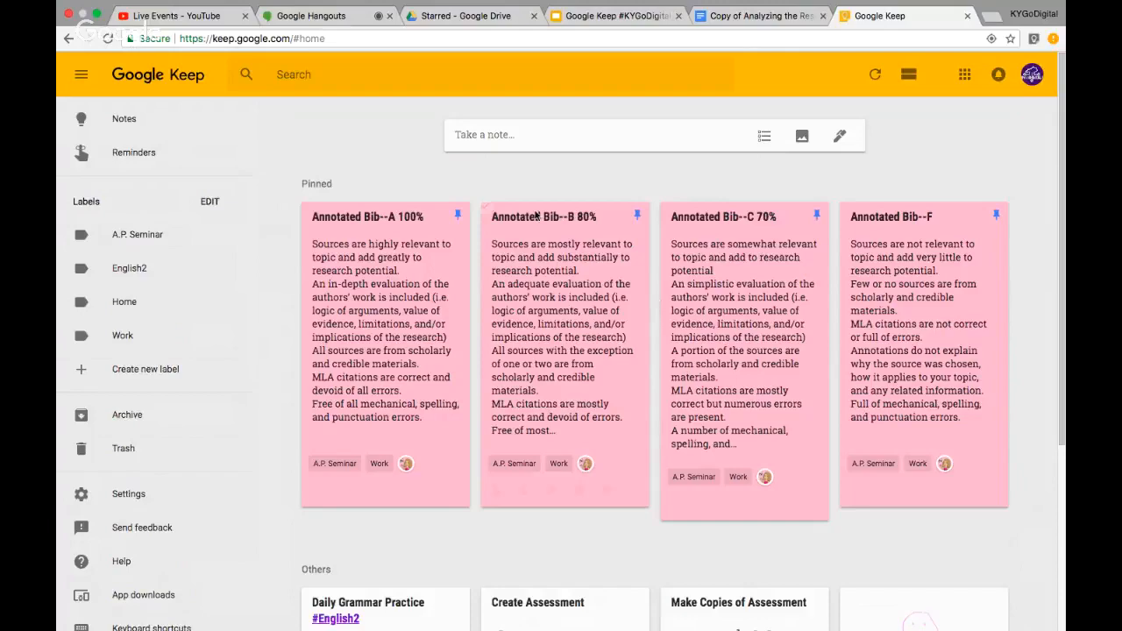
Add a 'Daily Grammar Practice Day 2' note tagged English2 through the hashtag suggestion
left_click(505, 134)
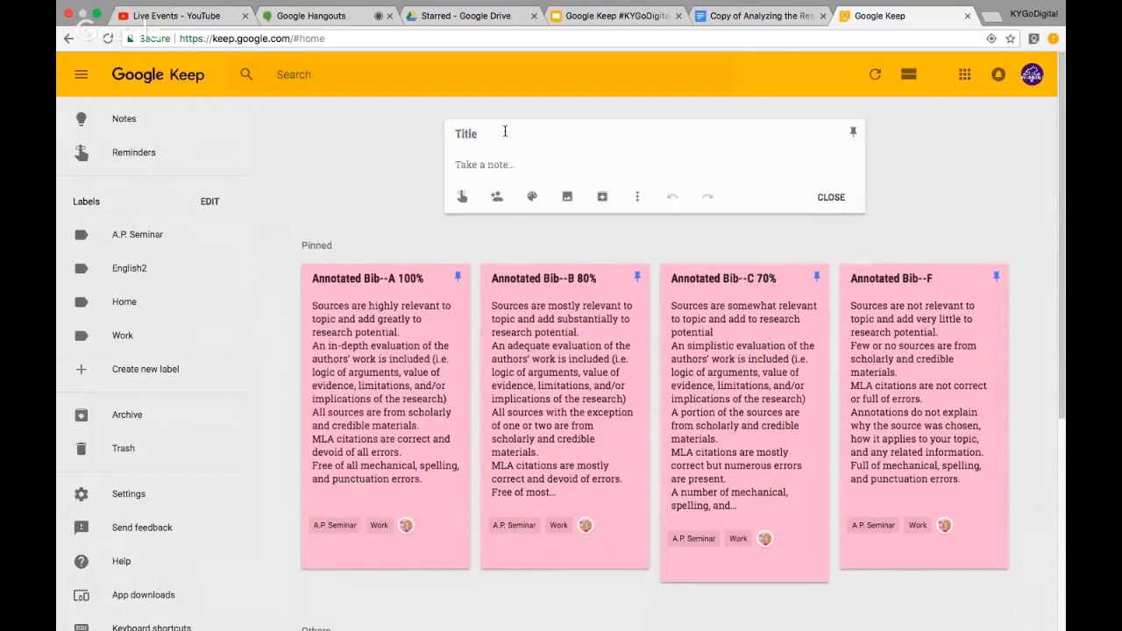
type("Daily Grammar Practice")
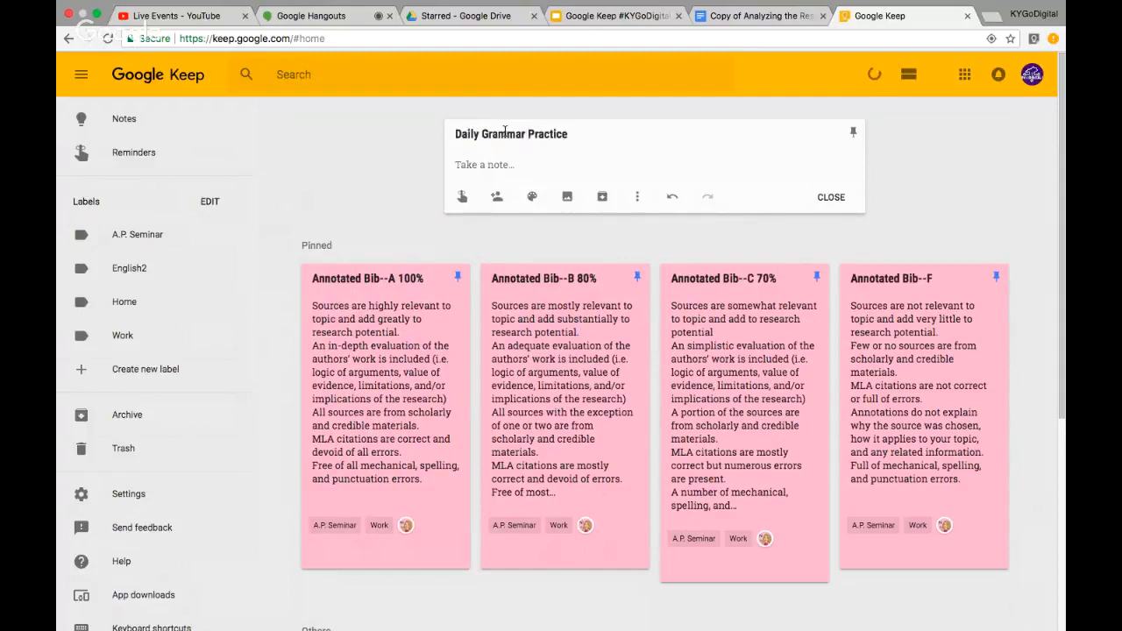
type(" Day 2 #")
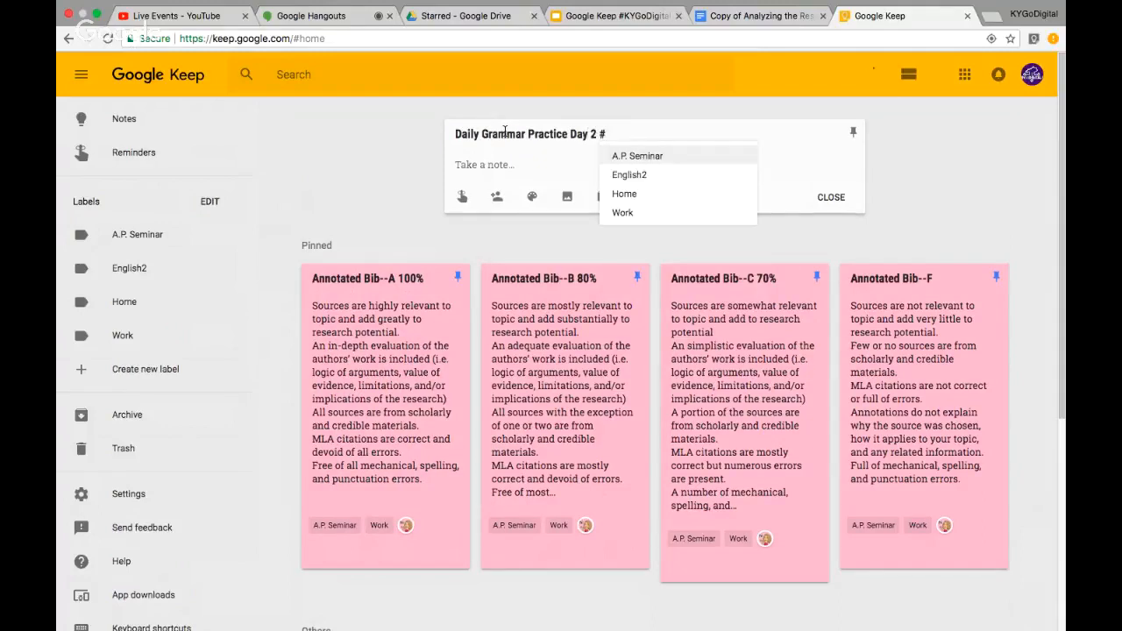
left_click(671, 175)
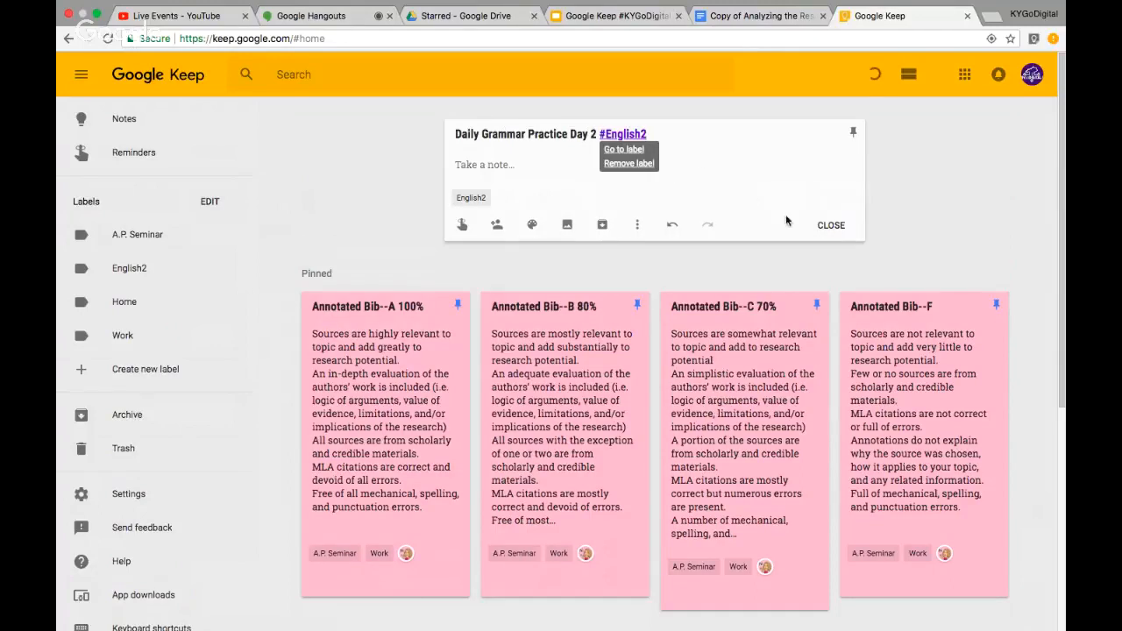
left_click(832, 229)
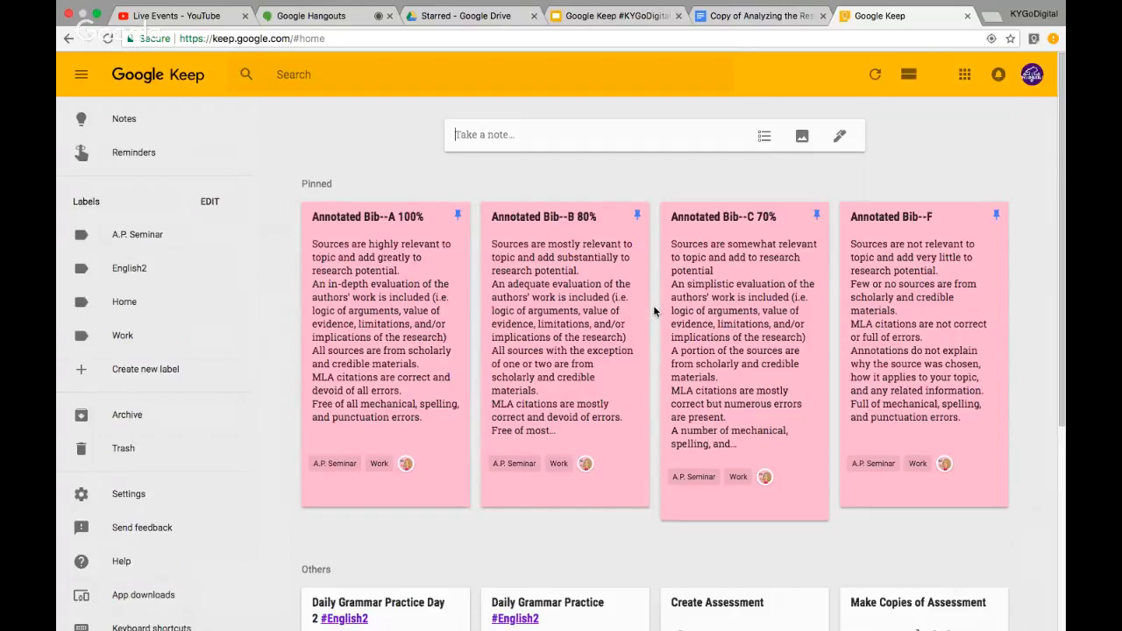
Color the Day 2 and original Daily Grammar Practice notes gray
scroll(653, 305, "down", 1)
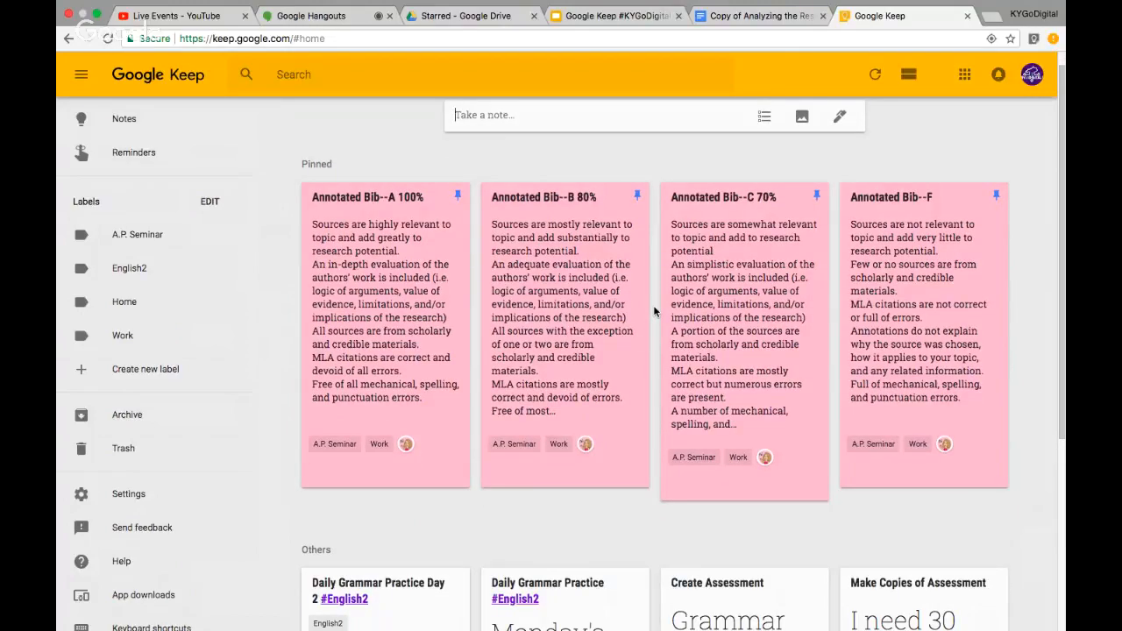
scroll(653, 312, "down", 3)
scroll(653, 311, "up", 1)
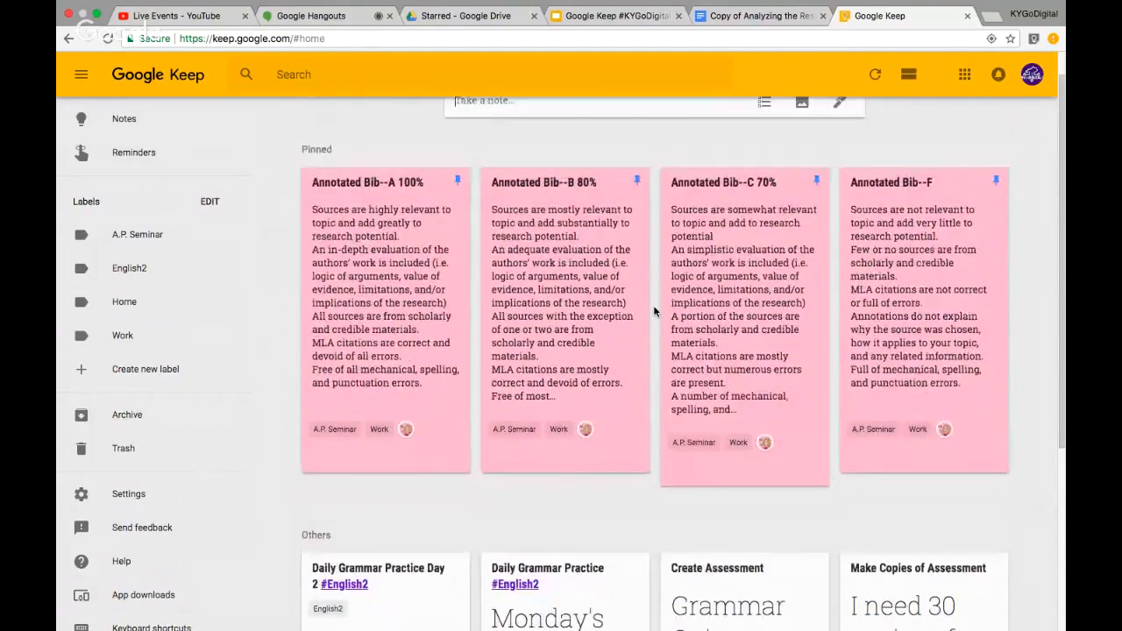
scroll(653, 311, "down", 5)
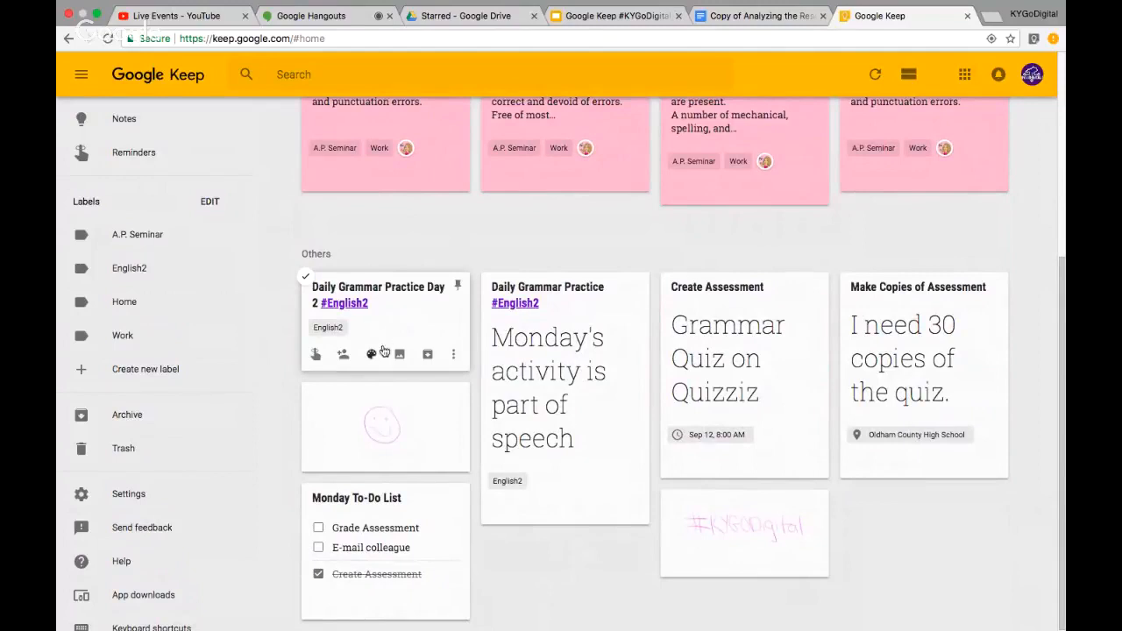
mouse_move(371, 356)
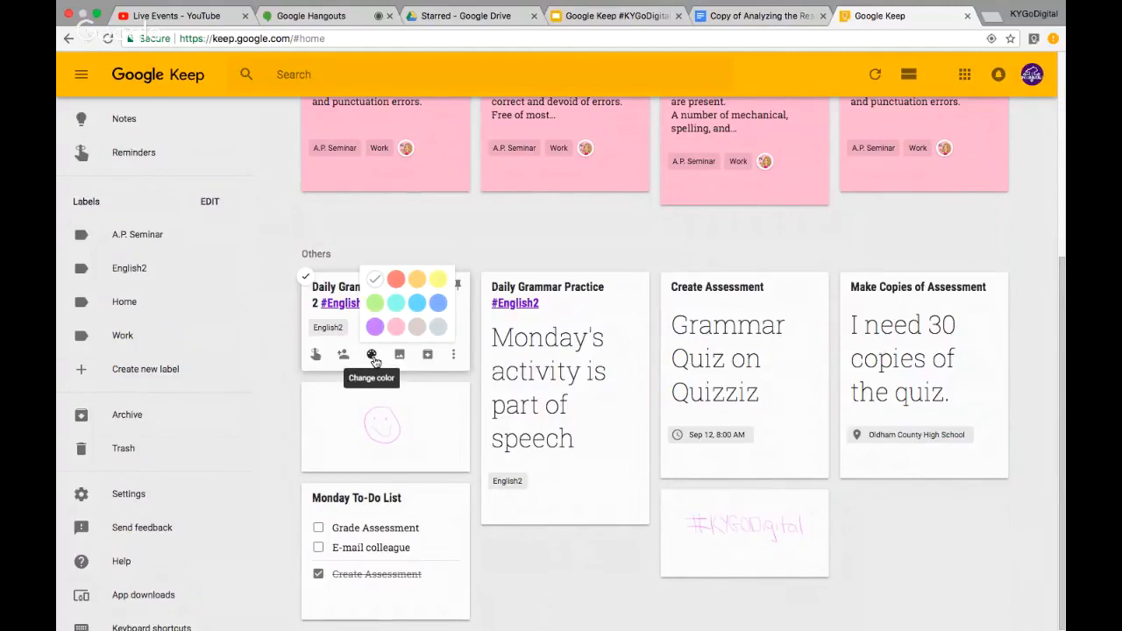
left_click(440, 328)
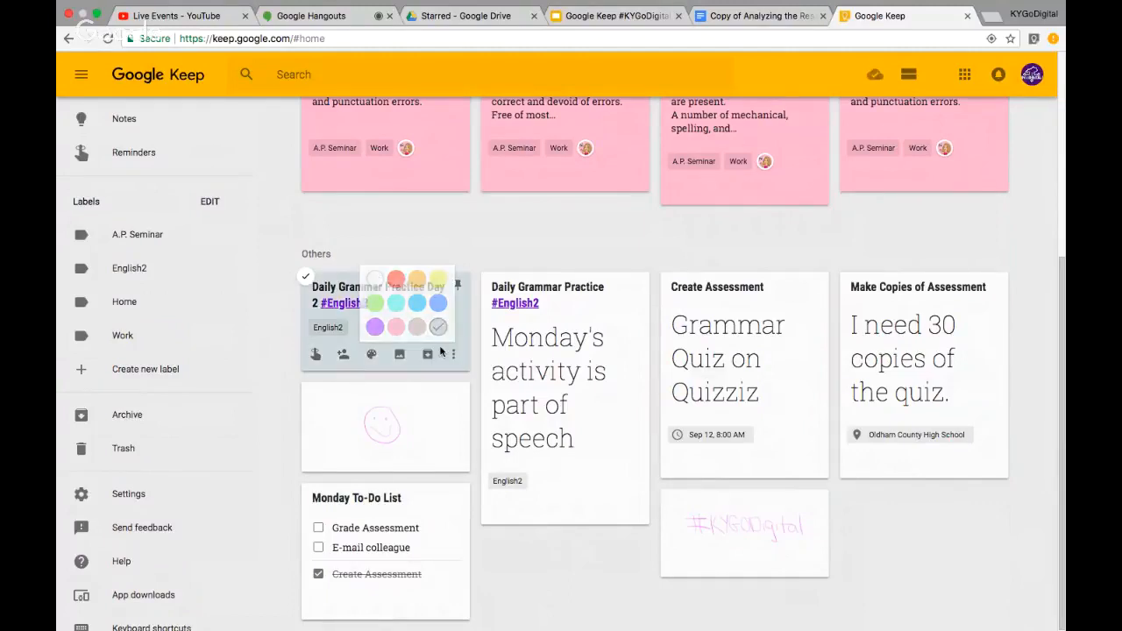
mouse_move(551, 508)
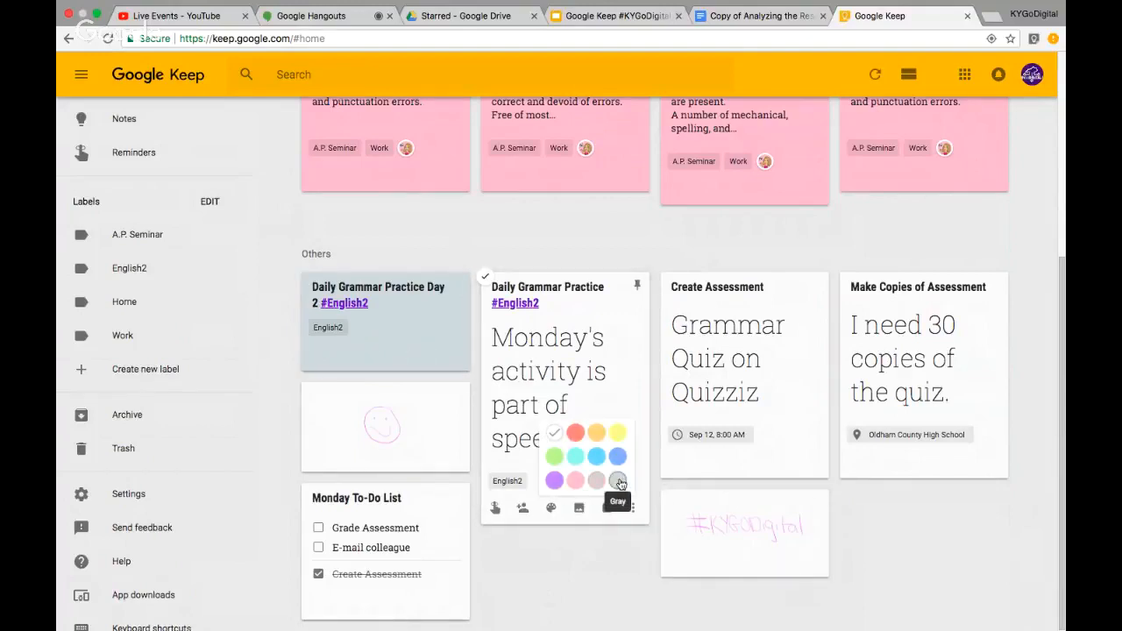
left_click(617, 481)
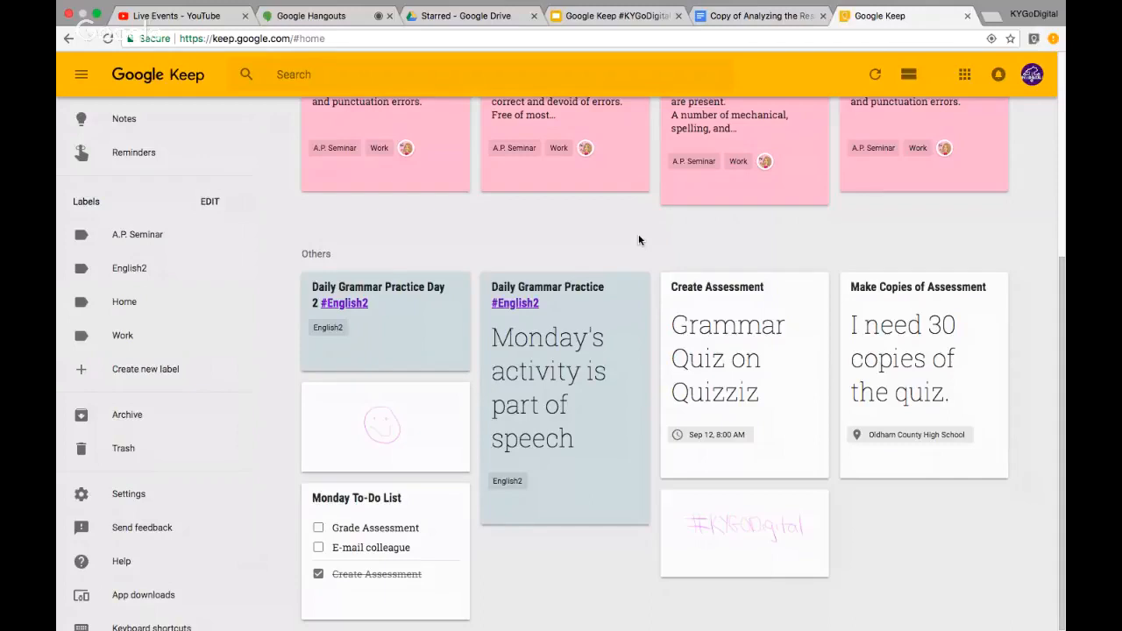
Show slide 6 on labels, hashtags and color coding in the deck, then return to Keep
left_click(623, 24)
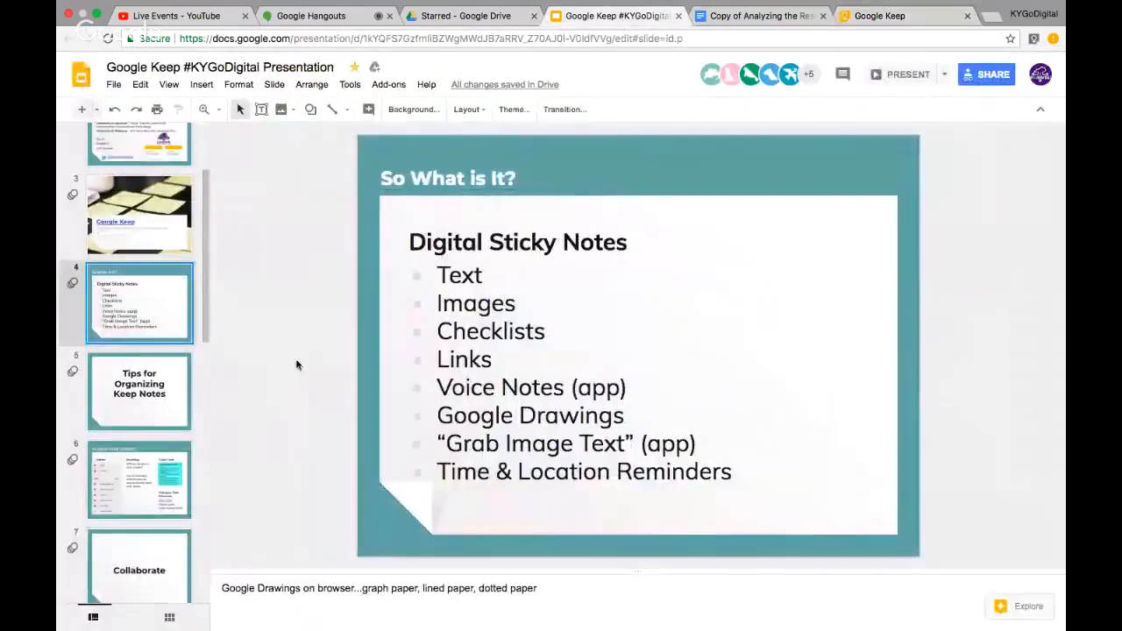
left_click(128, 488)
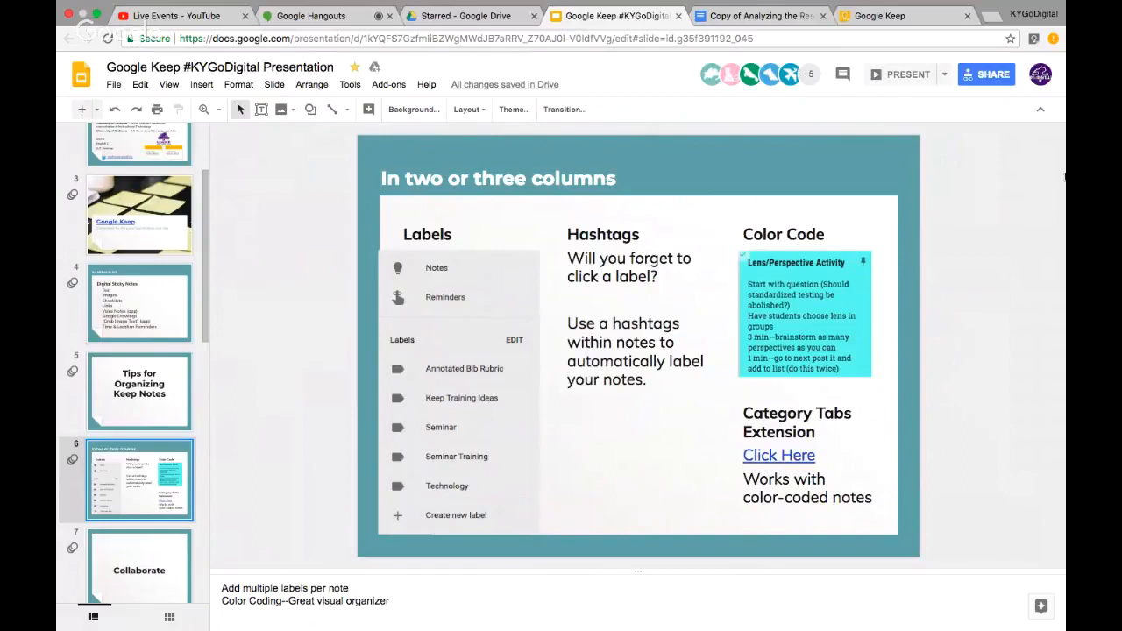
left_click(912, 18)
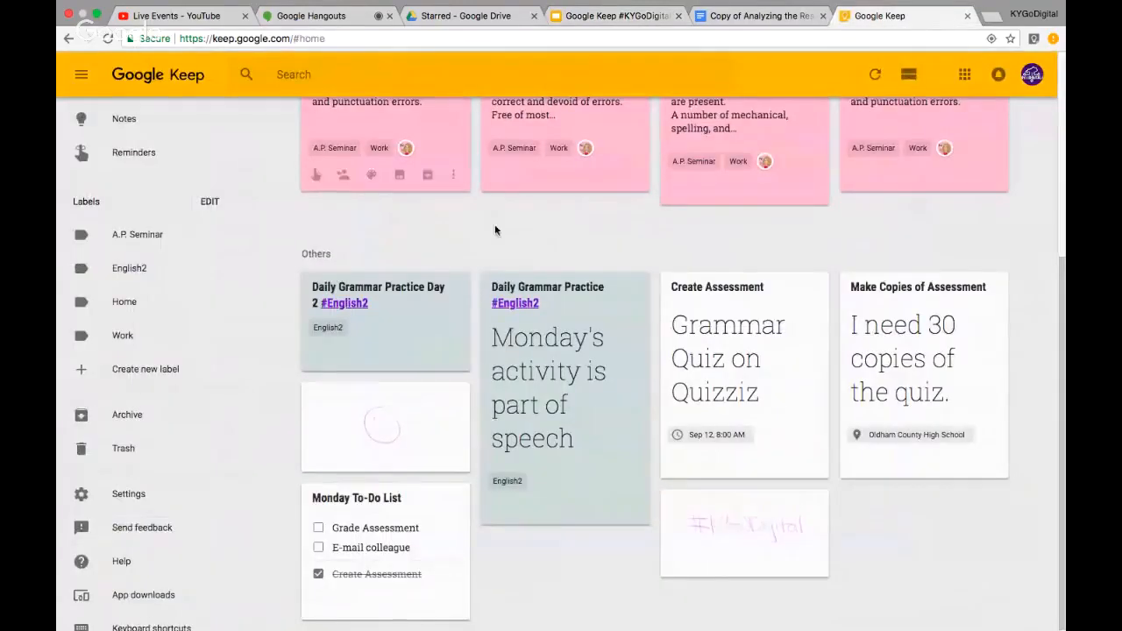
scroll(494, 231, "up", 5)
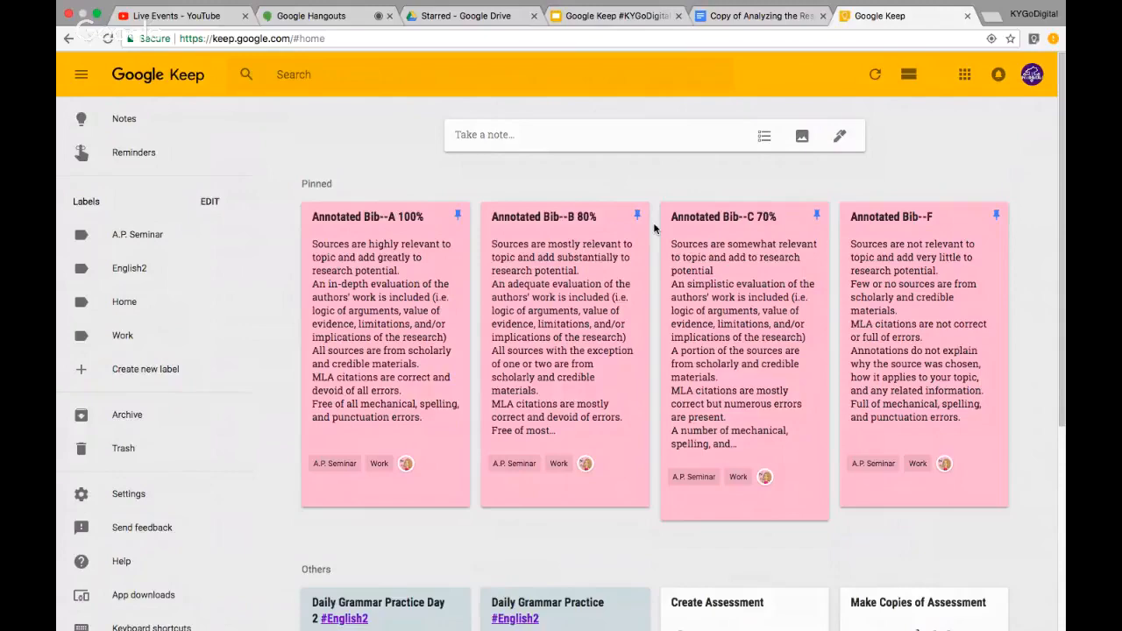
Advance the presentation to slide 7, Collaborate, then return to the Keep notes
left_click(585, 32)
scroll(139, 473, "down", 5)
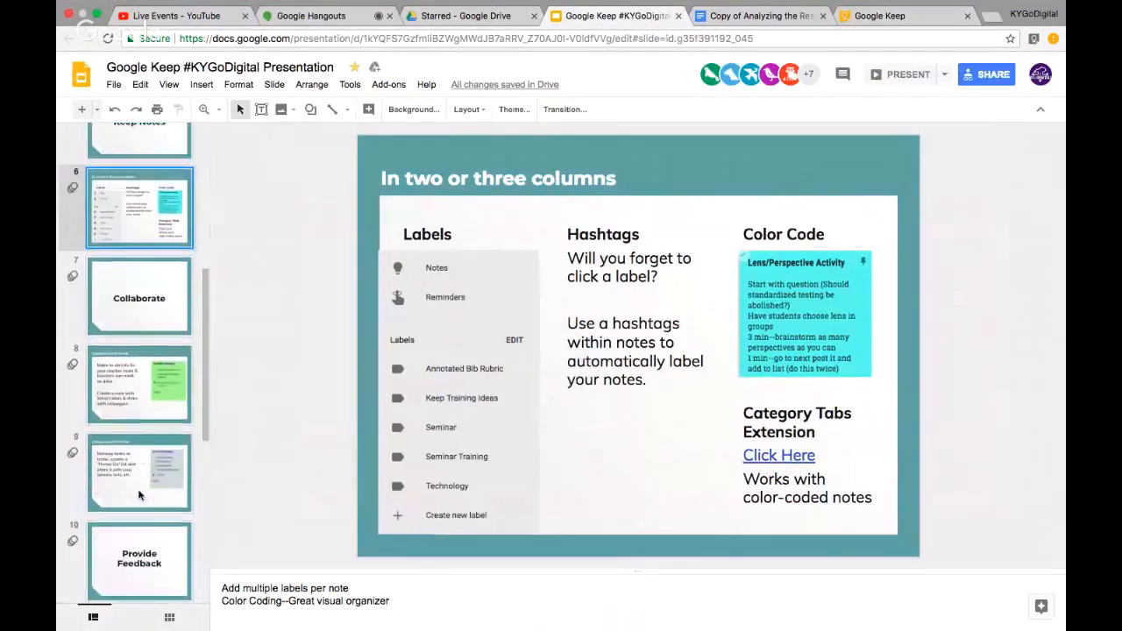
left_click(131, 321)
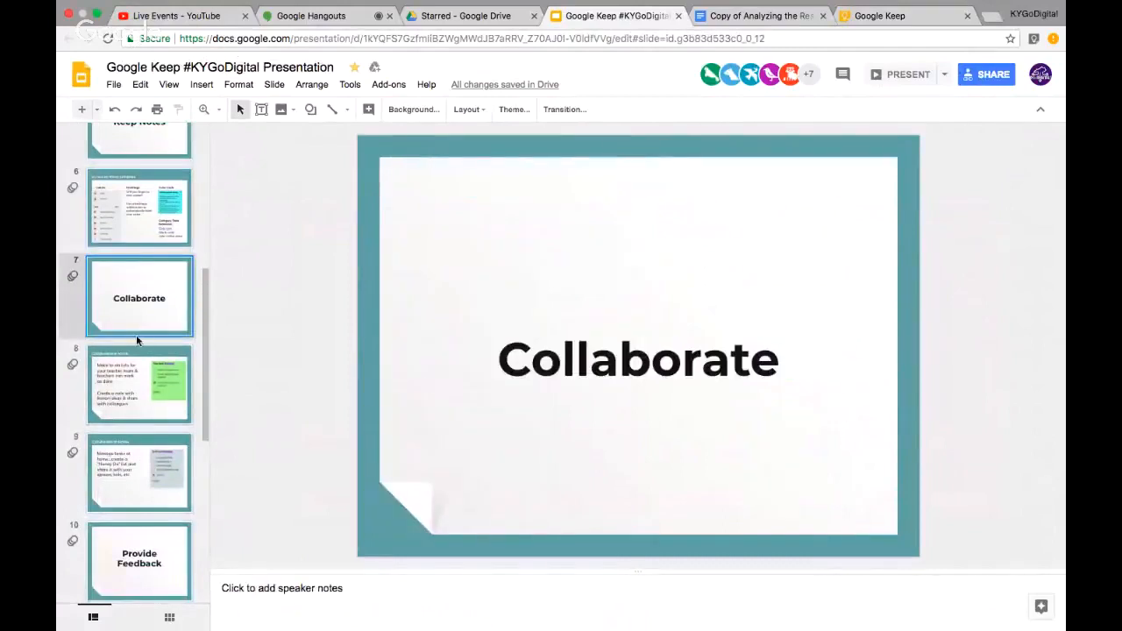
scroll(138, 342, "down", 3)
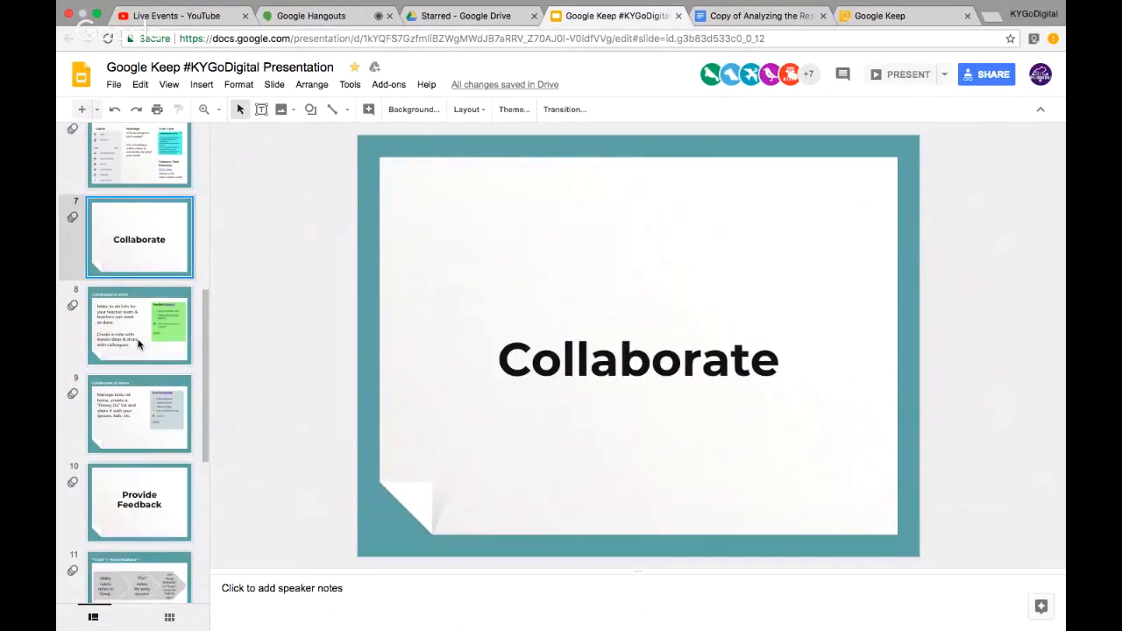
left_click(890, 31)
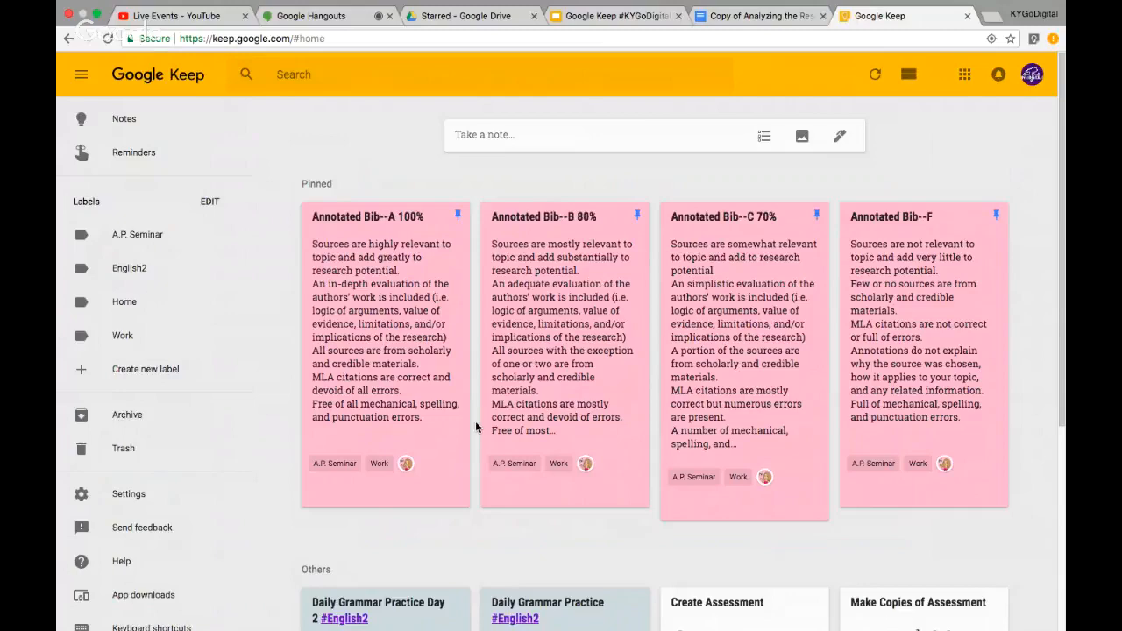
Start an 'English 2 Teacher Team' checklist with first item 'Create formative assessment for thesis writing'
left_click(482, 136)
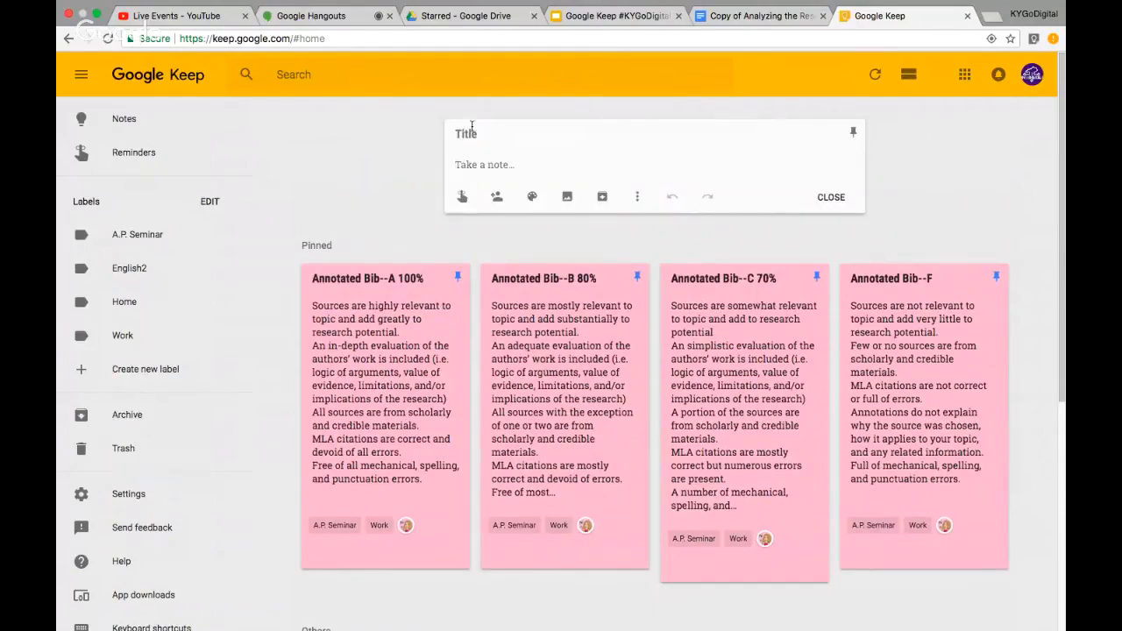
type("English 2 Teacher Team")
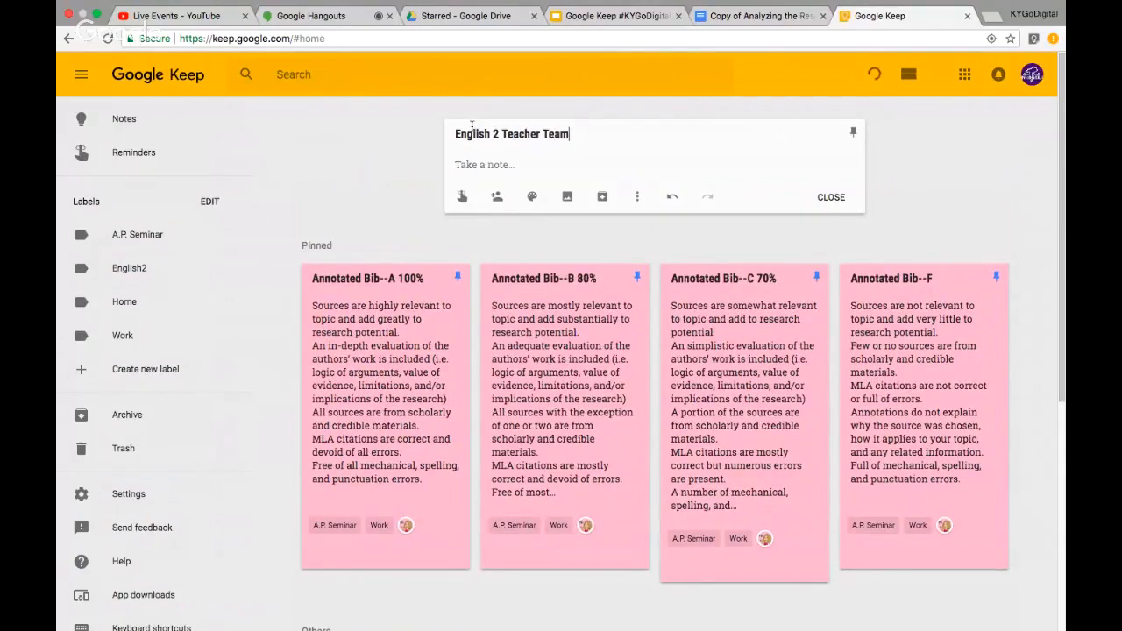
left_click(638, 197)
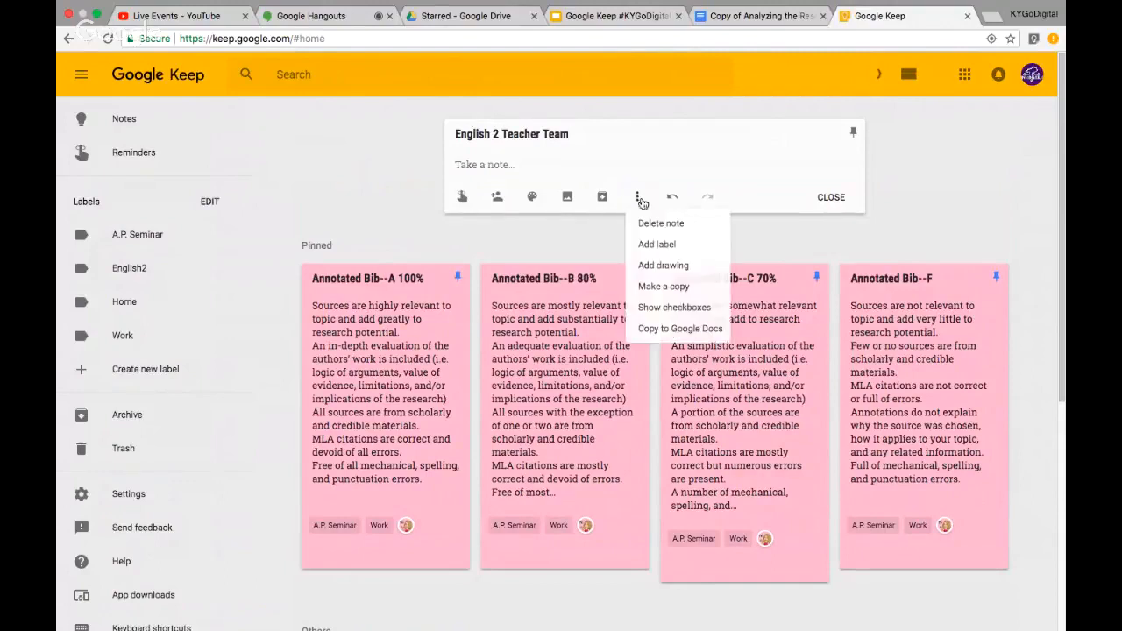
left_click(679, 306)
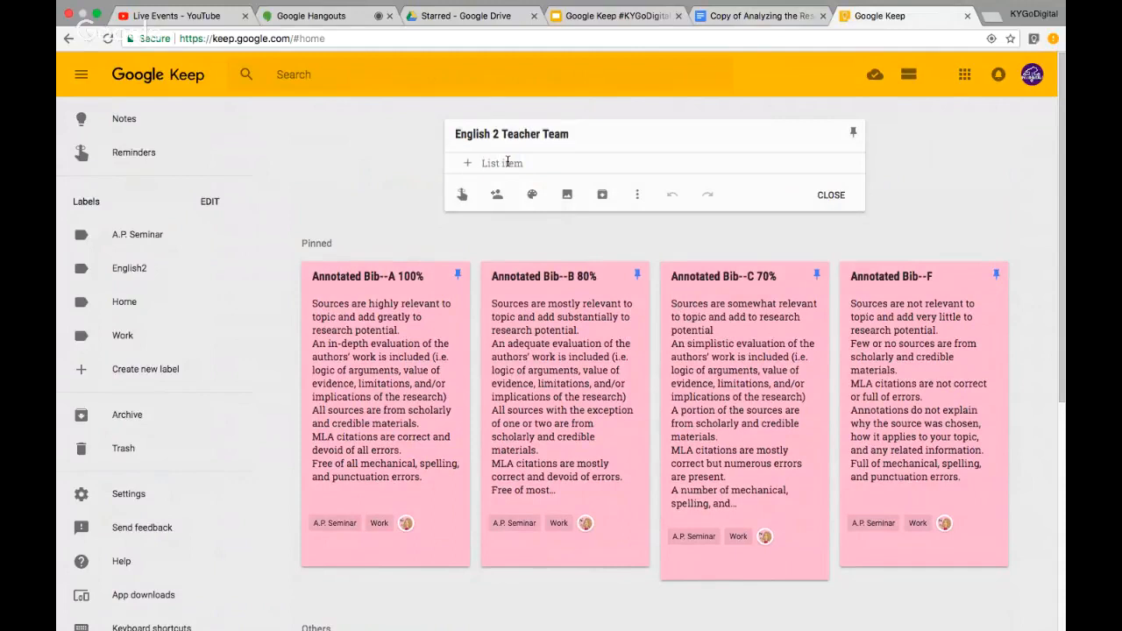
type("Cr")
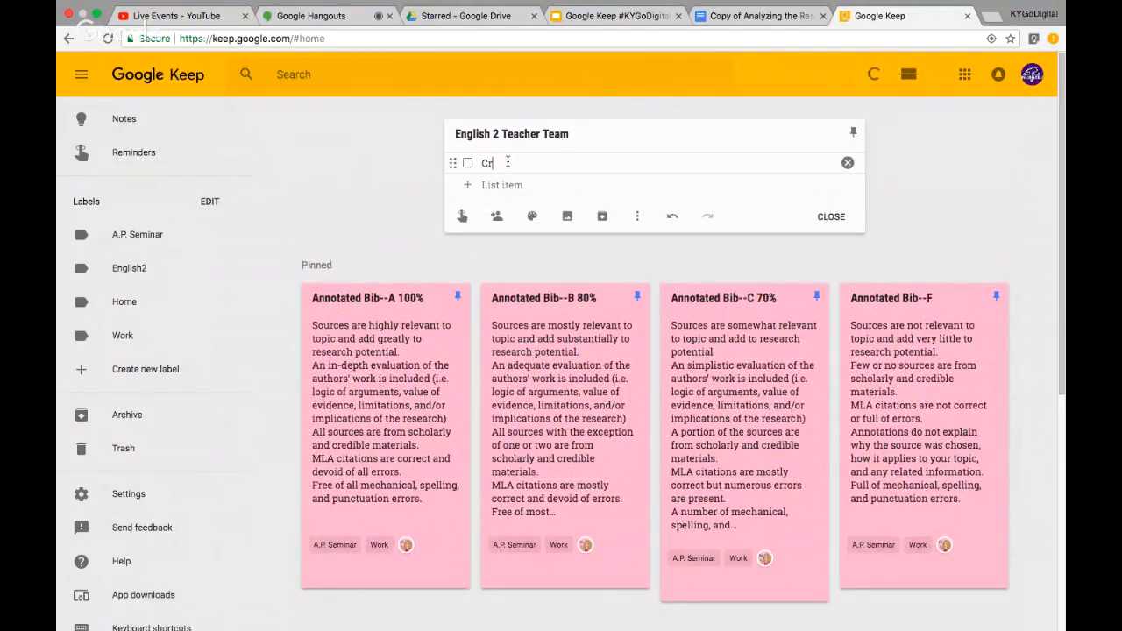
type("eate formative assessm")
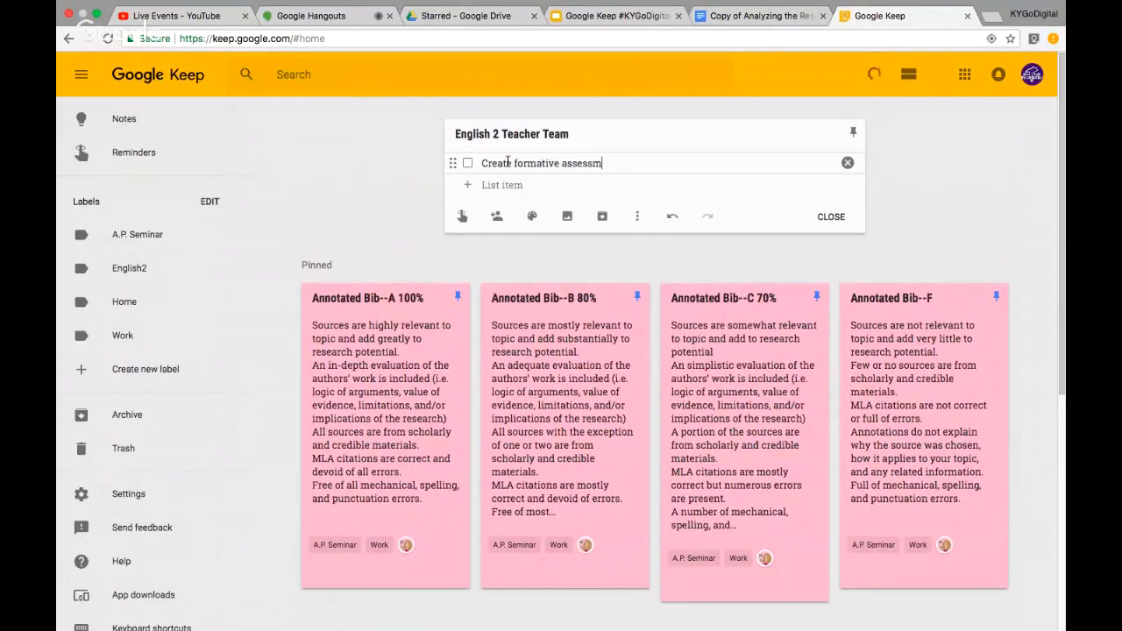
type("ent for thesis writing")
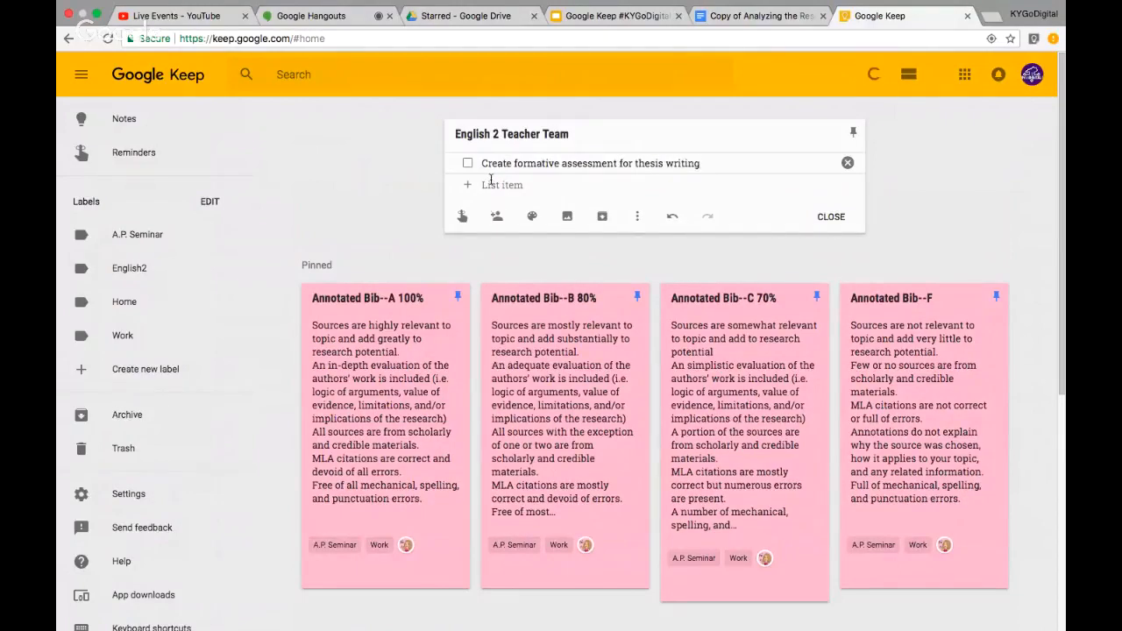
Add checklist items 'Analyze data from assessment' and 'Decide on next instructional steps'
left_click(496, 185)
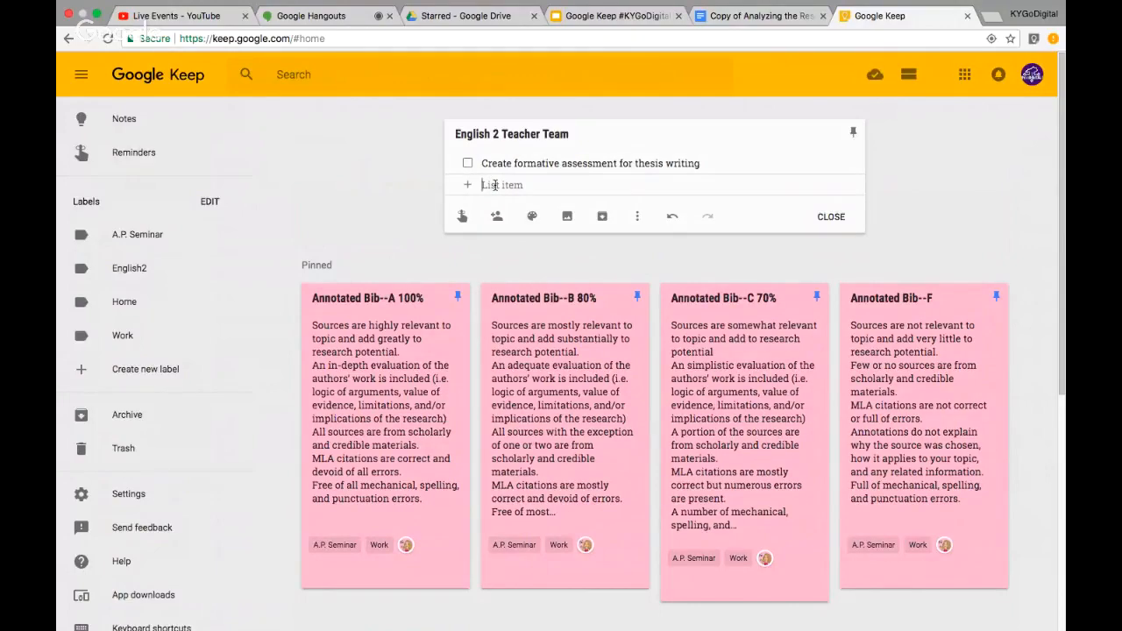
type("Analyze da")
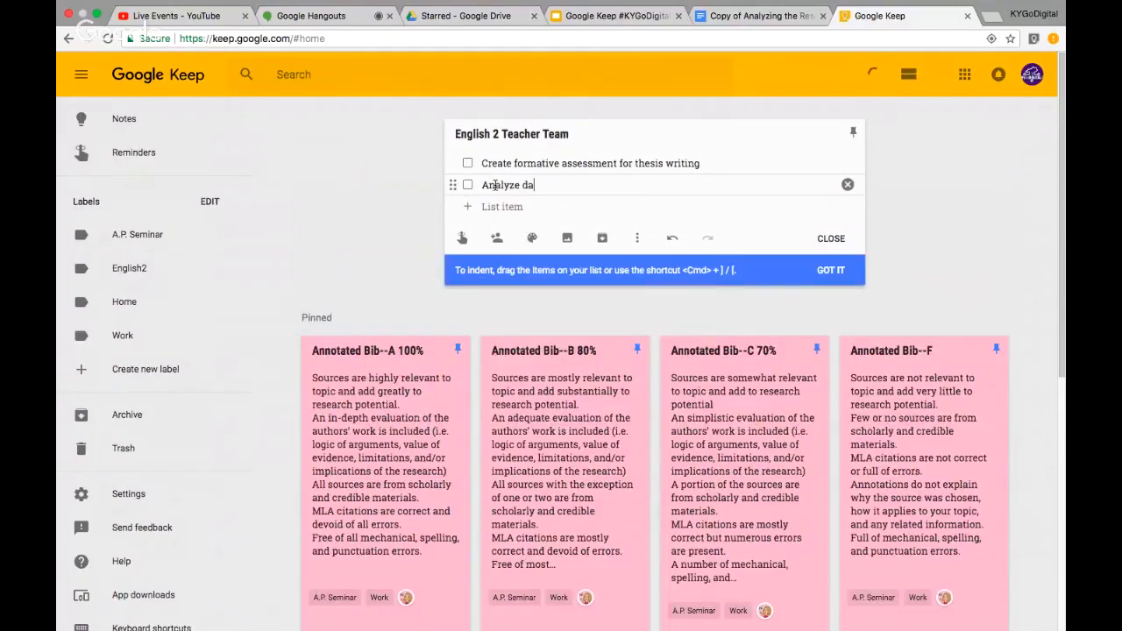
type("ta from assessment")
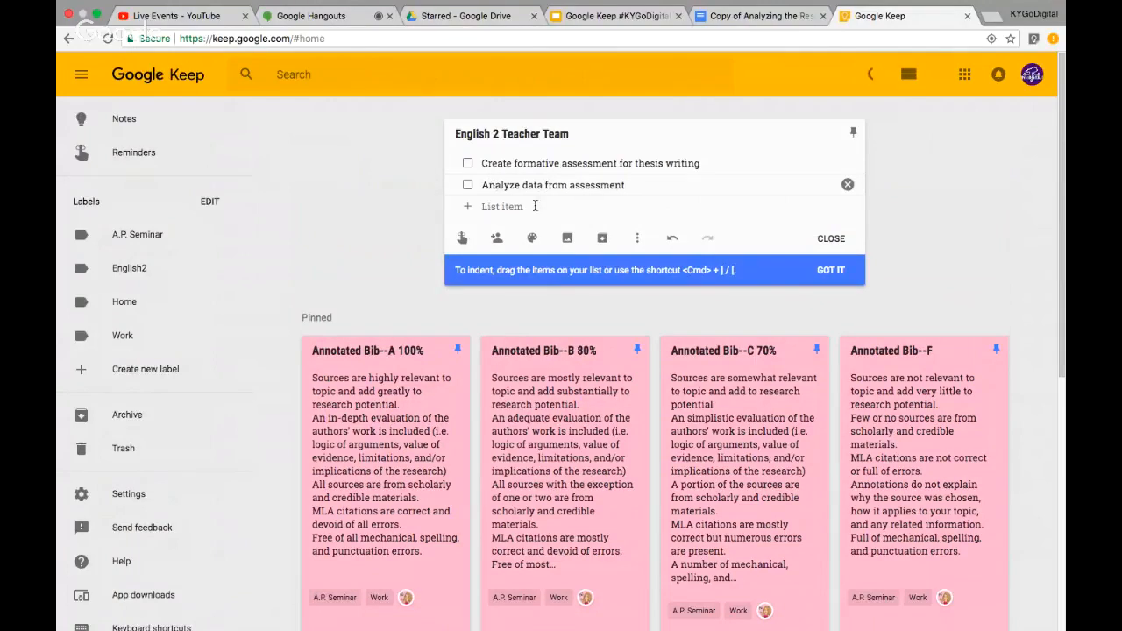
left_click(514, 206)
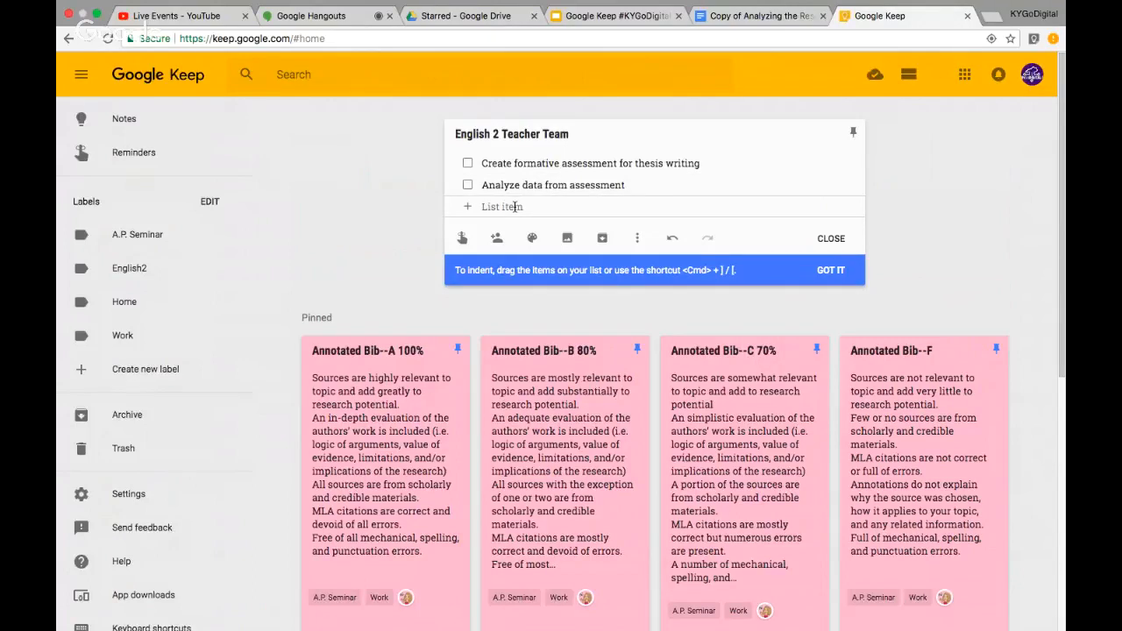
type("Decide")
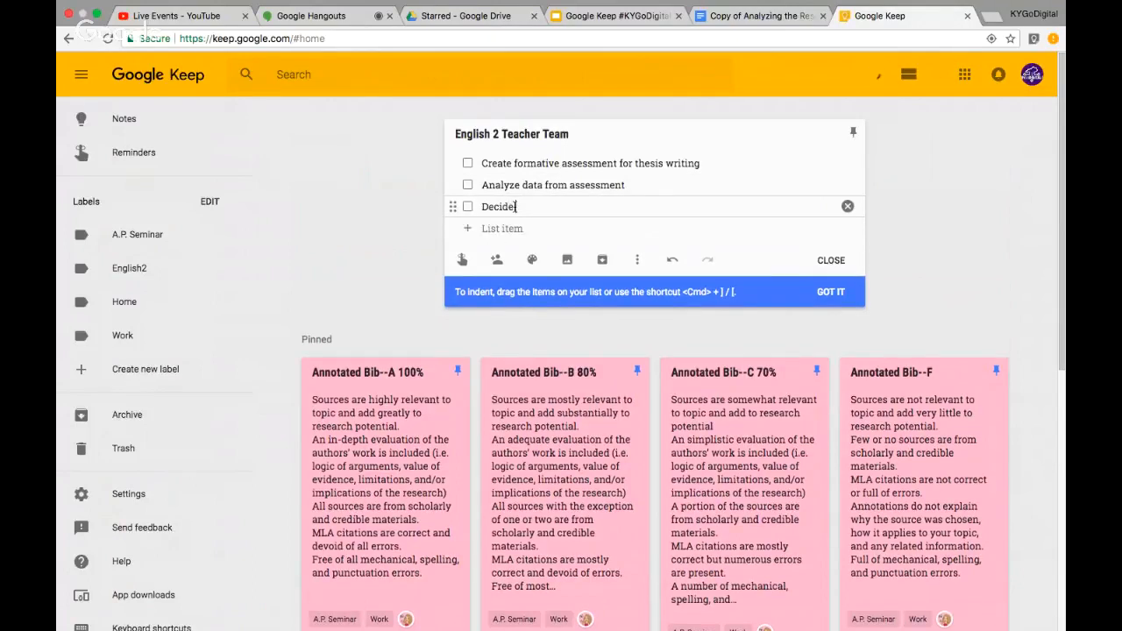
type(" on next instructional steps")
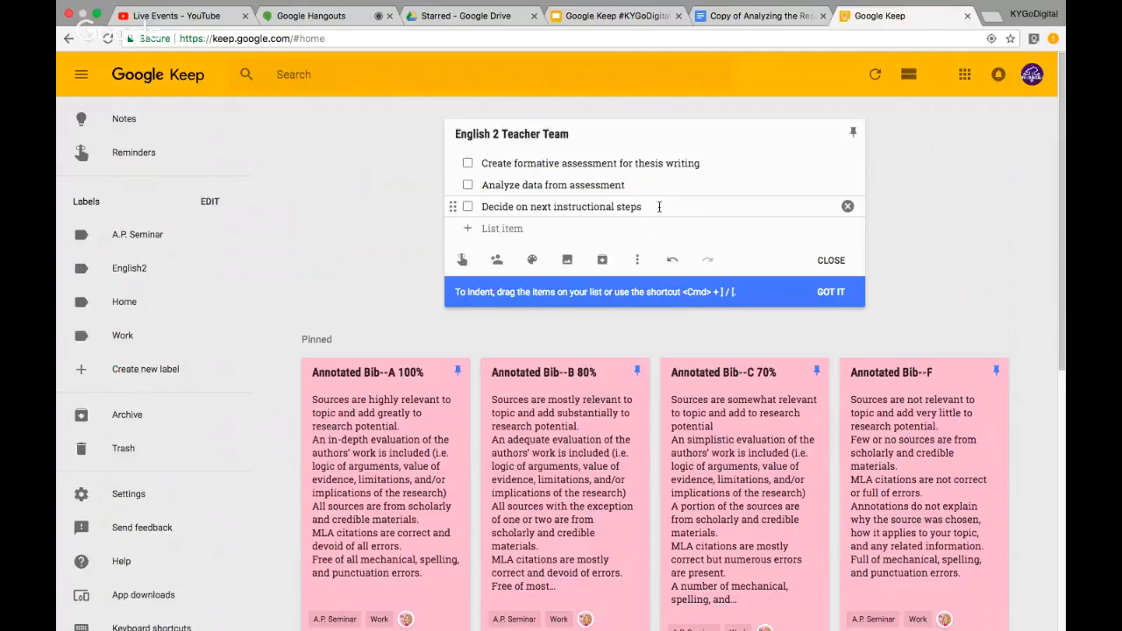
Add a colleague as collaborator on the note by entering their e-mail address
left_click(499, 263)
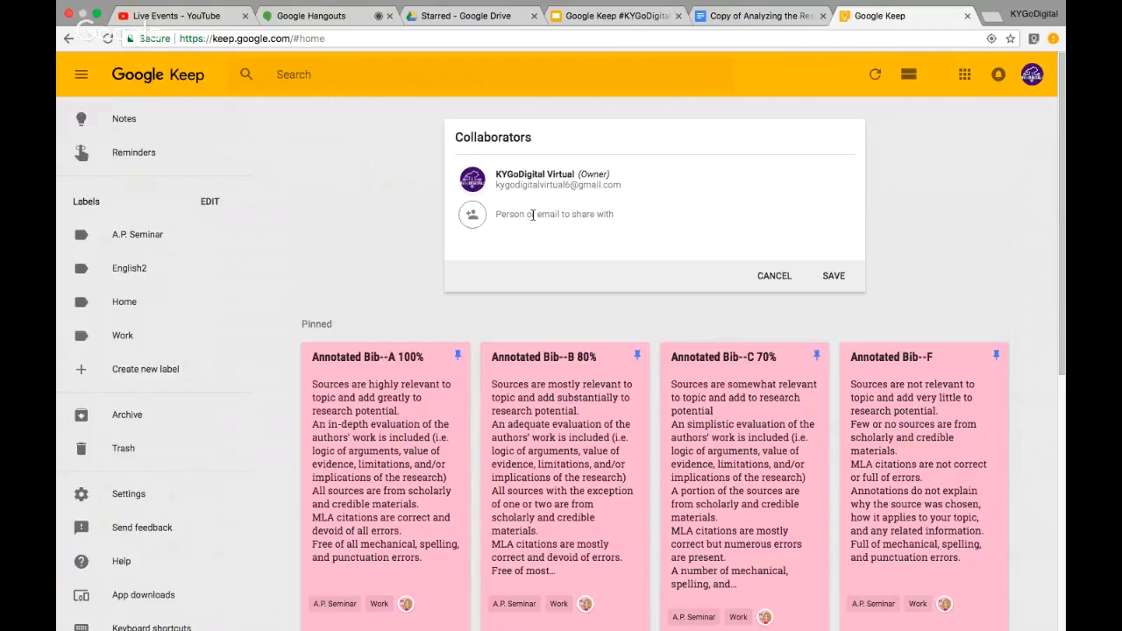
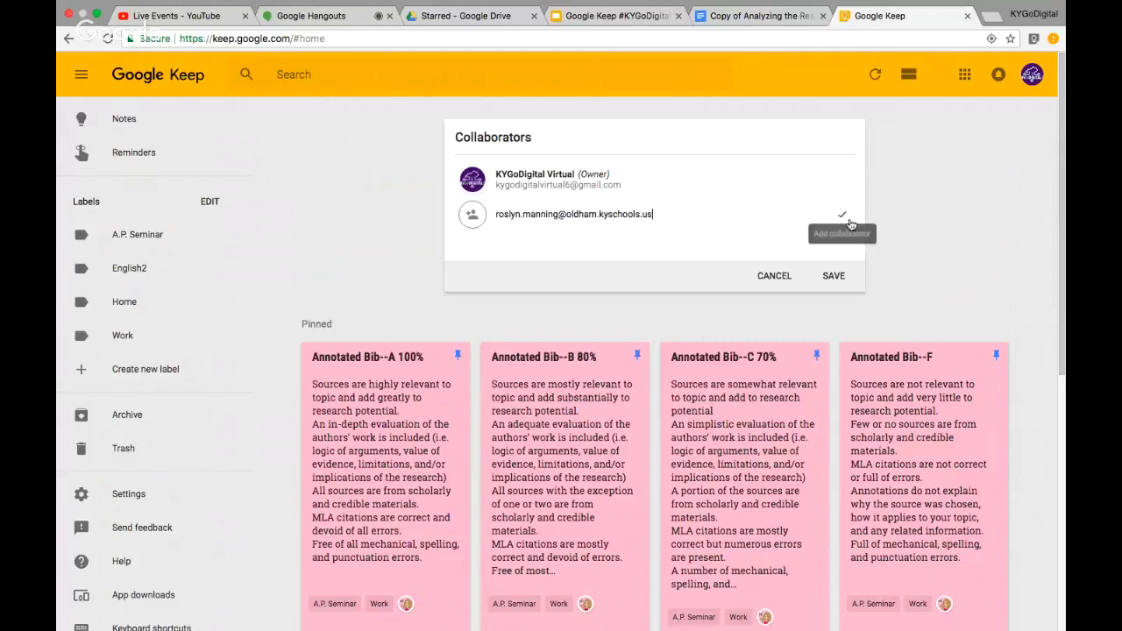
left_click(833, 275)
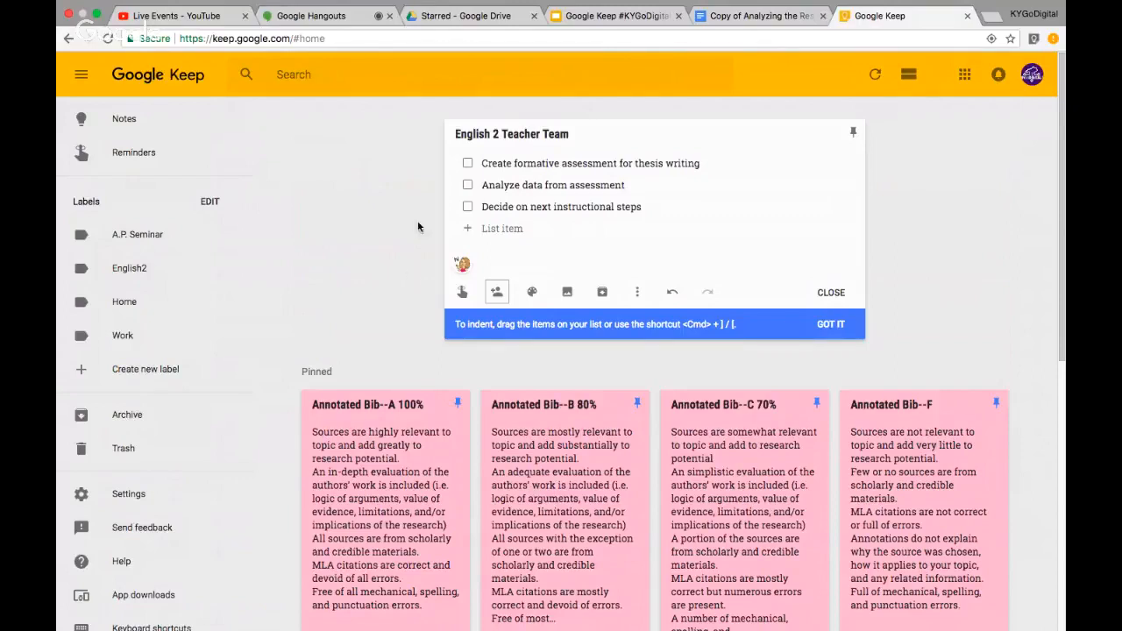
Check off 'Create formative assessment for thesis writing' and close the English 2 Teacher Team note
left_click(468, 165)
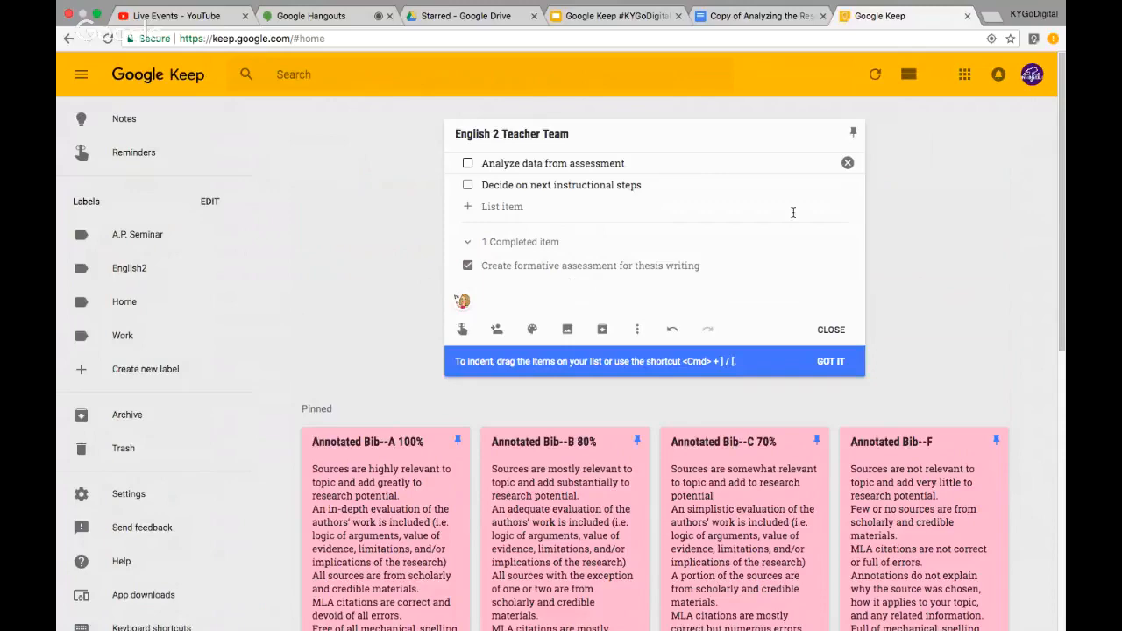
left_click(831, 331)
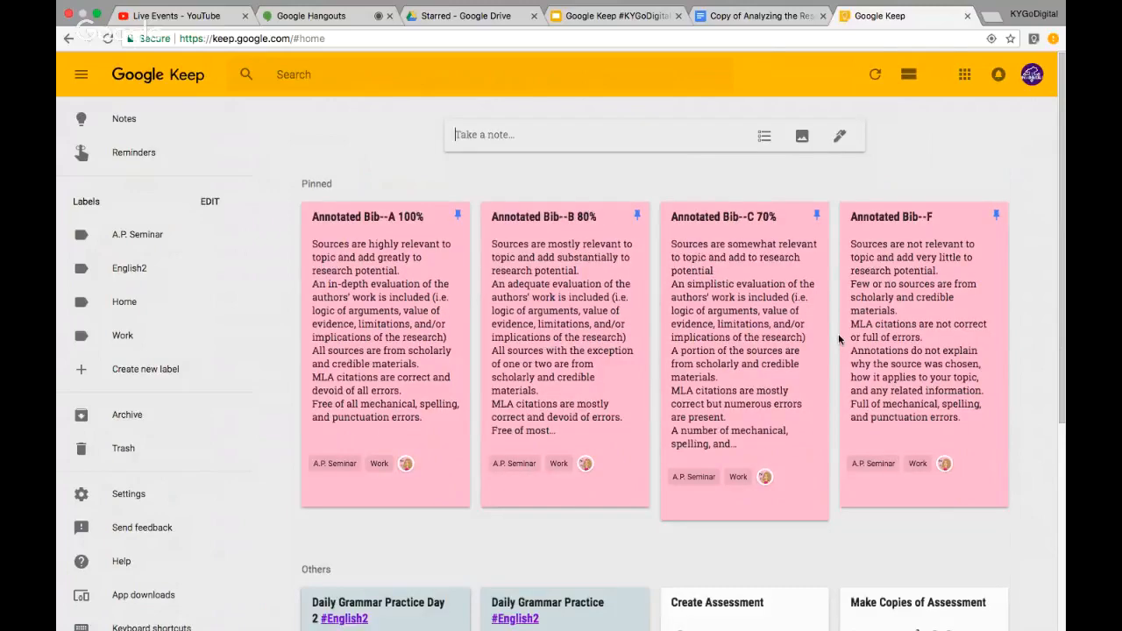
scroll(653, 303, "down", 3)
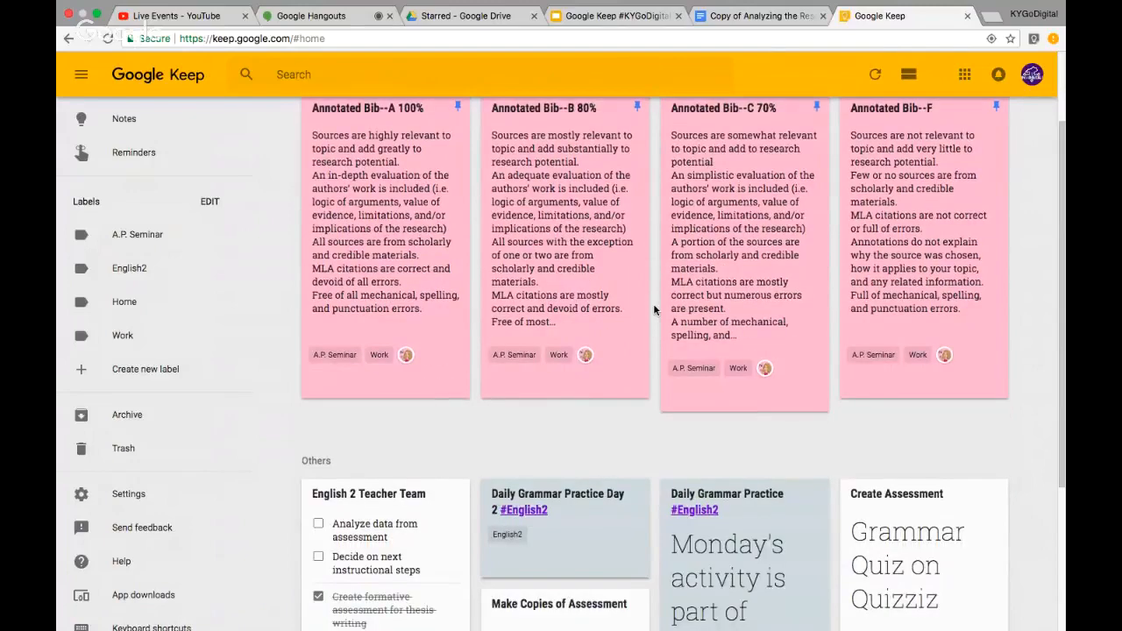
scroll(653, 308, "up", 3)
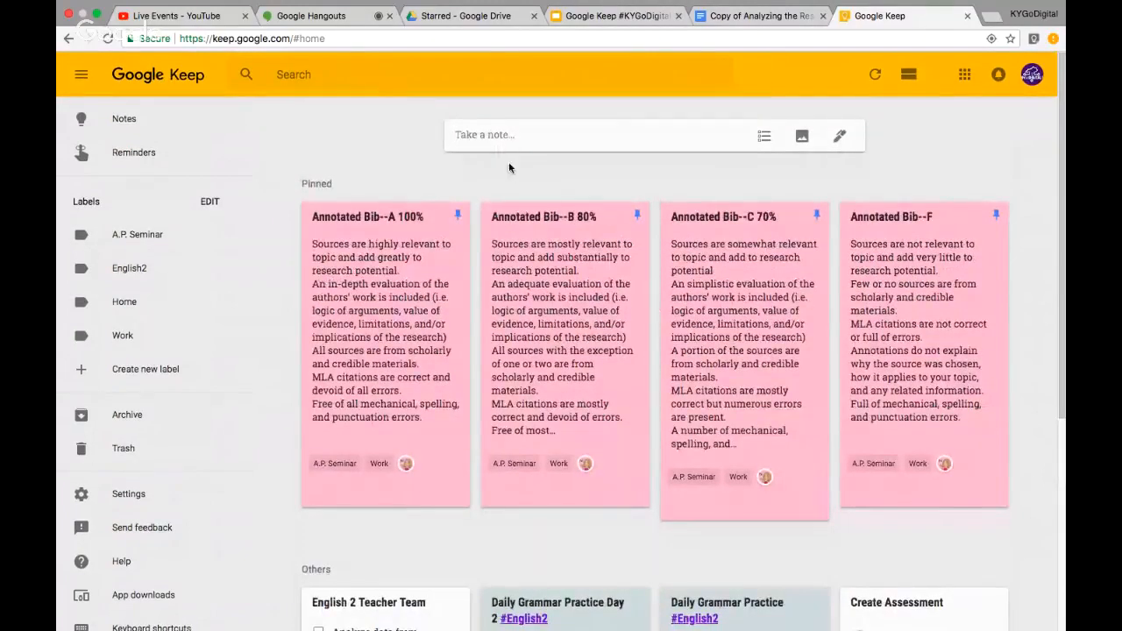
left_click(497, 135)
left_click(614, 15)
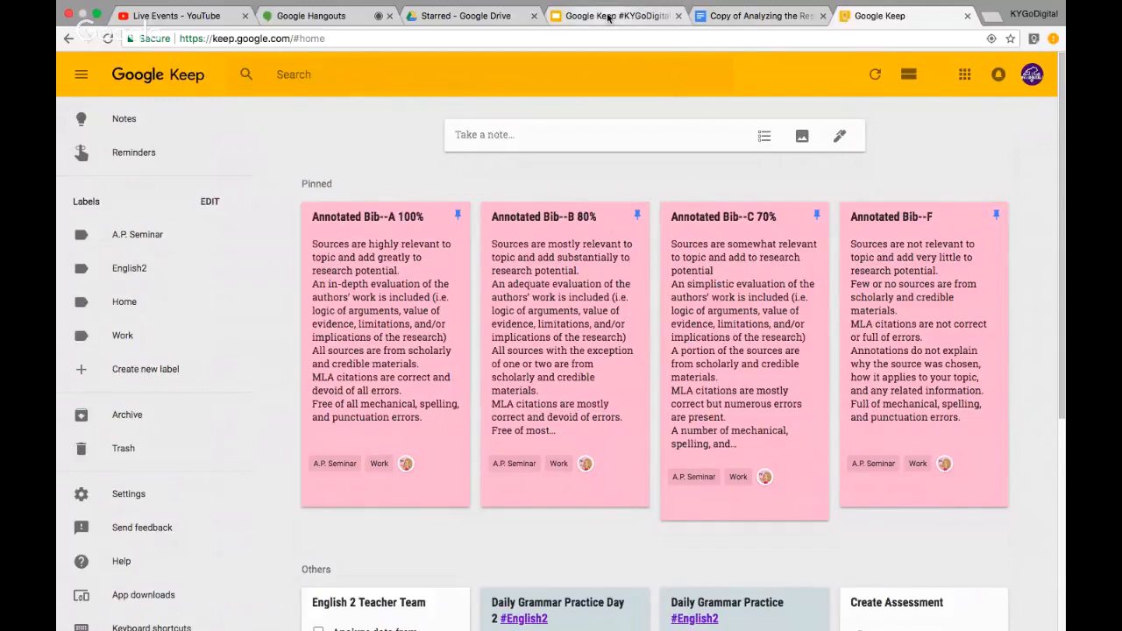
Advance the presentation past Collaborate at Home to slide 10, Provide Feedback, then return to Keep
scroll(138, 442, "down", 2)
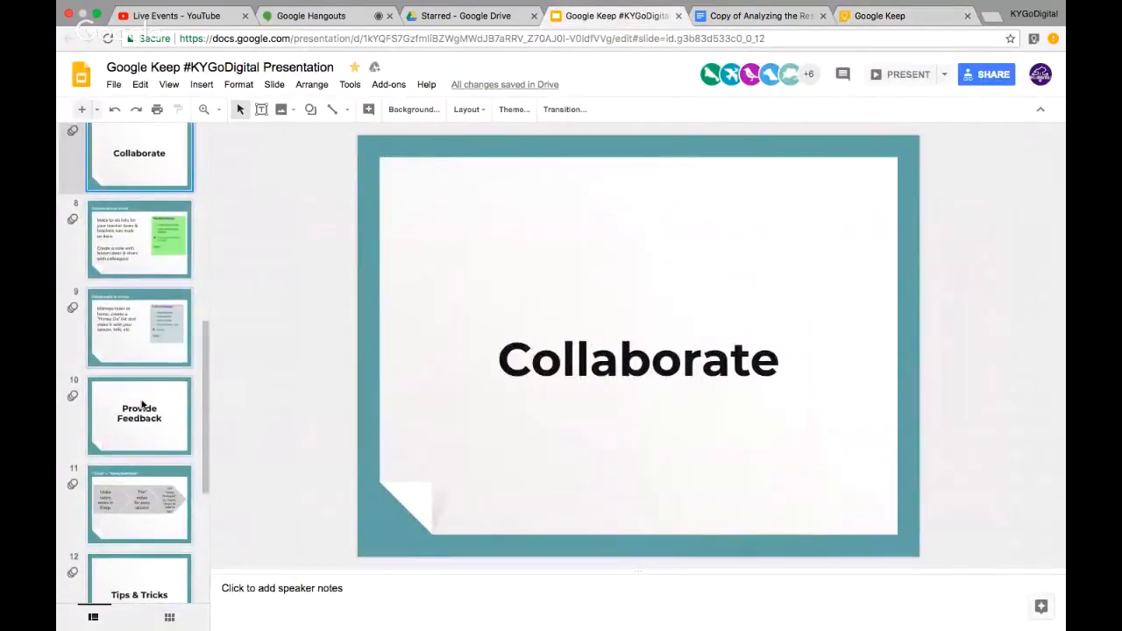
left_click(140, 359)
left_click(143, 399)
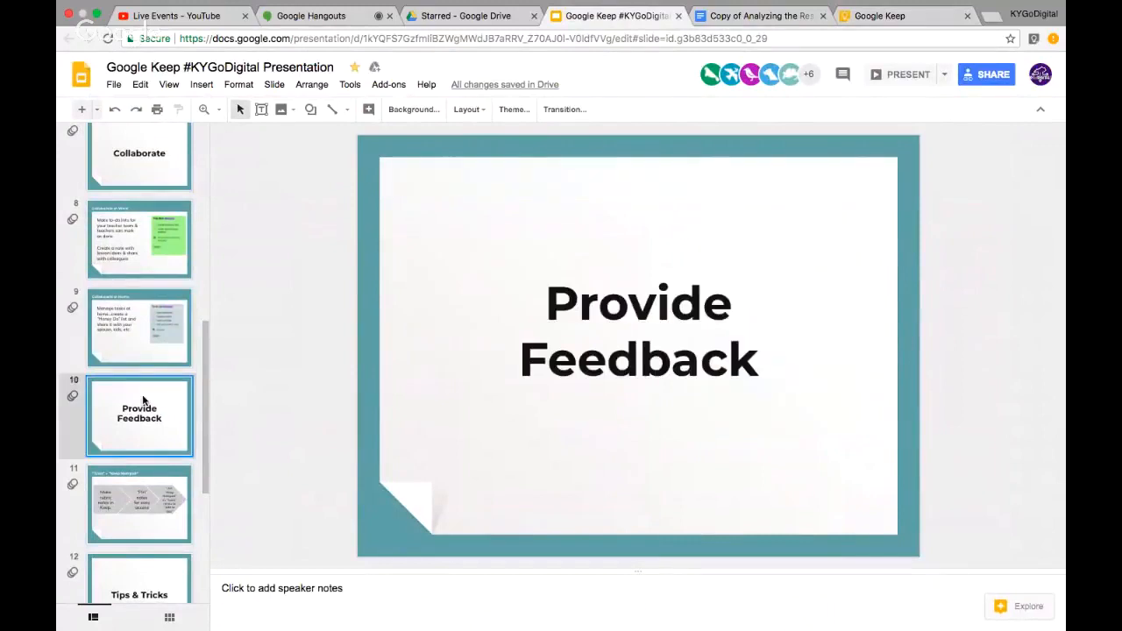
scroll(152, 417, "down", 2)
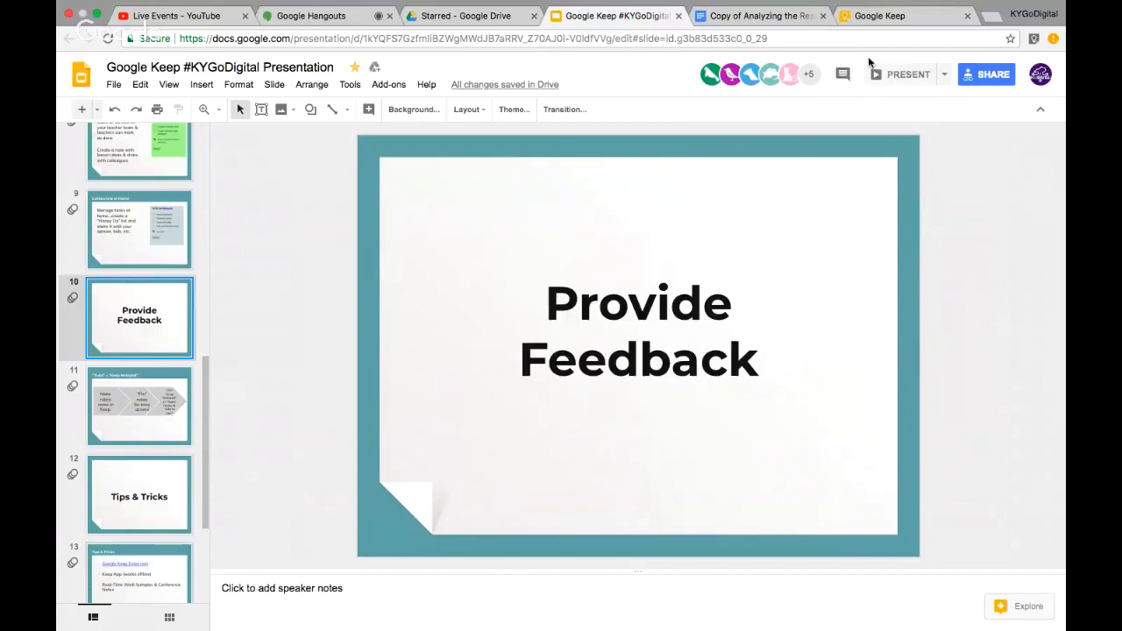
left_click(898, 17)
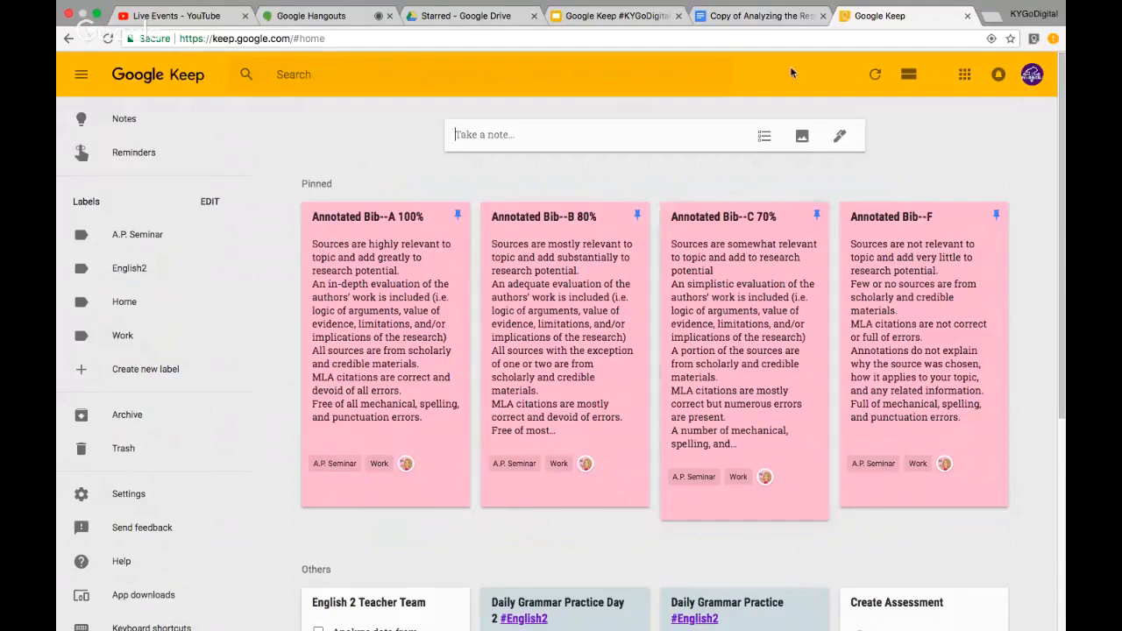
Put the cursor in the research organizer's MLA citation instructions and open Tools > Keep notepad
left_click(746, 17)
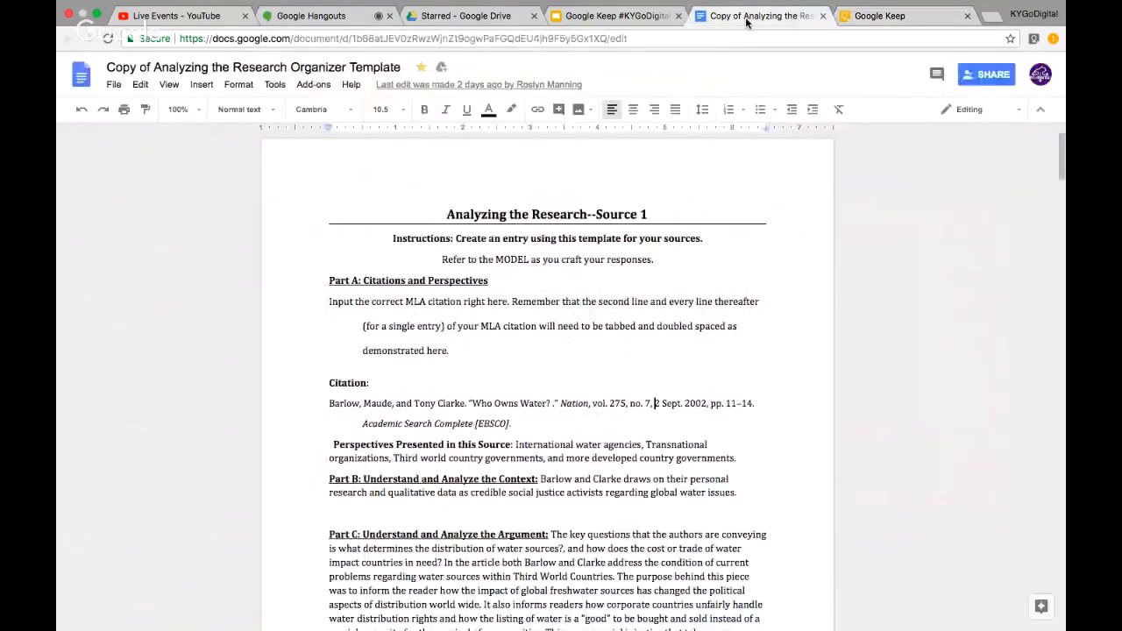
left_click(507, 345)
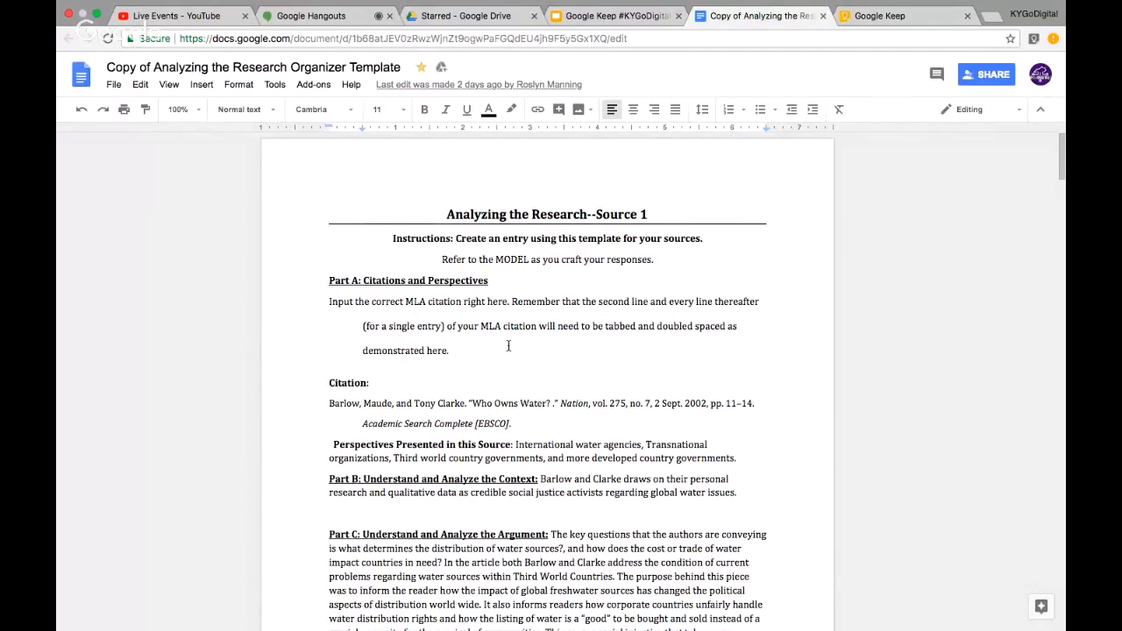
left_click(277, 85)
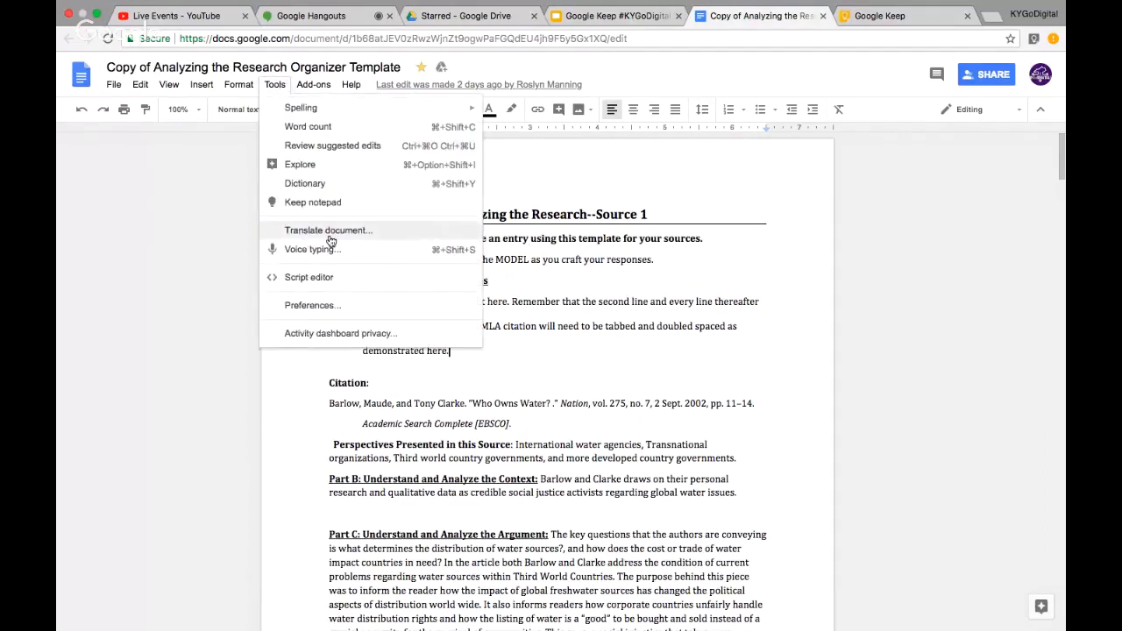
left_click(311, 202)
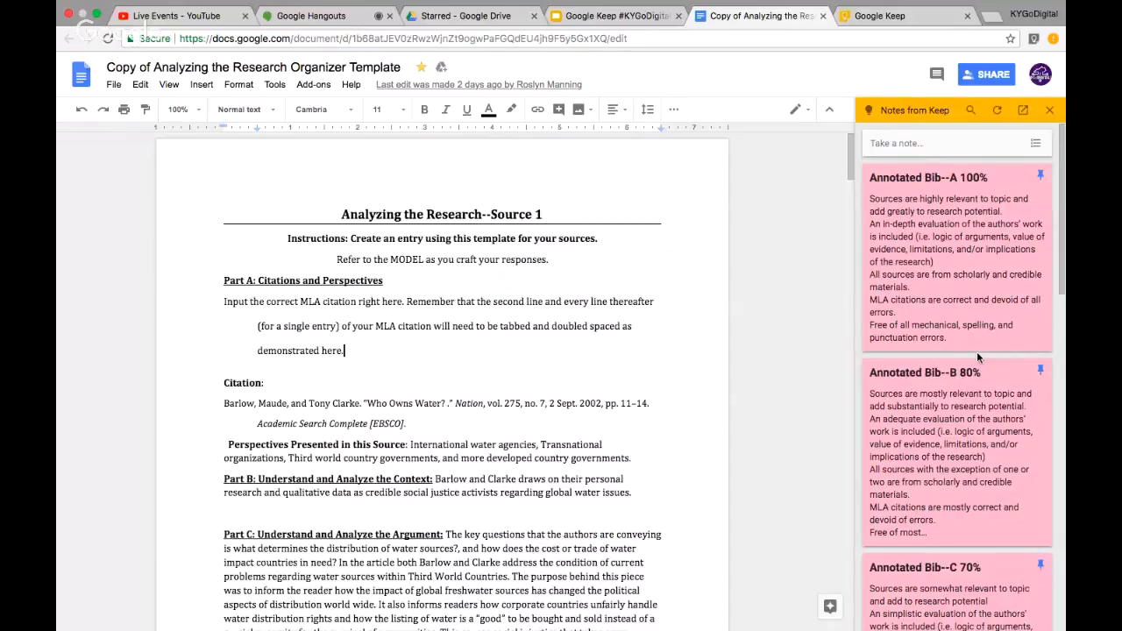
Add a document-linked Keep note titled 'Common Errors' with the text 'Incorrect citations.'
left_click(889, 144)
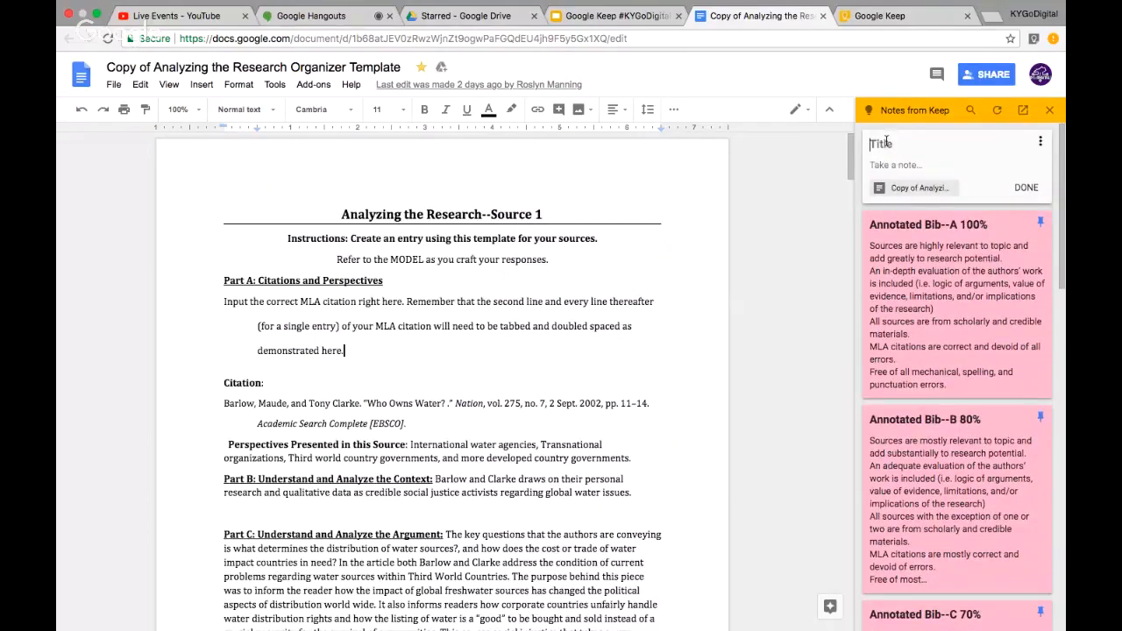
type("Common Errors")
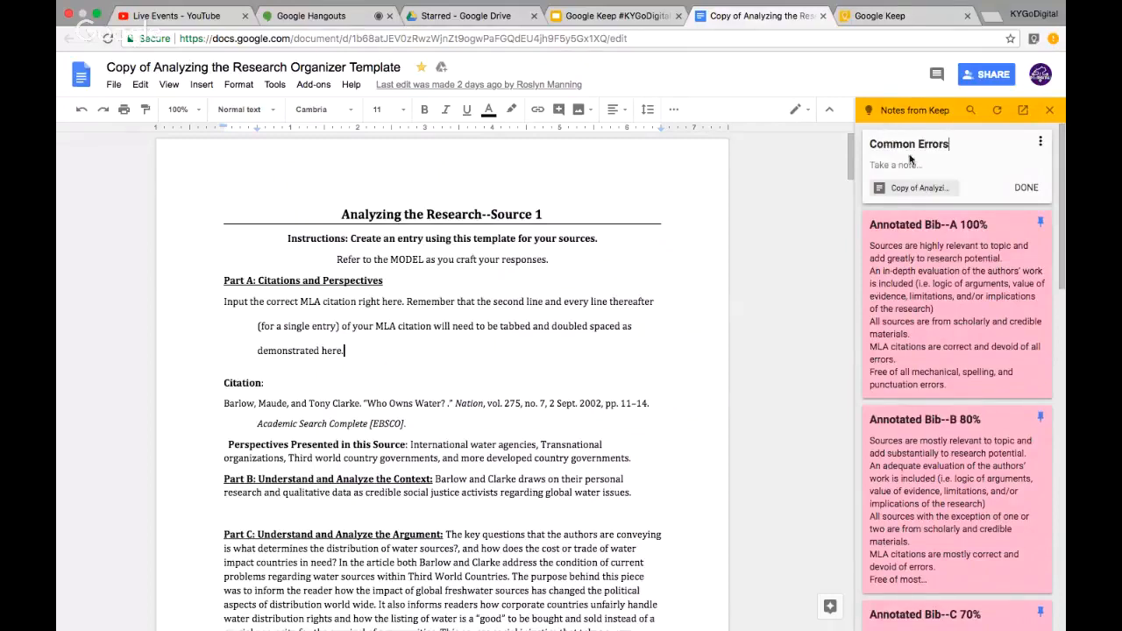
left_click(910, 166)
type("Incorrect citations.")
left_click(1025, 188)
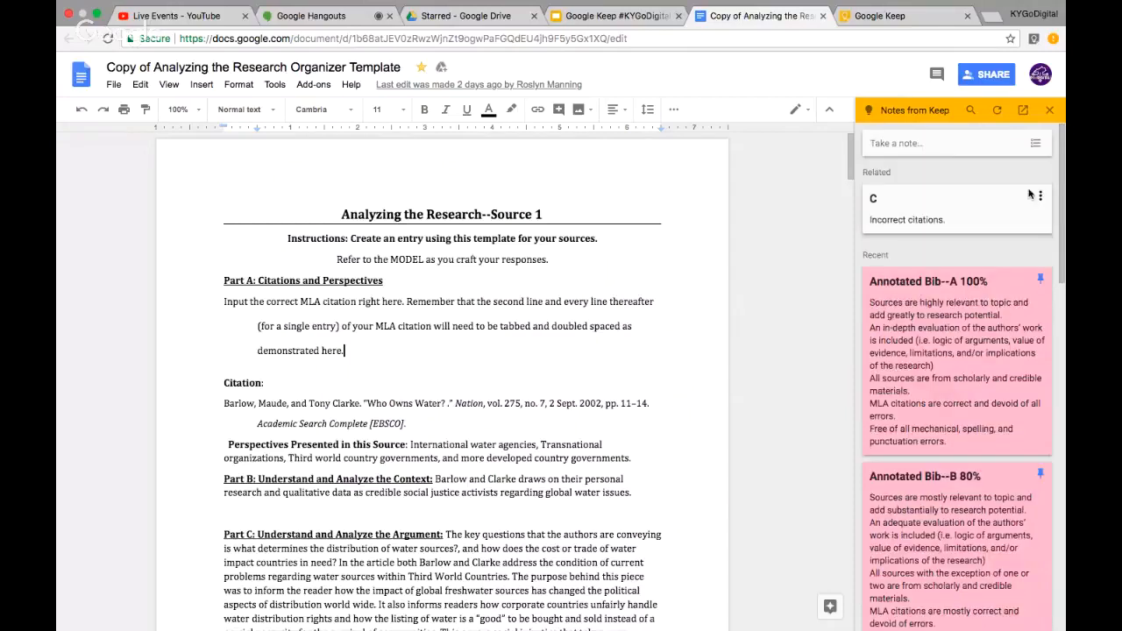
Correct the Common Errors note's title so it reads 'Common Errors'
left_click(883, 201)
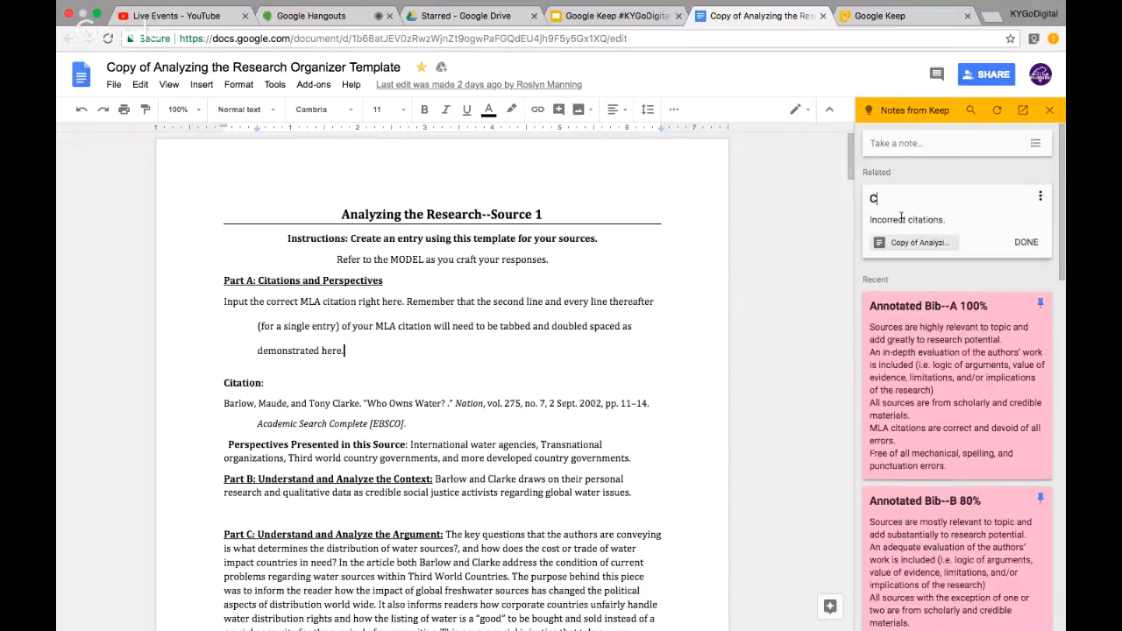
type("ommon Errors")
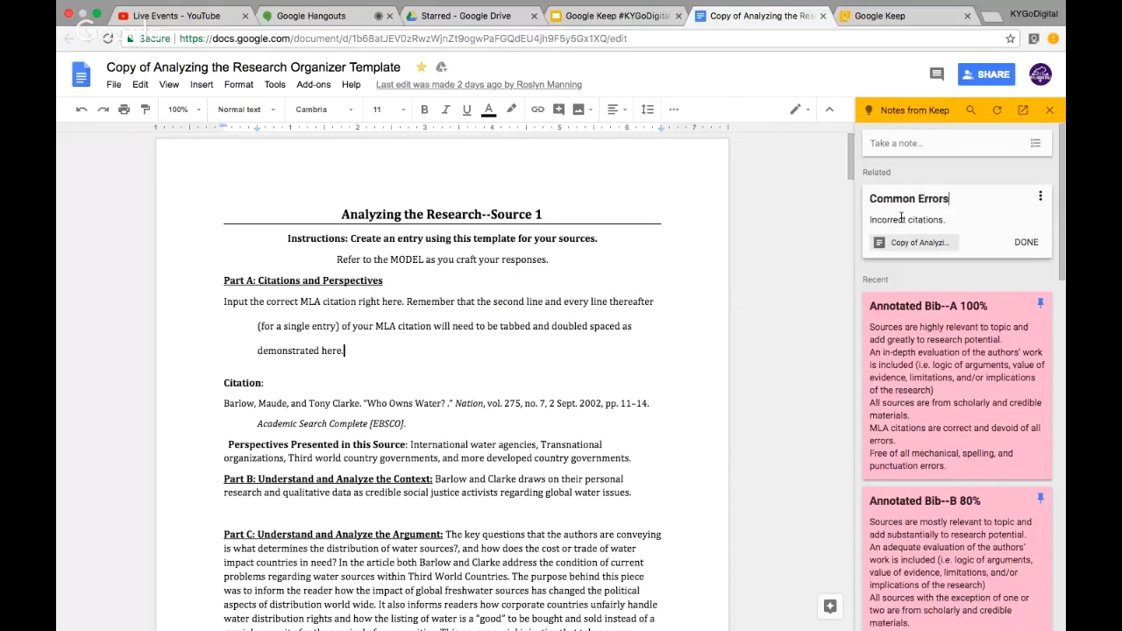
left_click(1026, 243)
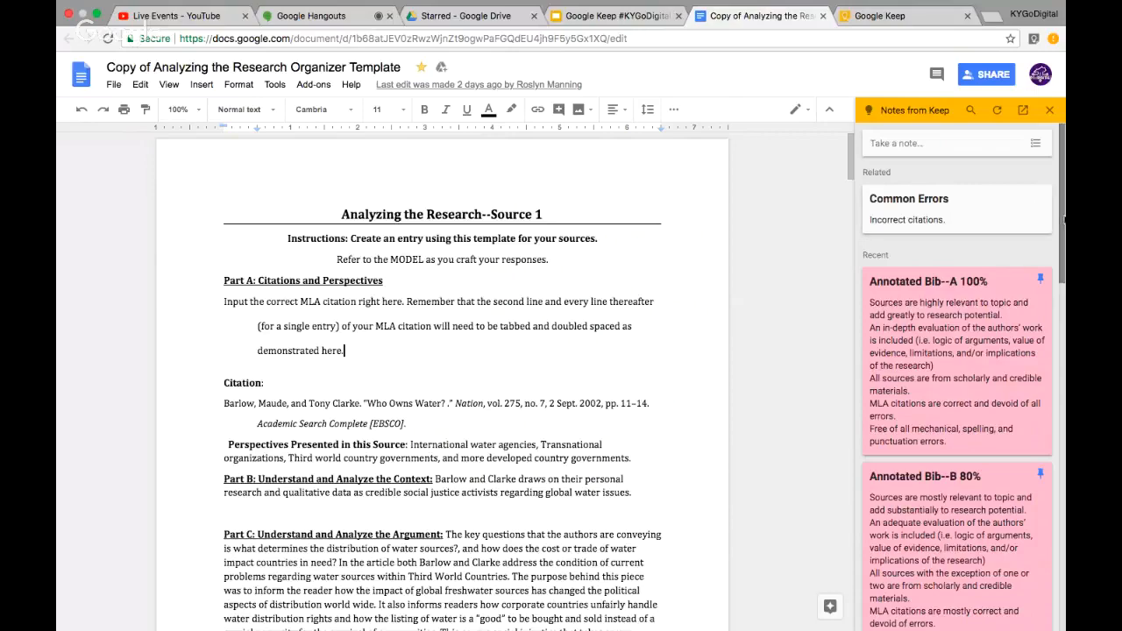
left_click_drag(1063, 221, 1060, 258)
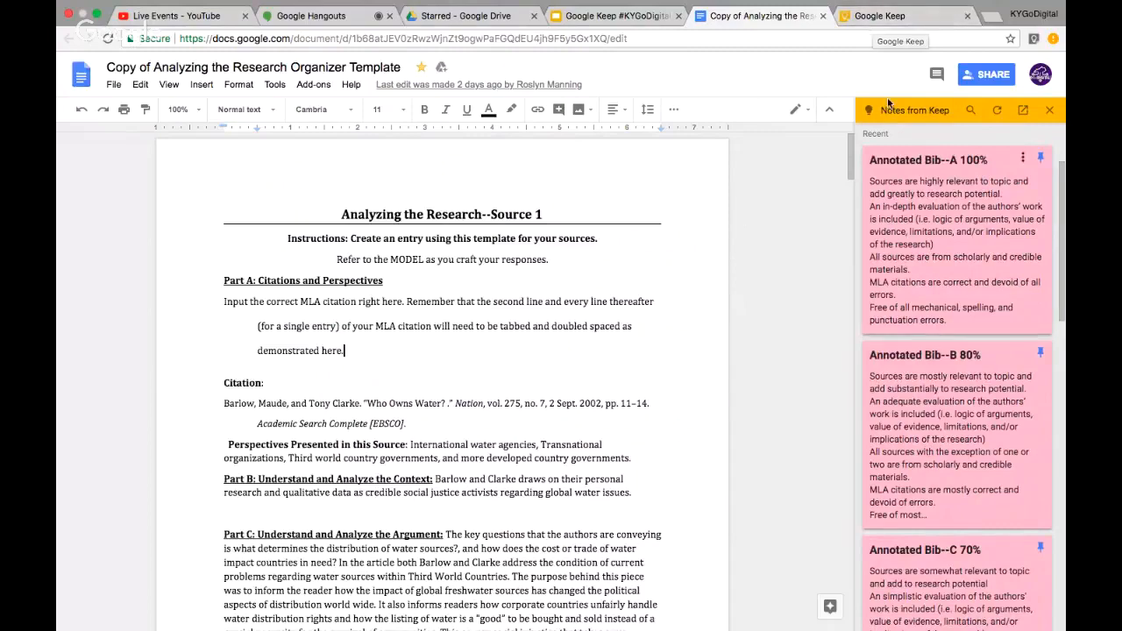
left_click(866, 17)
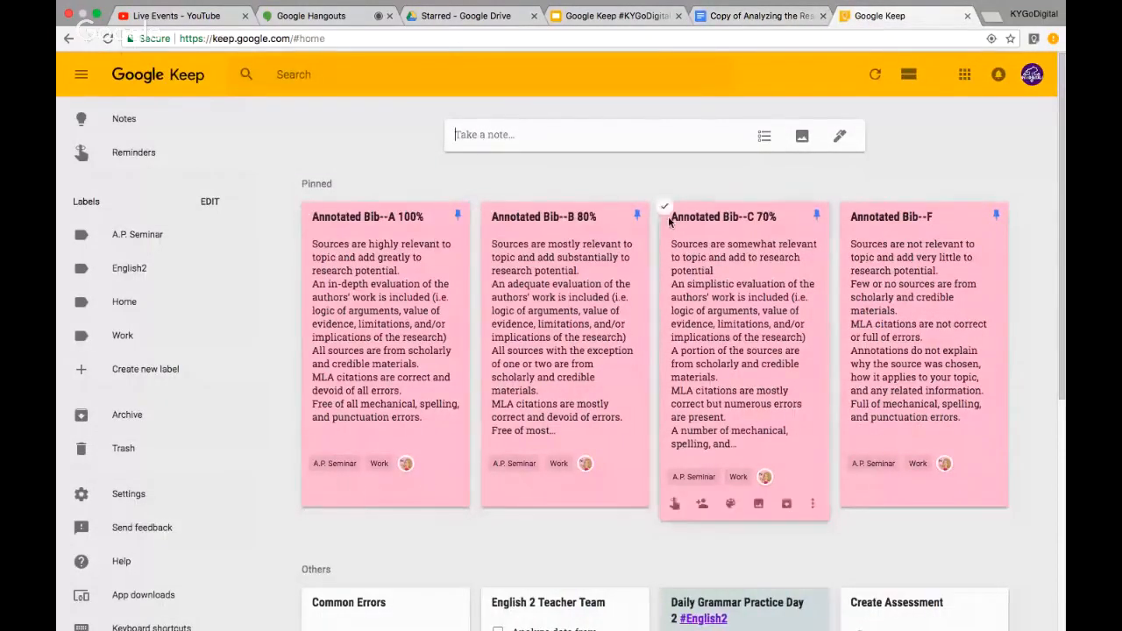
left_click(751, 17)
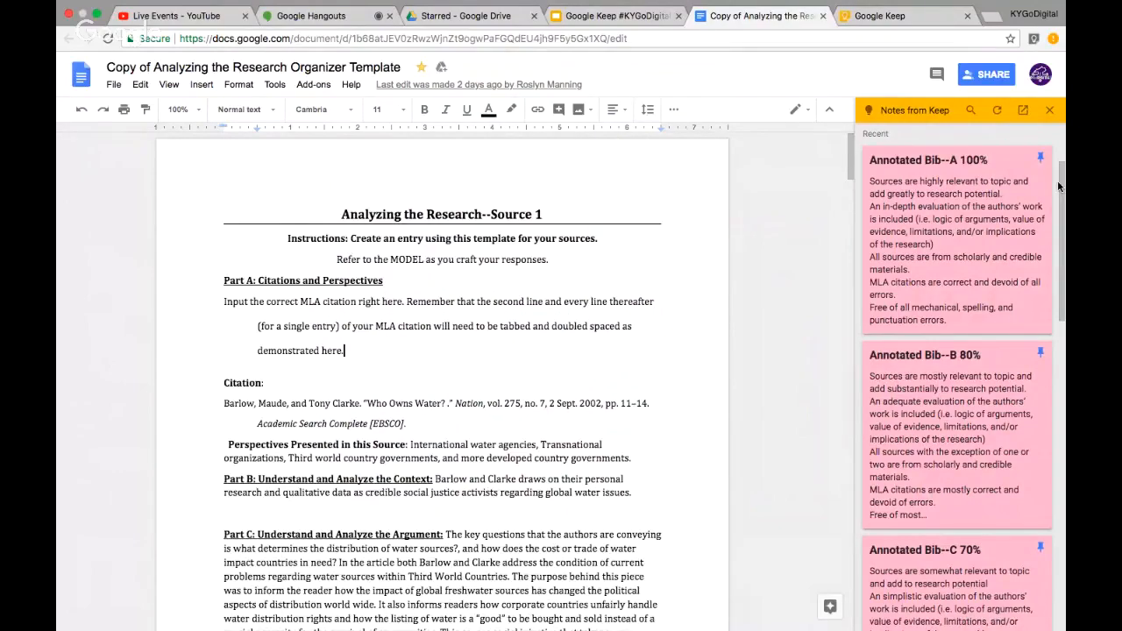
scroll(945, 367, "down", 1)
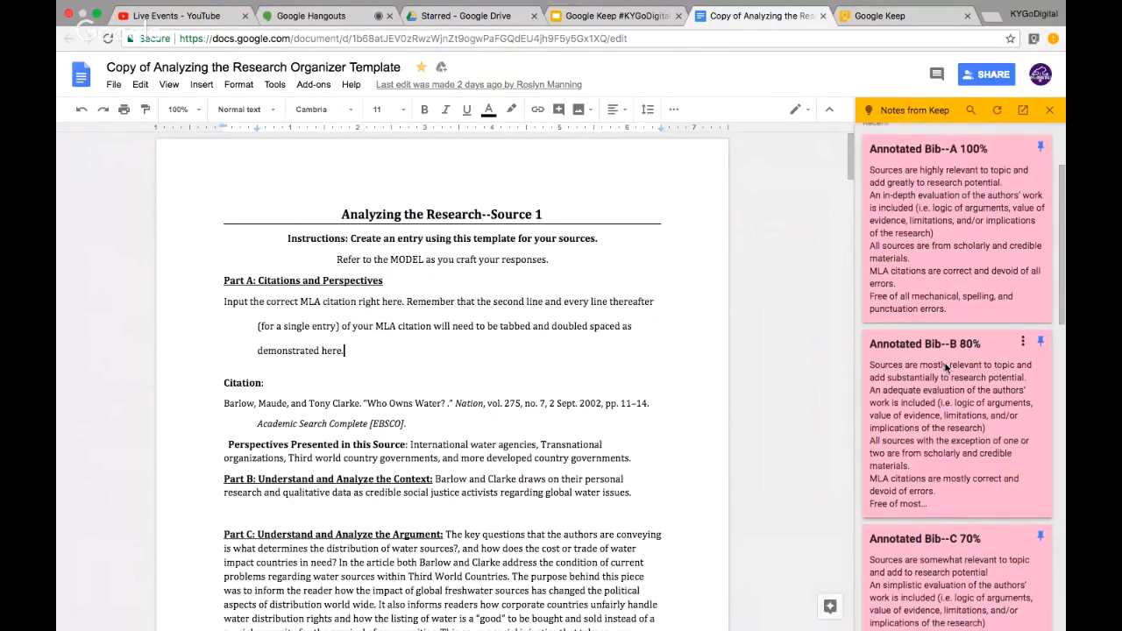
scroll(945, 367, "down", 3)
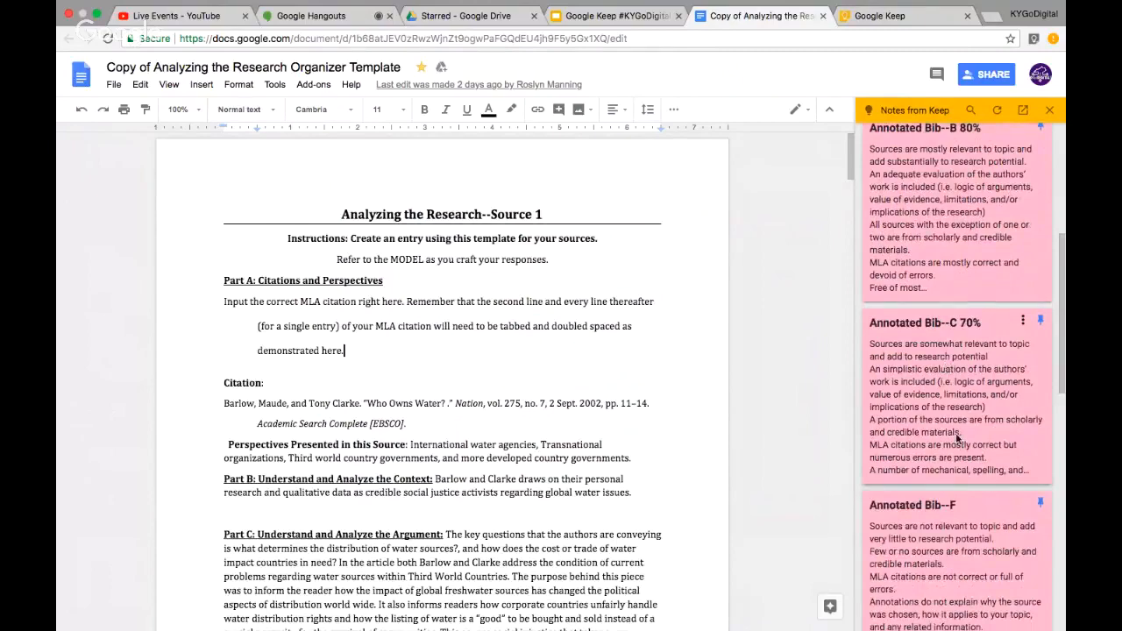
scroll(955, 432, "down", 1)
scroll(956, 432, "up", 5)
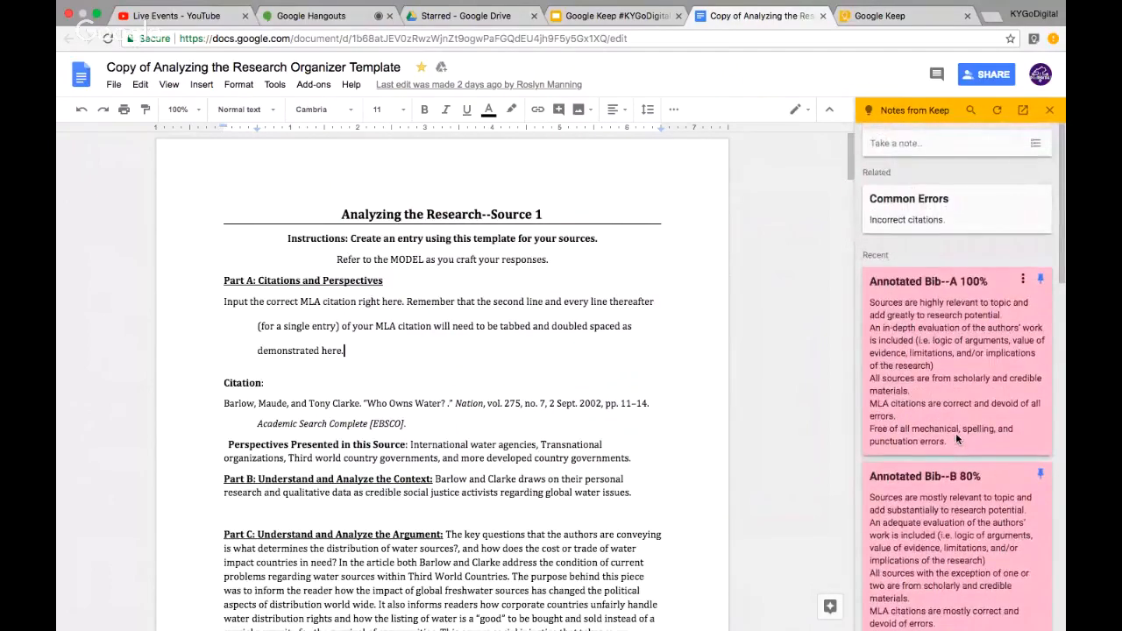
scroll(956, 433, "down", 2)
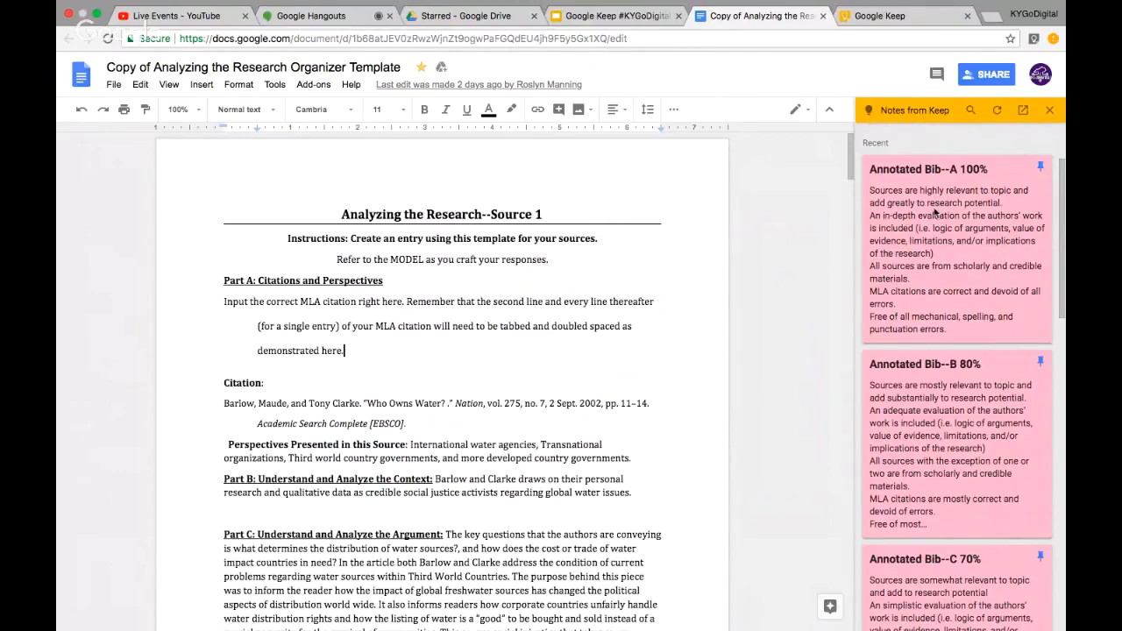
scroll(577, 377, "down", 2)
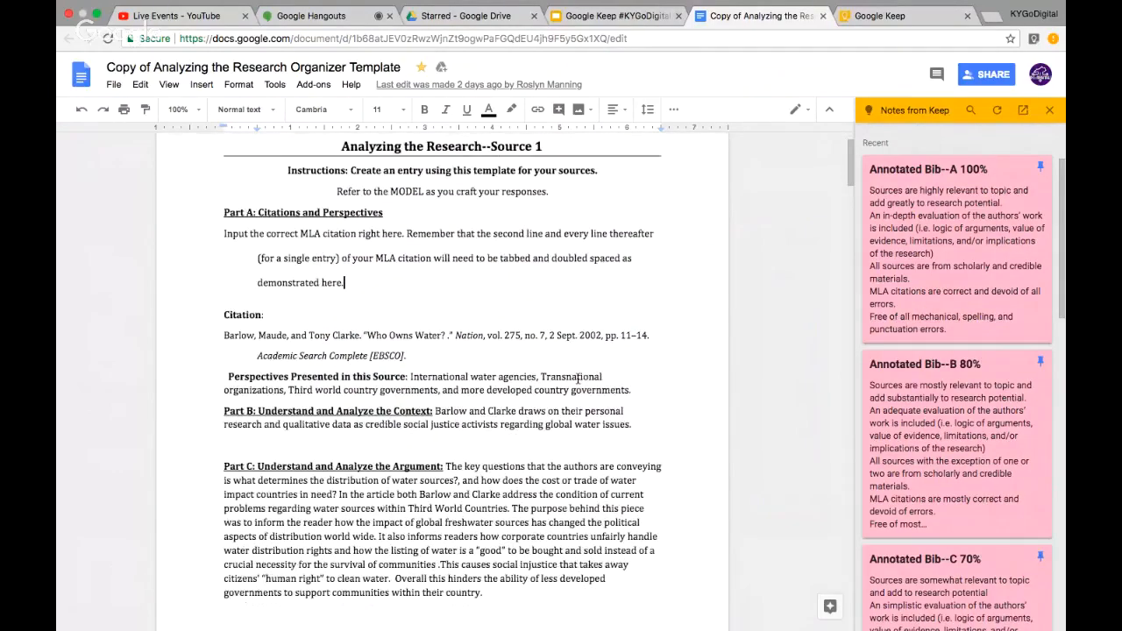
scroll(577, 378, "down", 10)
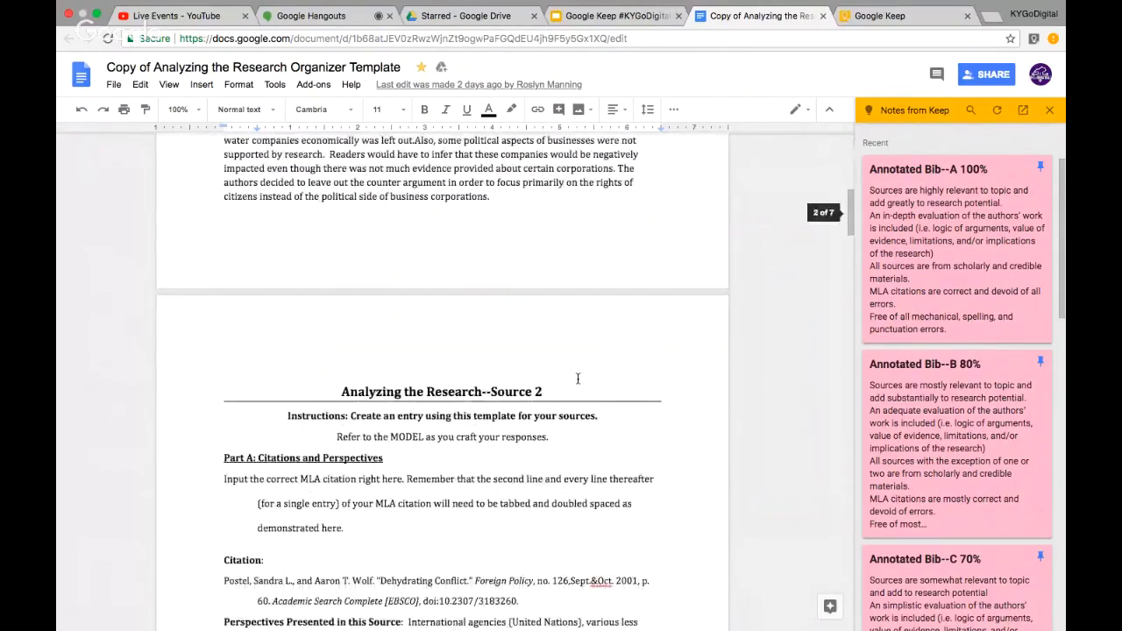
scroll(578, 378, "up", 6)
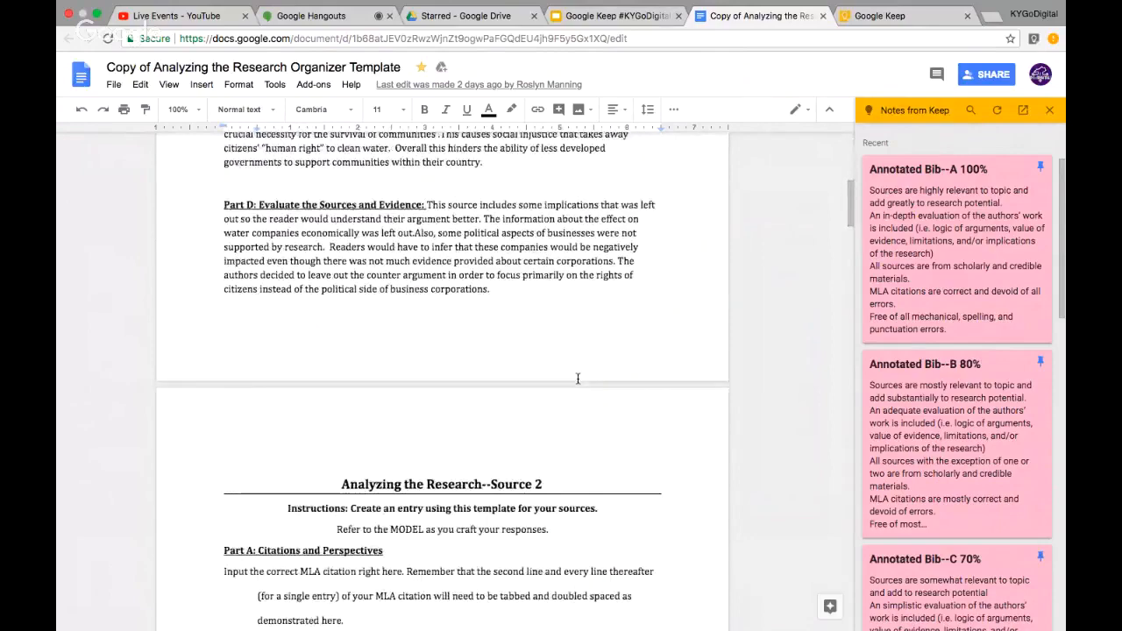
scroll(577, 377, "up", 12)
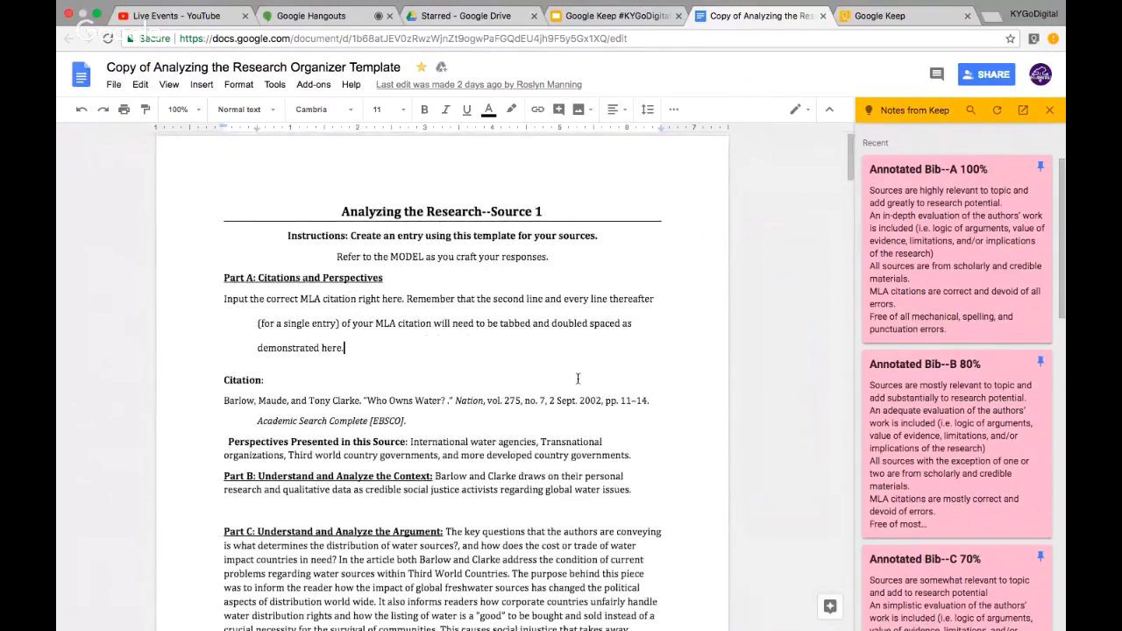
scroll(578, 378, "down", 2)
scroll(578, 378, "down", 10)
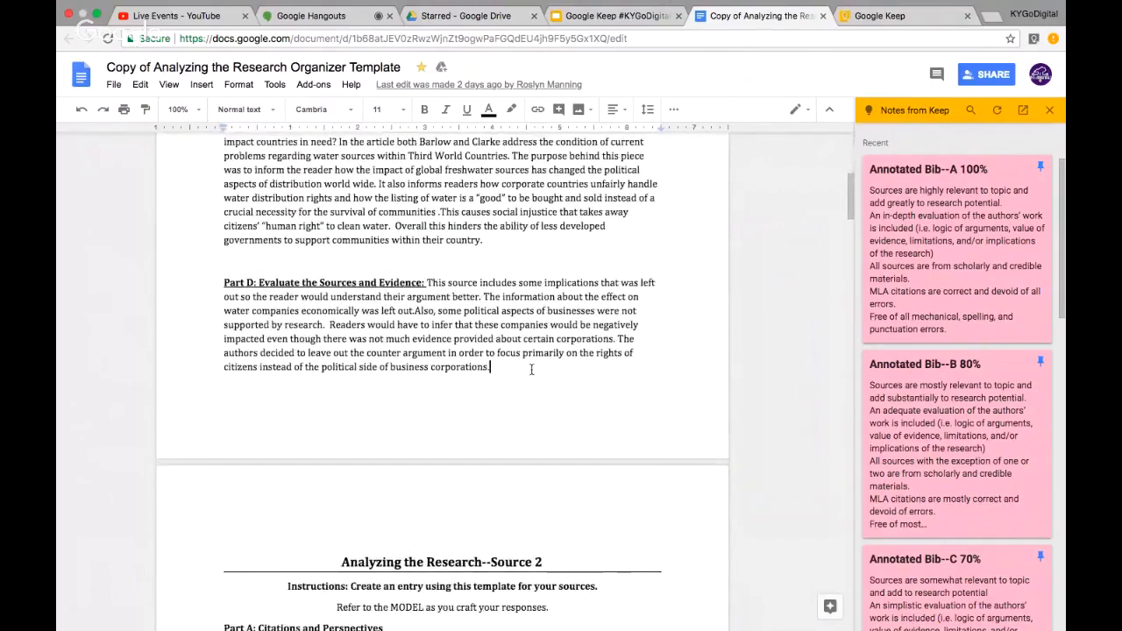
Insert the Annotated Bib--A 100% note on a new line above Source 2
key("Return")
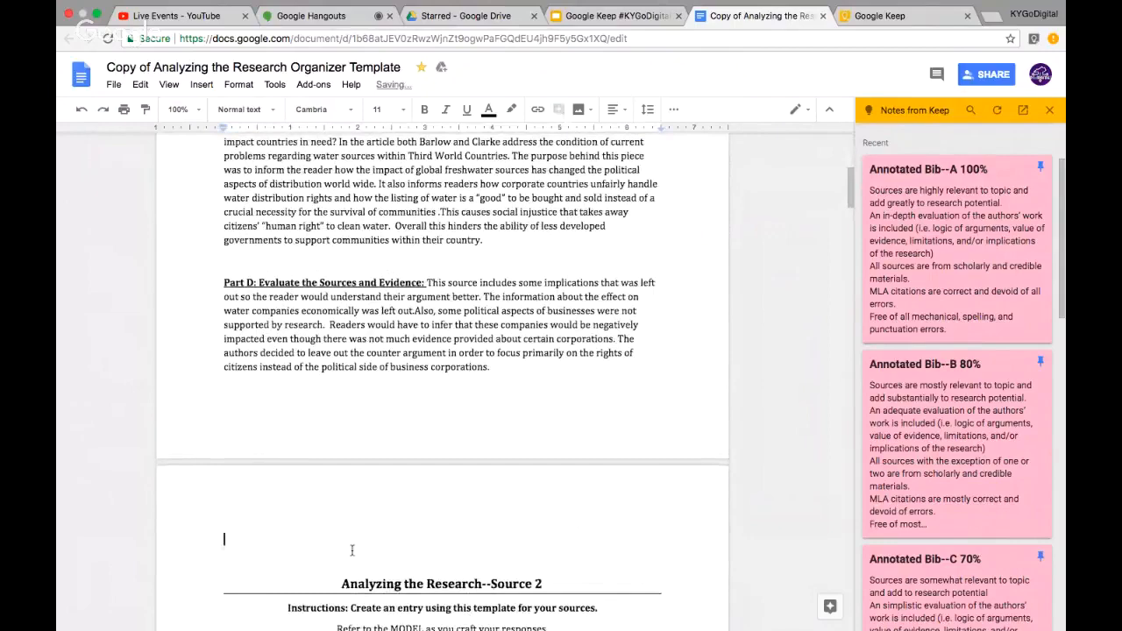
scroll(530, 385, "down", 1)
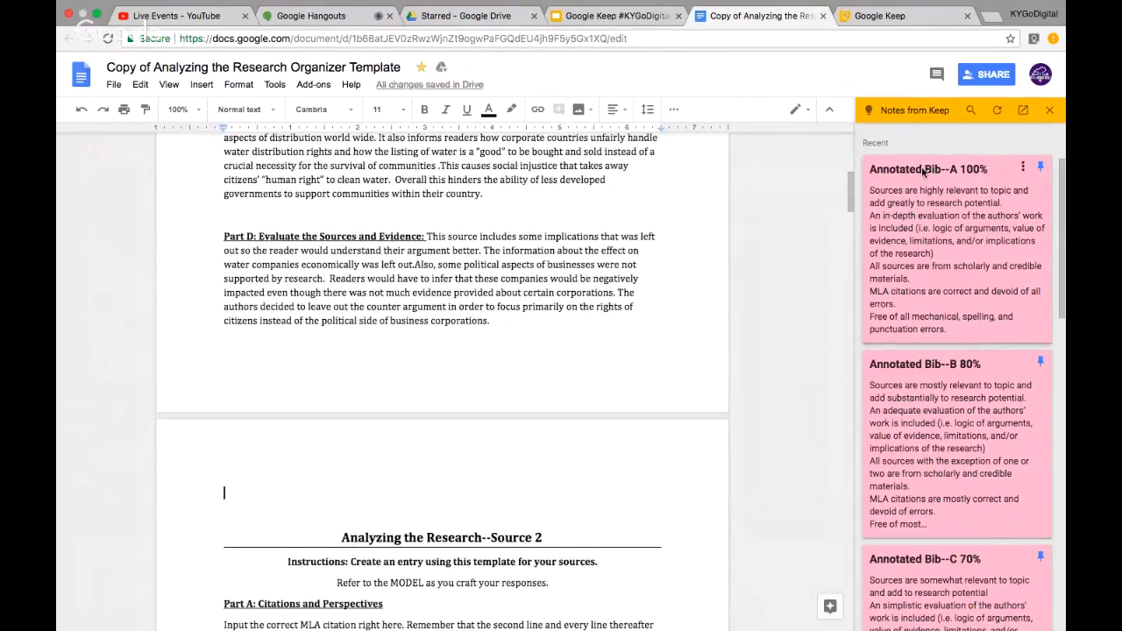
left_click(1024, 170)
left_click(1005, 173)
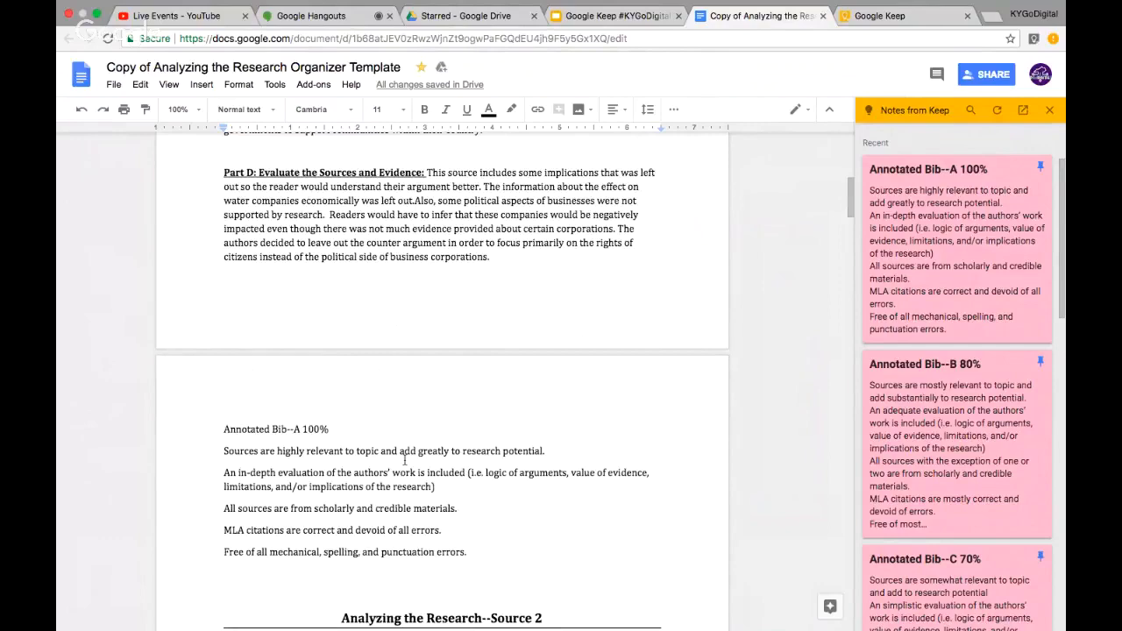
Insert the Annotated Bib--C 70% note on a new line after Source 2's evaluation, before Source 3
scroll(527, 440, "down", 5)
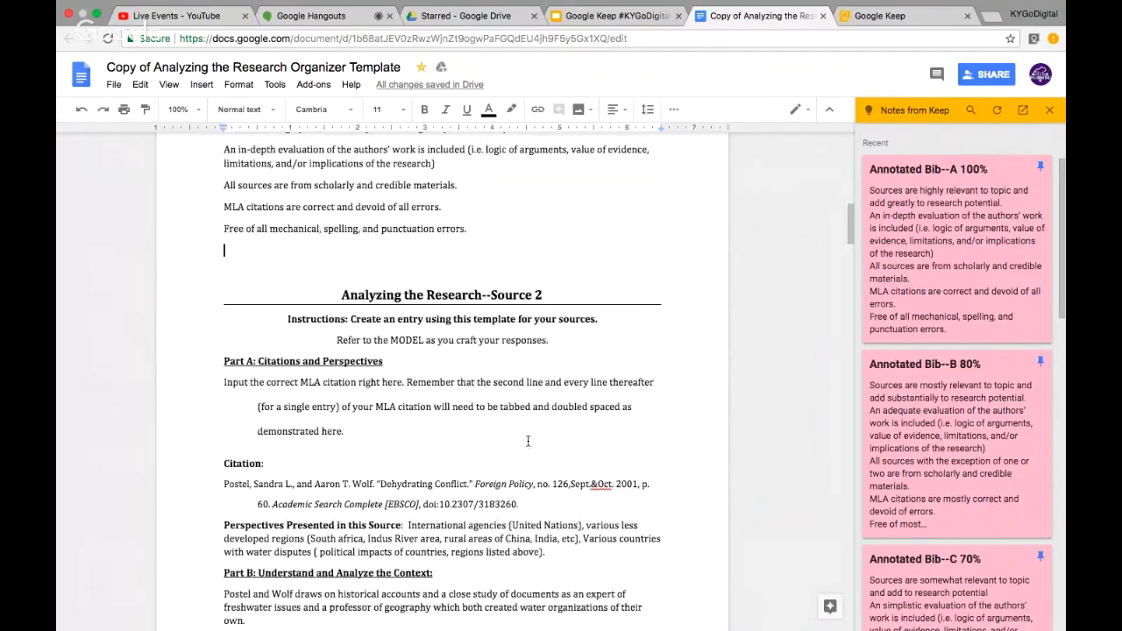
scroll(528, 440, "down", 15)
left_click(628, 408)
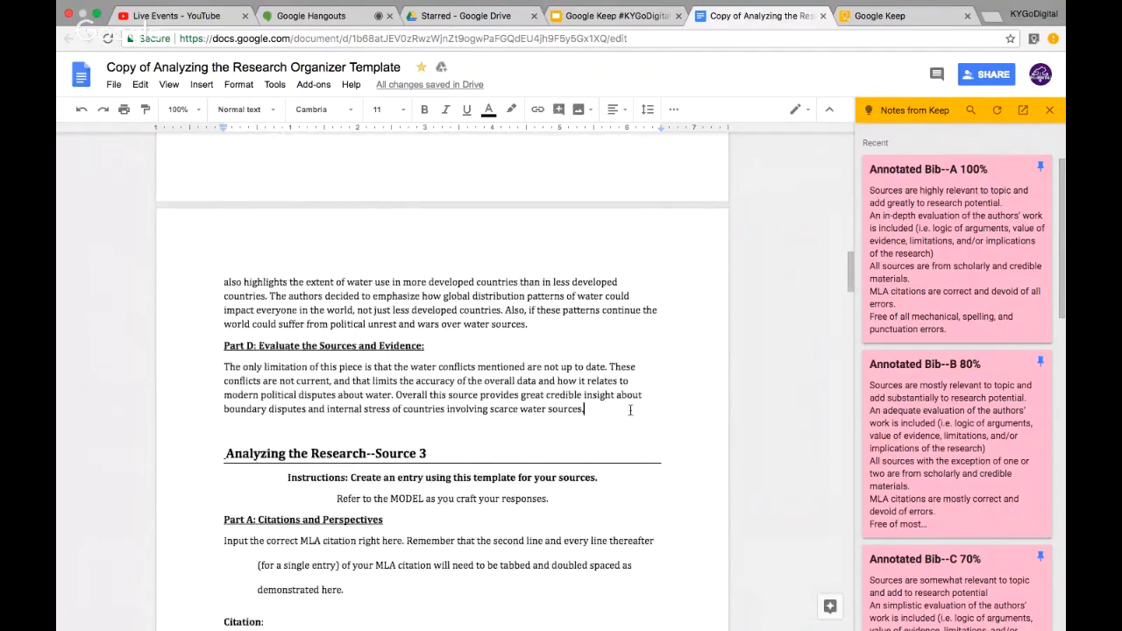
key("Return")
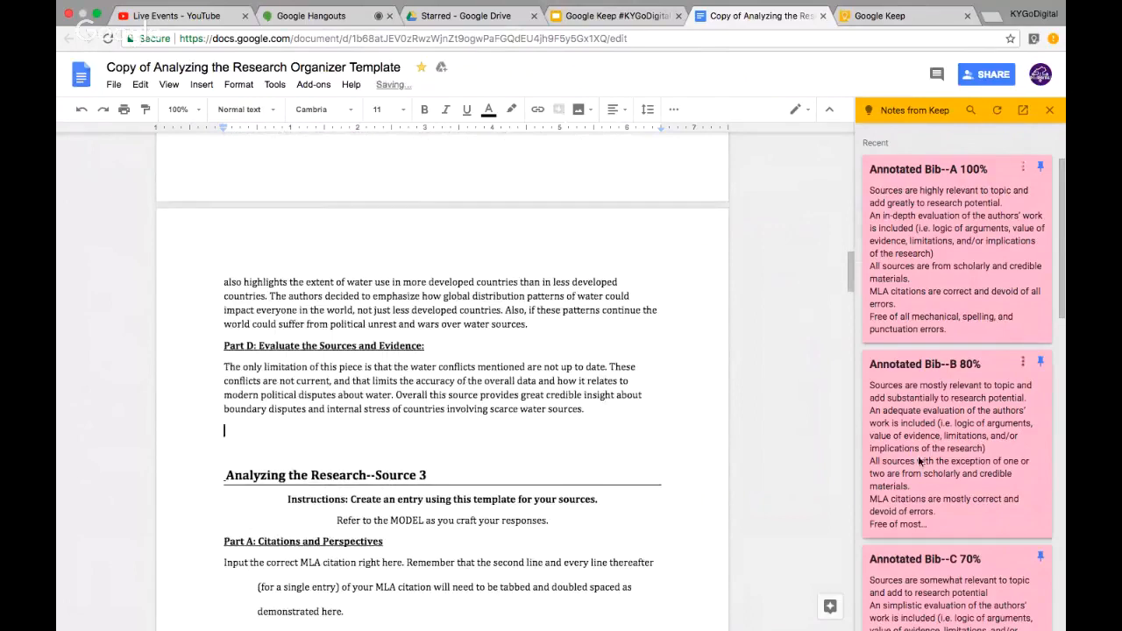
mouse_move(957, 473)
scroll(958, 473, "down", 2)
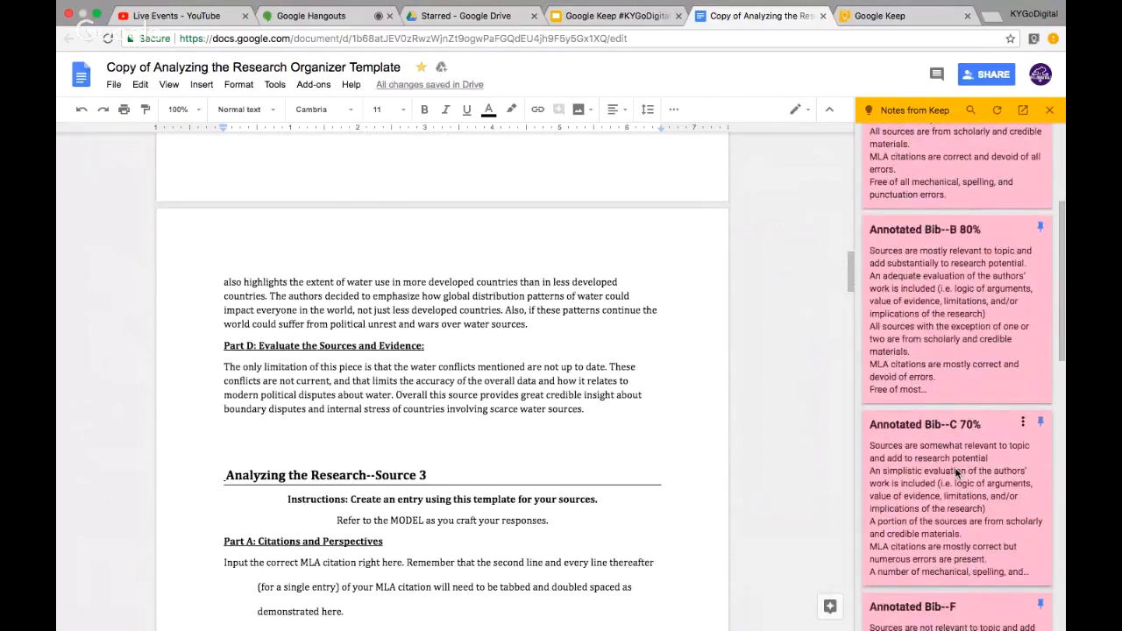
left_click(1023, 426)
left_click(990, 430)
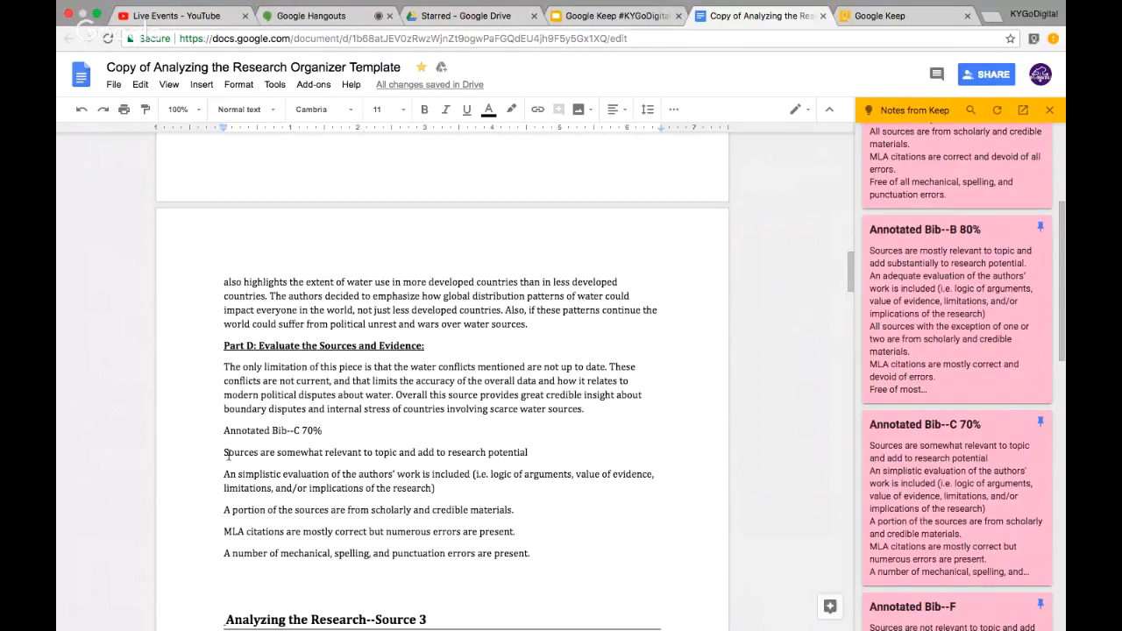
Give 'Sources are somewhat relevant' a yellow highlight, then scroll back to review the document
left_click_drag(225, 453, 363, 449)
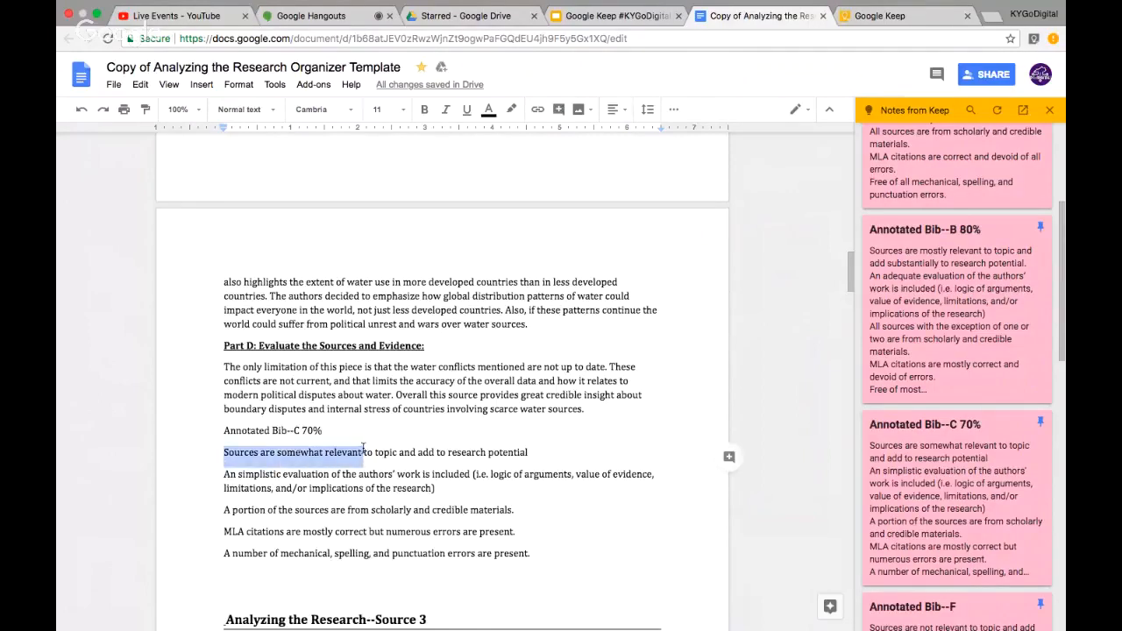
left_click(512, 110)
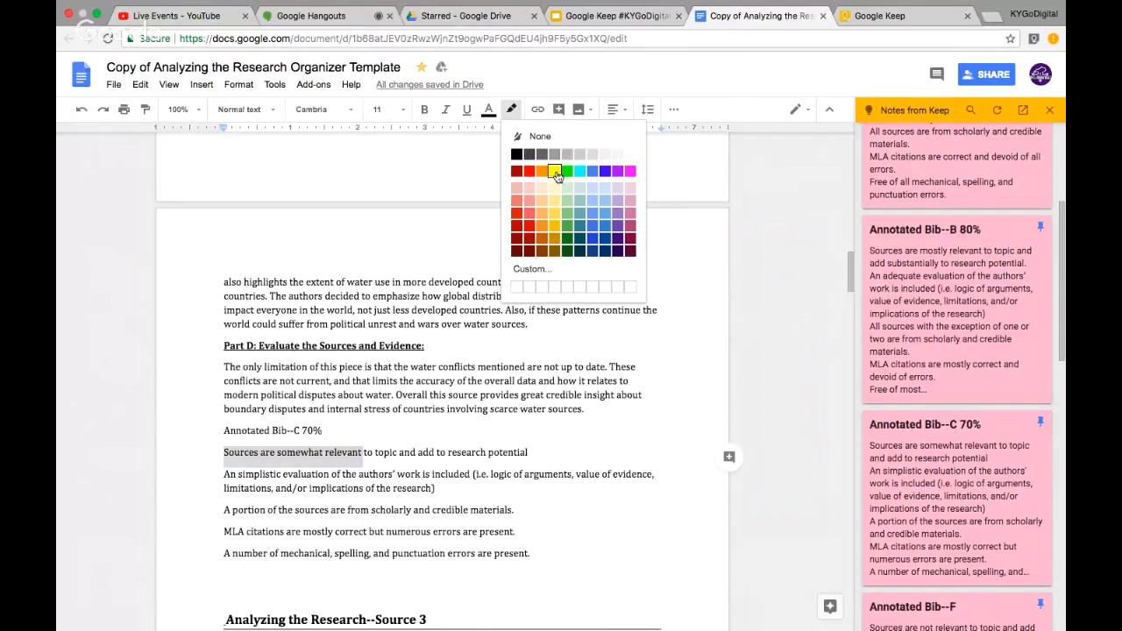
left_click(554, 171)
left_click(366, 453)
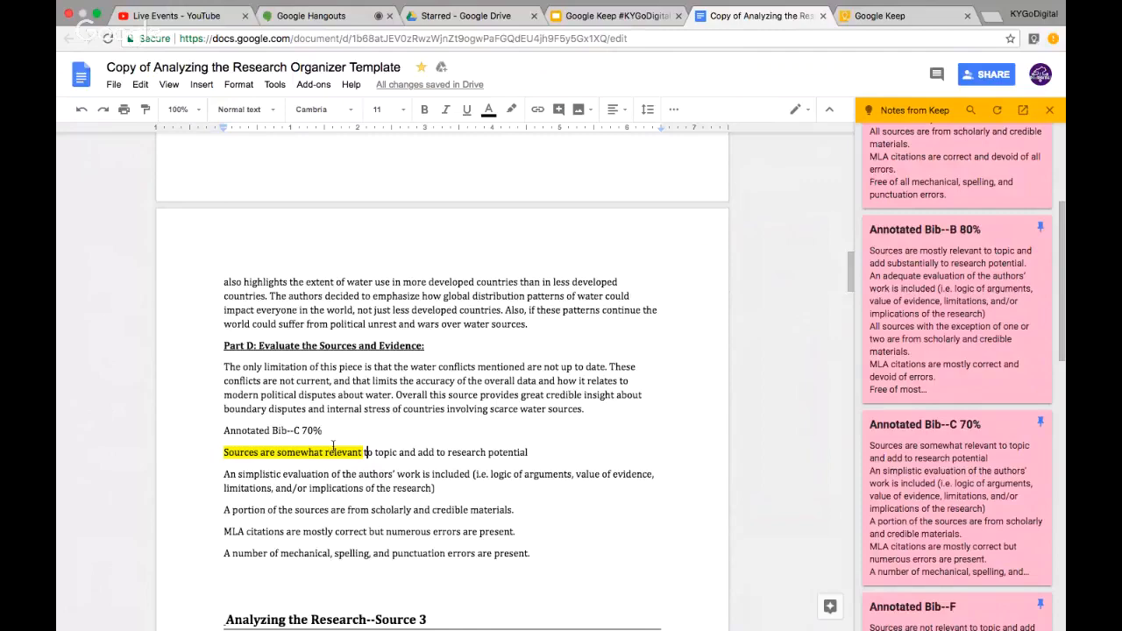
scroll(576, 352, "up", 3)
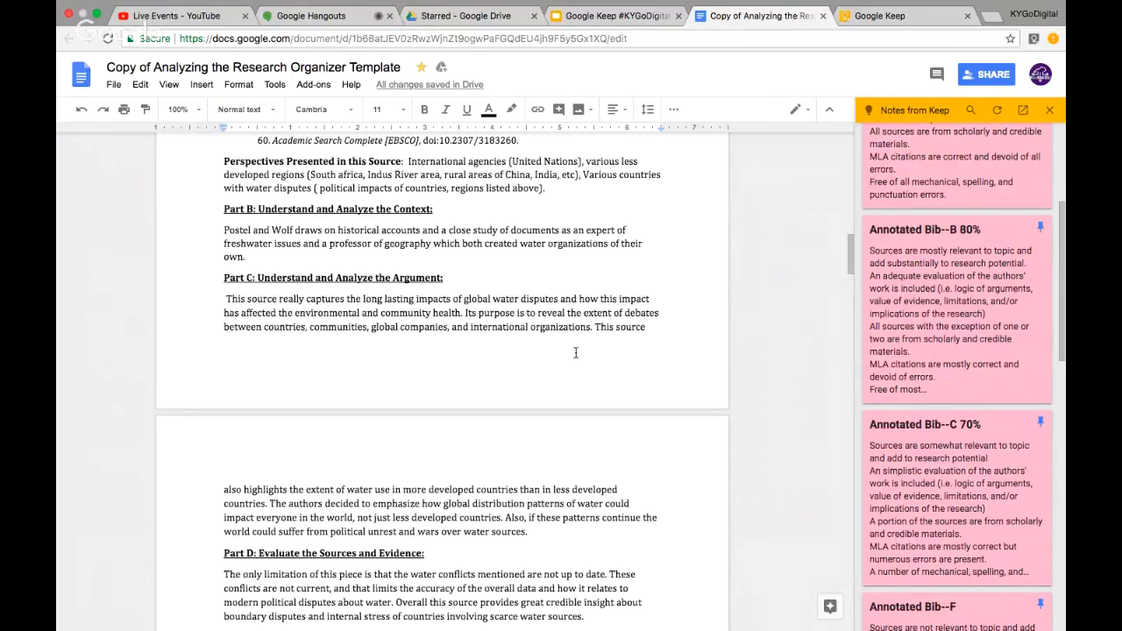
scroll(576, 353, "down", 5)
mouse_move(1061, 263)
left_mouse_down()
mouse_move(1061, 189)
mouse_move(1060, 219)
left_mouse_up()
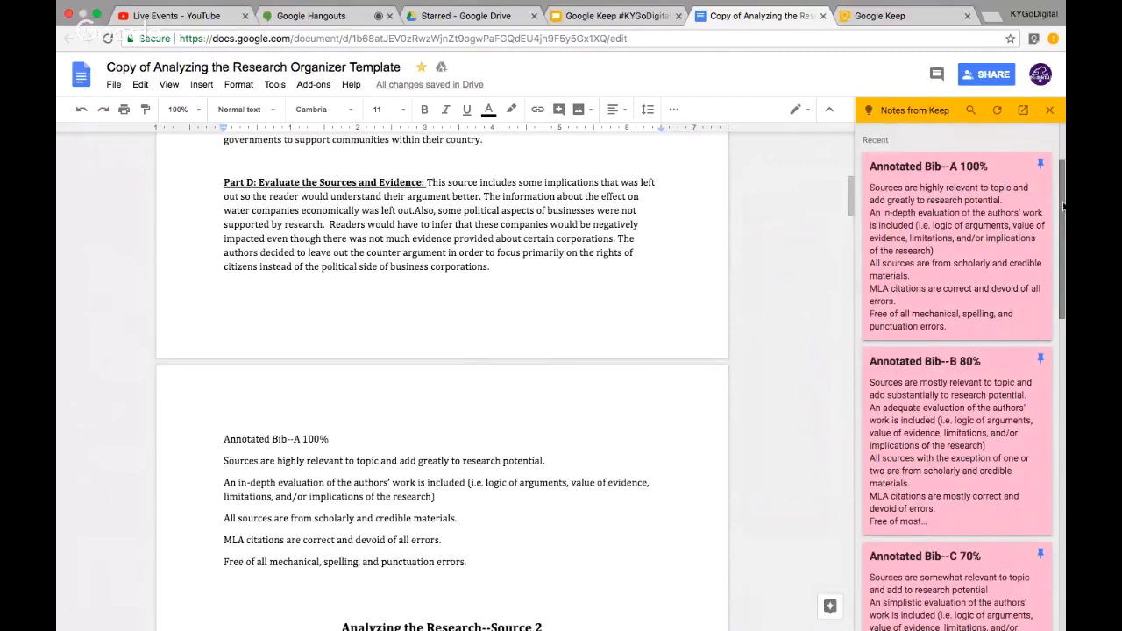
left_click_drag(1062, 210, 1062, 166)
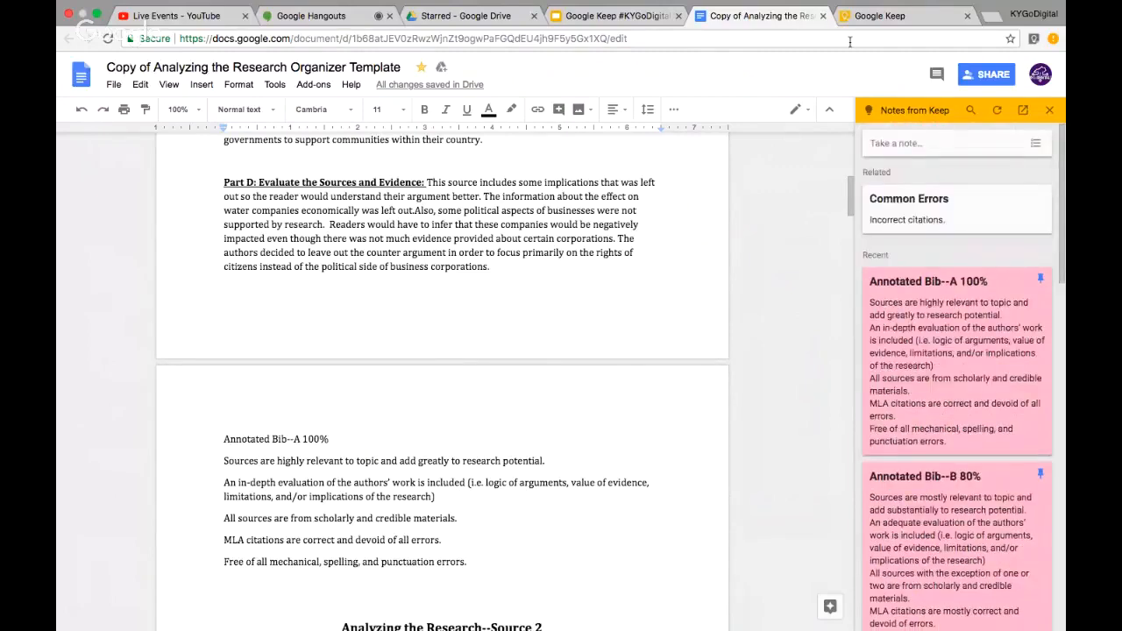
scroll(782, 194, "up", 6)
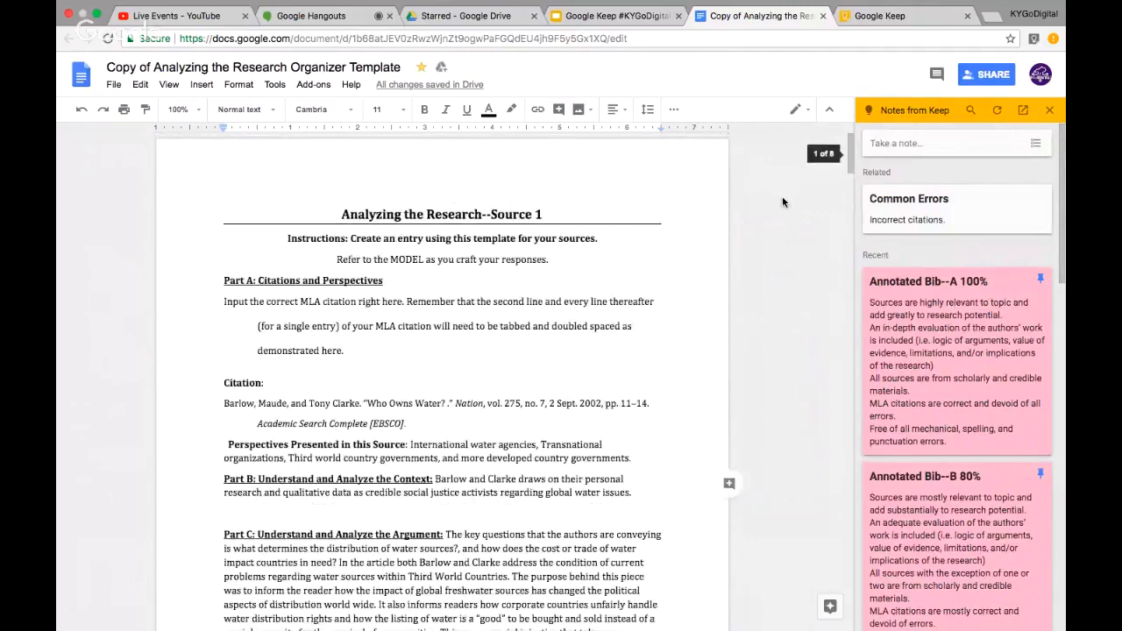
Close the research organizer, view slide 13 of the #KYGoDigital presentation, then return to Keep
left_click(823, 16)
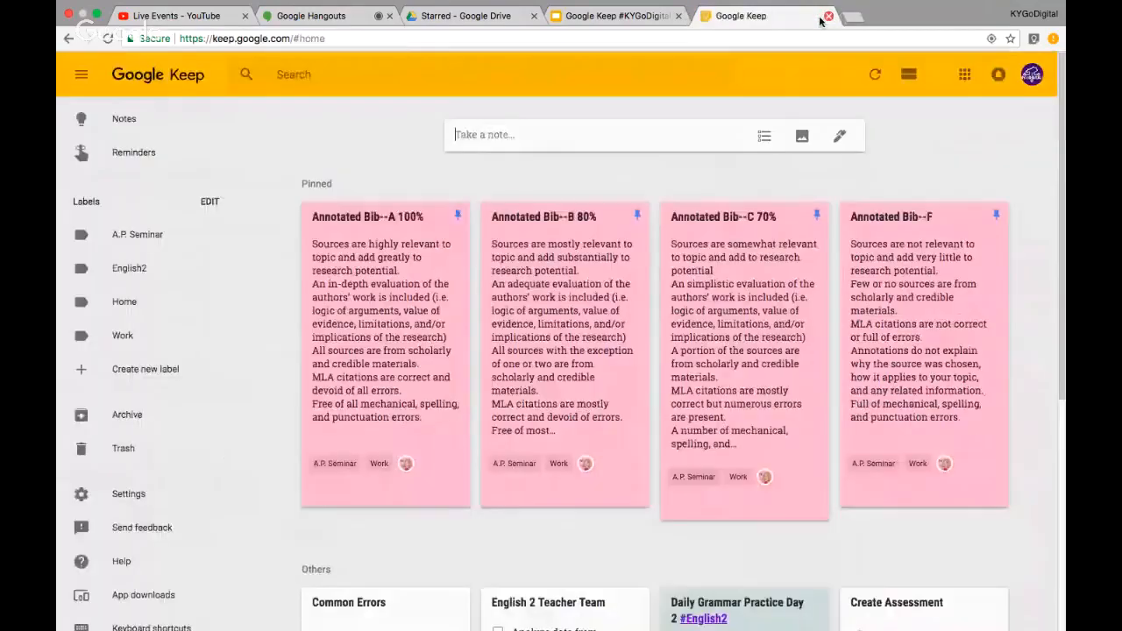
left_click(610, 16)
scroll(165, 471, "down", 4)
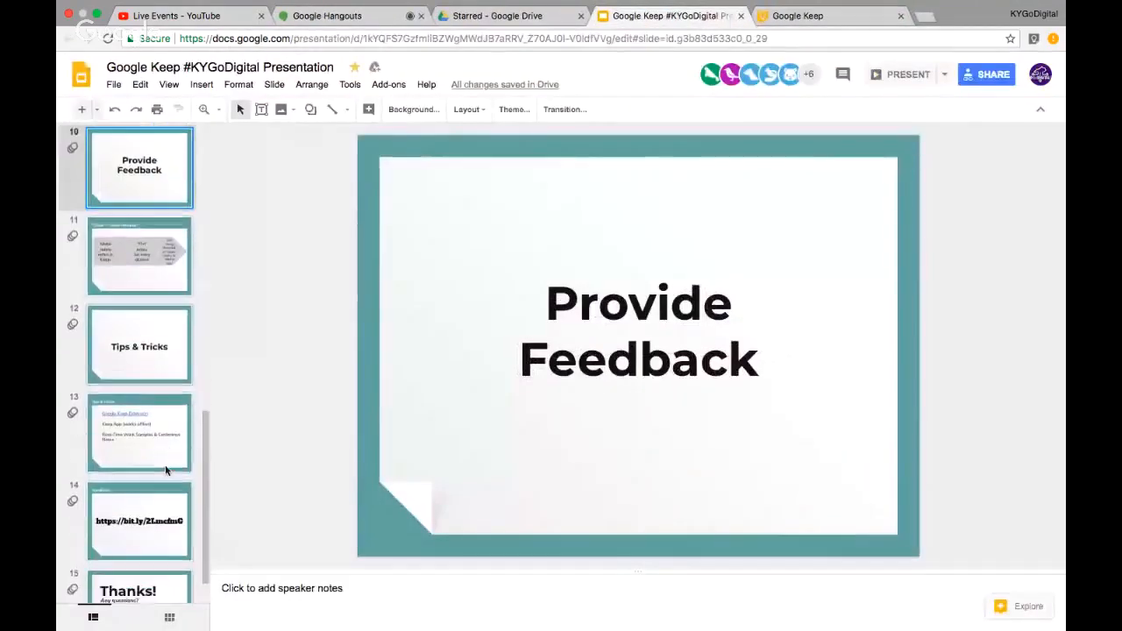
left_click(151, 423)
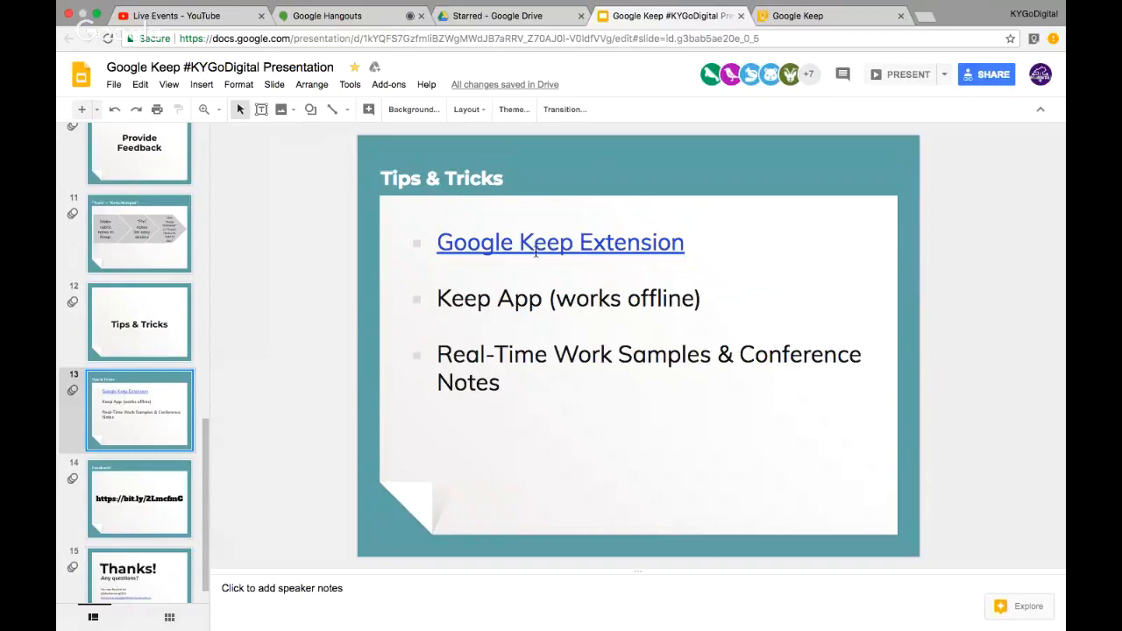
left_click(802, 15)
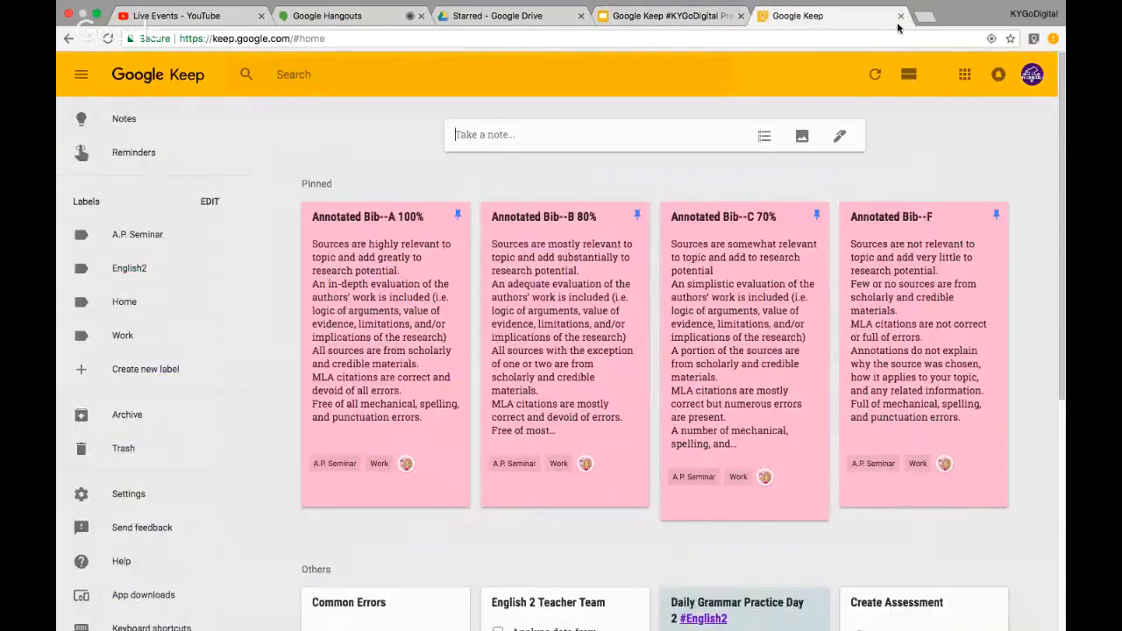
Load digitalportfolio.collegeboard.org in a new tab using the address bar autocomplete
left_click(926, 17)
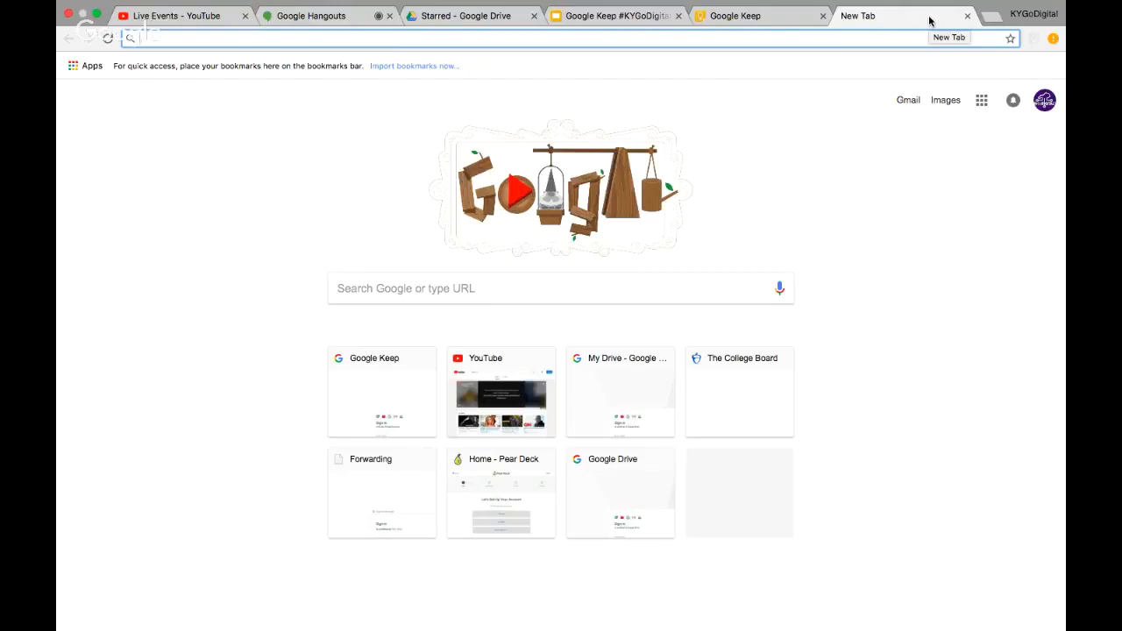
type("d")
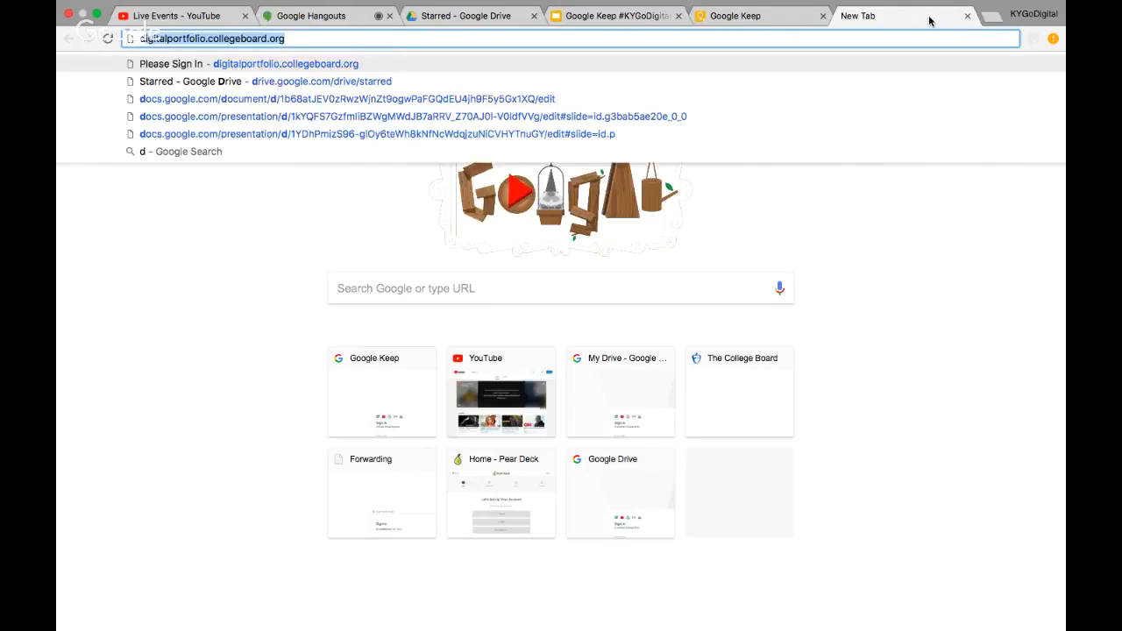
key("Right")
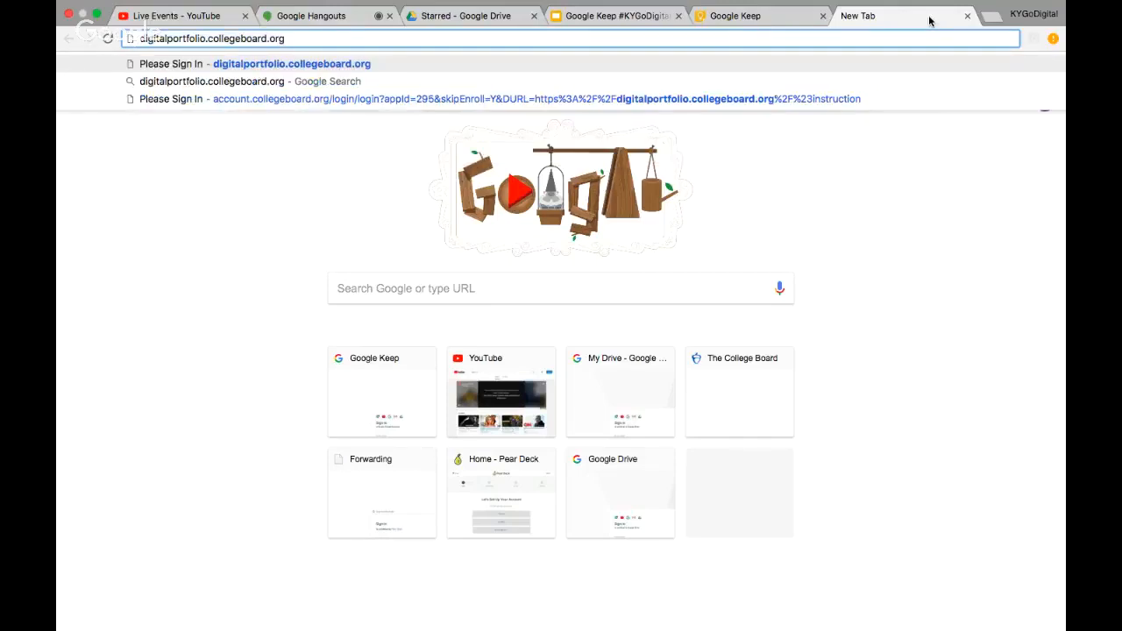
key("Return")
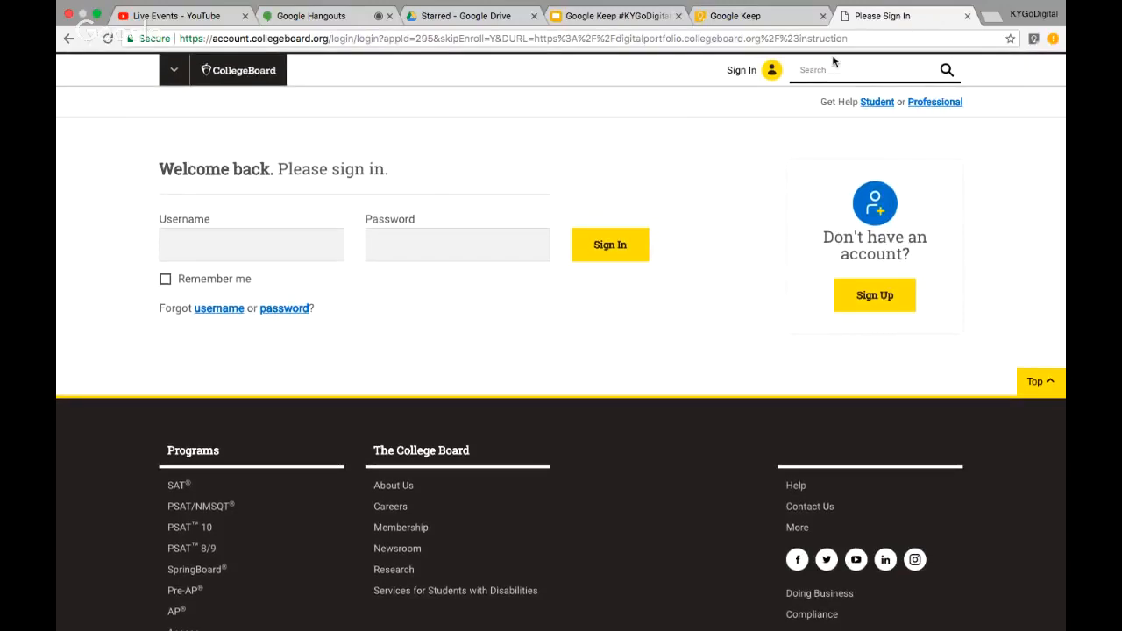
Clip the sign-in page with the Keep extension as 'Digital Portfolio for CollegeBoard', clearing stray body text
left_click(1034, 39)
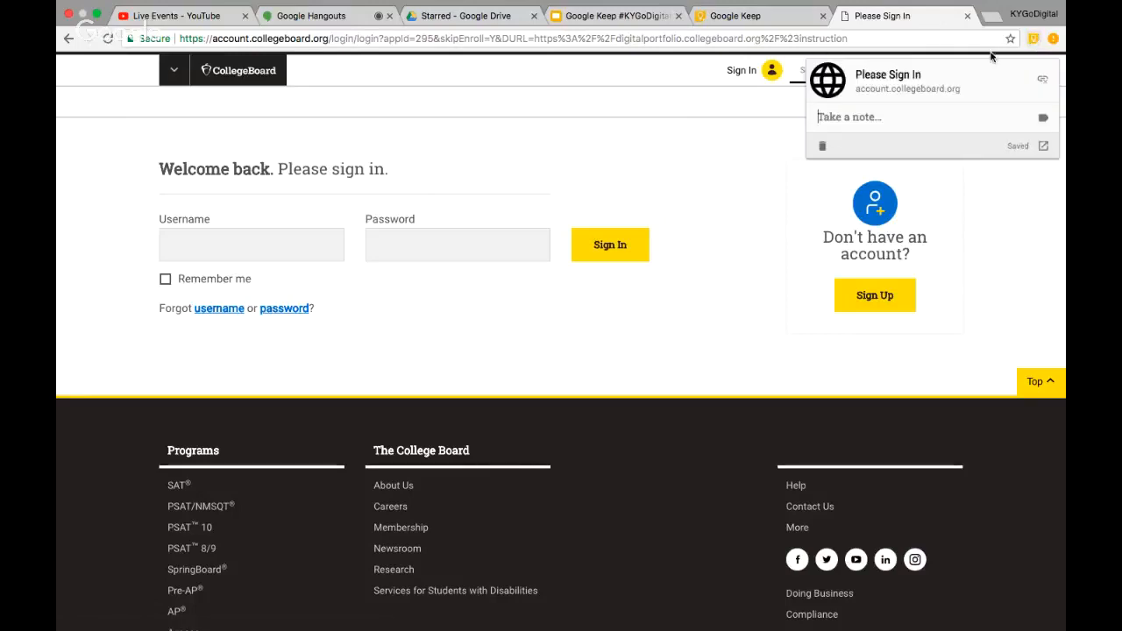
left_click(860, 116)
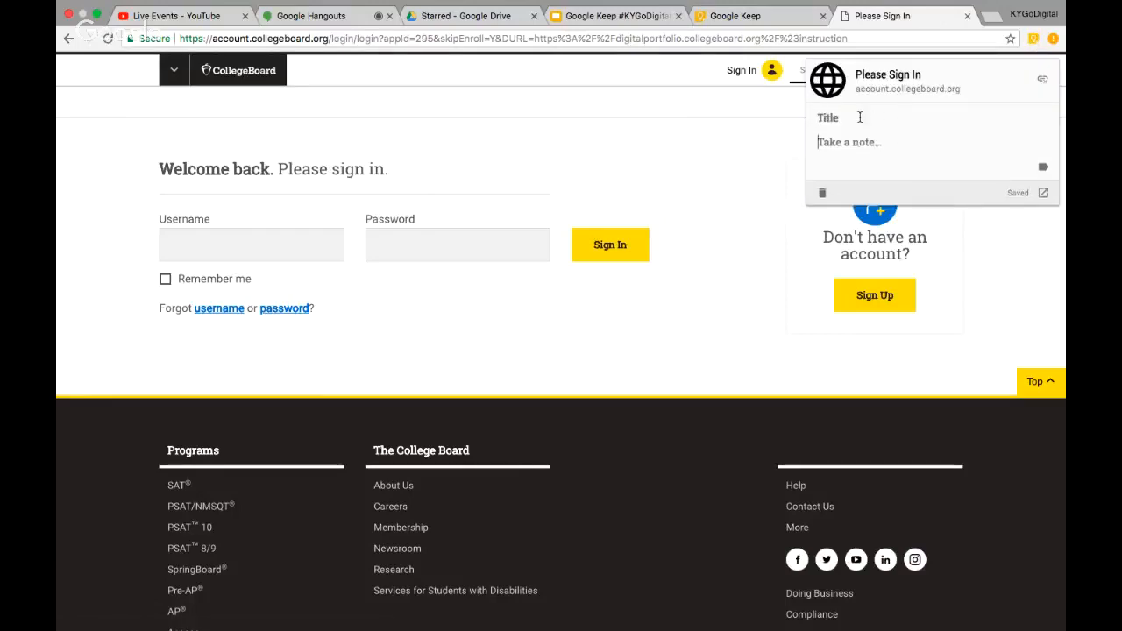
type("Digi")
left_click(831, 116)
type("Digital Portfolio for College")
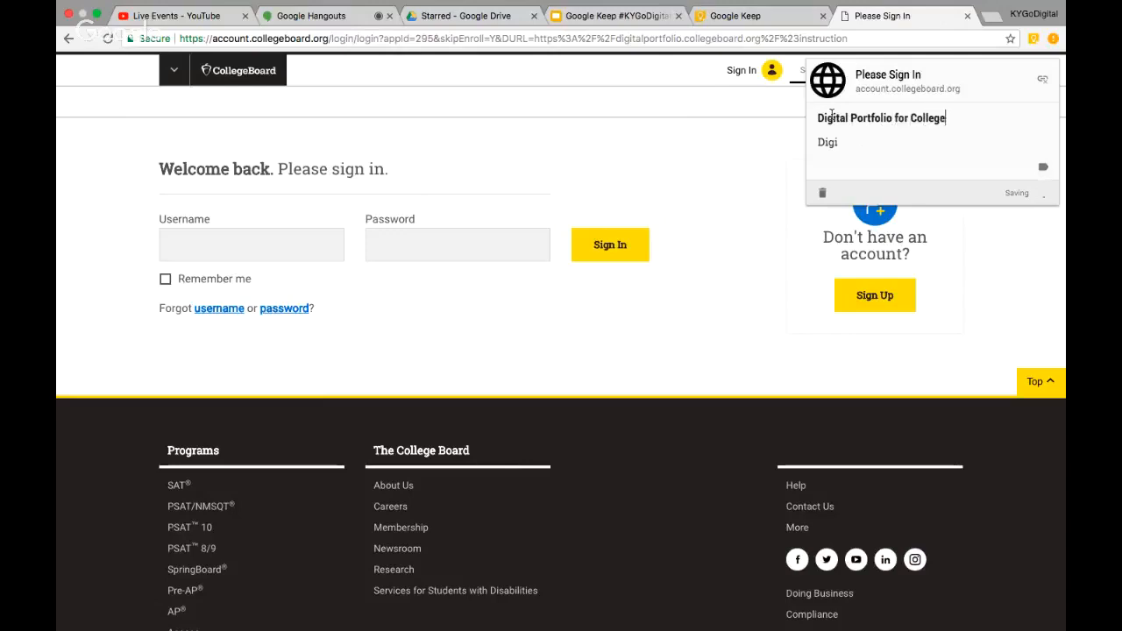
type("Board")
left_click(843, 142)
key("BackSpace")
key("BackSpace")
key("BackSpace")
key("BackSpace")
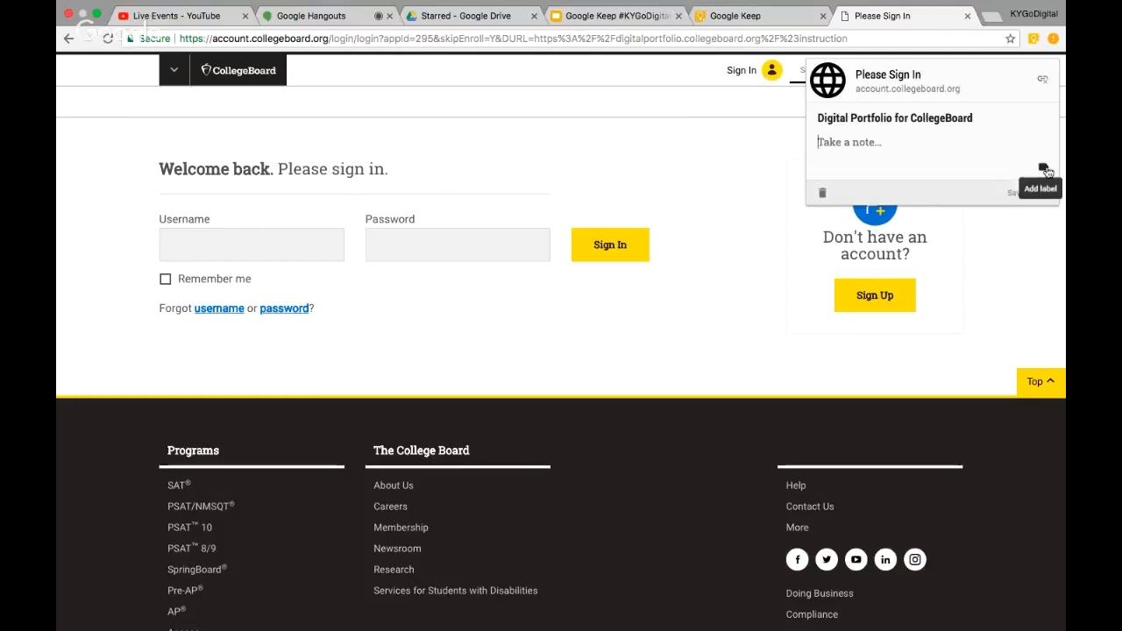
Label the clipped note A.P. Seminar and save it
left_click(1044, 170)
left_click(941, 180)
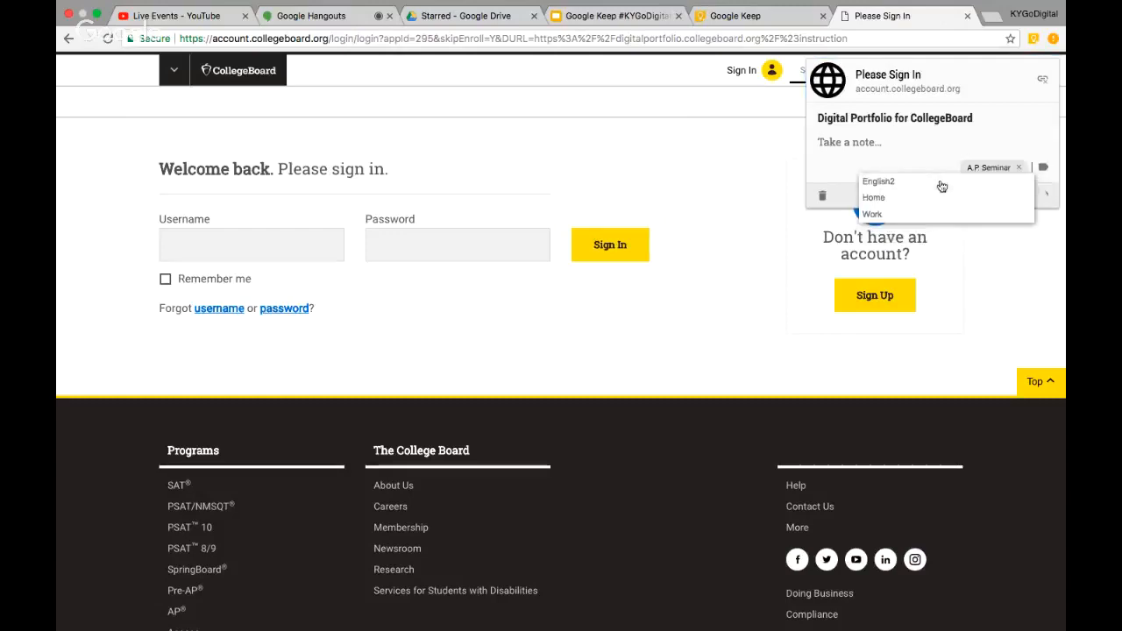
left_click(886, 142)
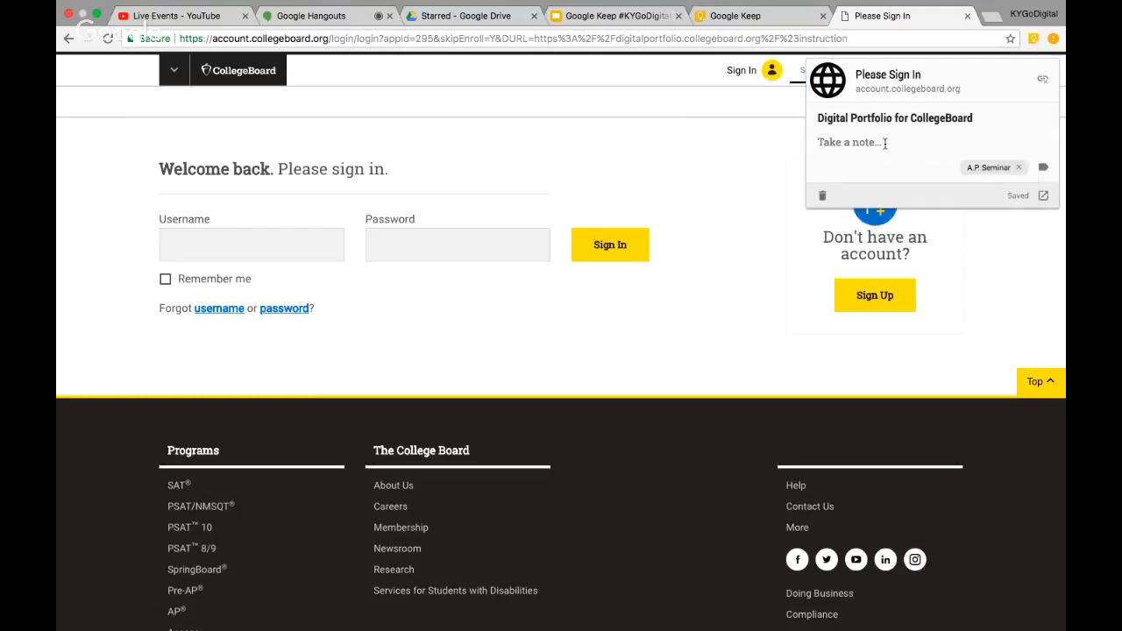
left_click(1008, 269)
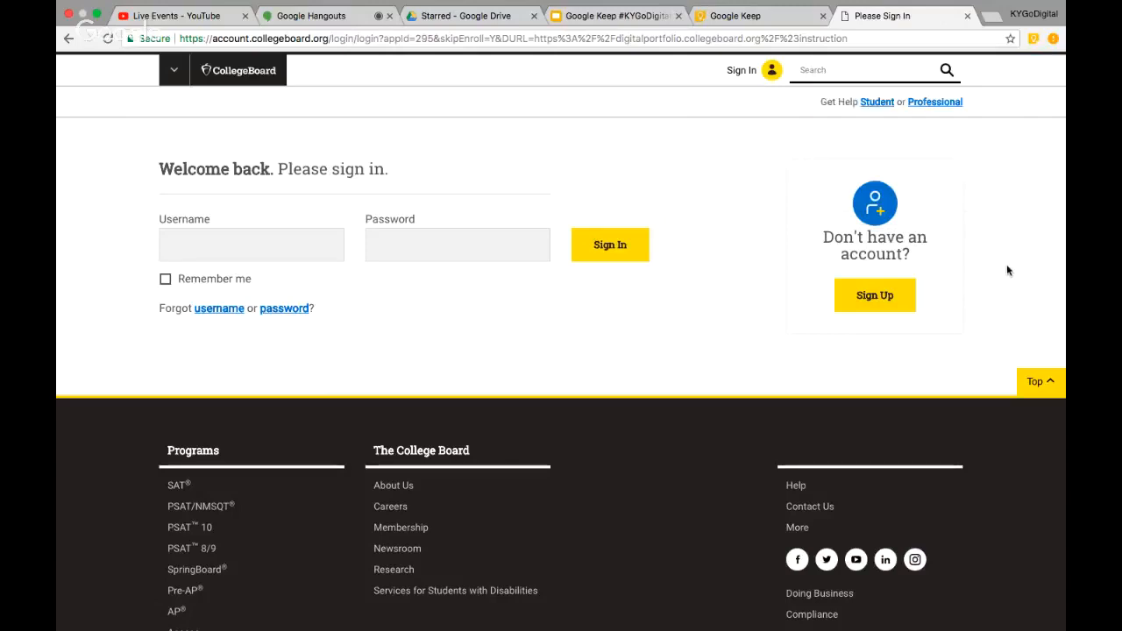
Create and apply the 'Important Websites for AP Sem' label to the Digital Portfolio note, then return to the sign-in tab
left_click(752, 16)
scroll(490, 527, "down", 4)
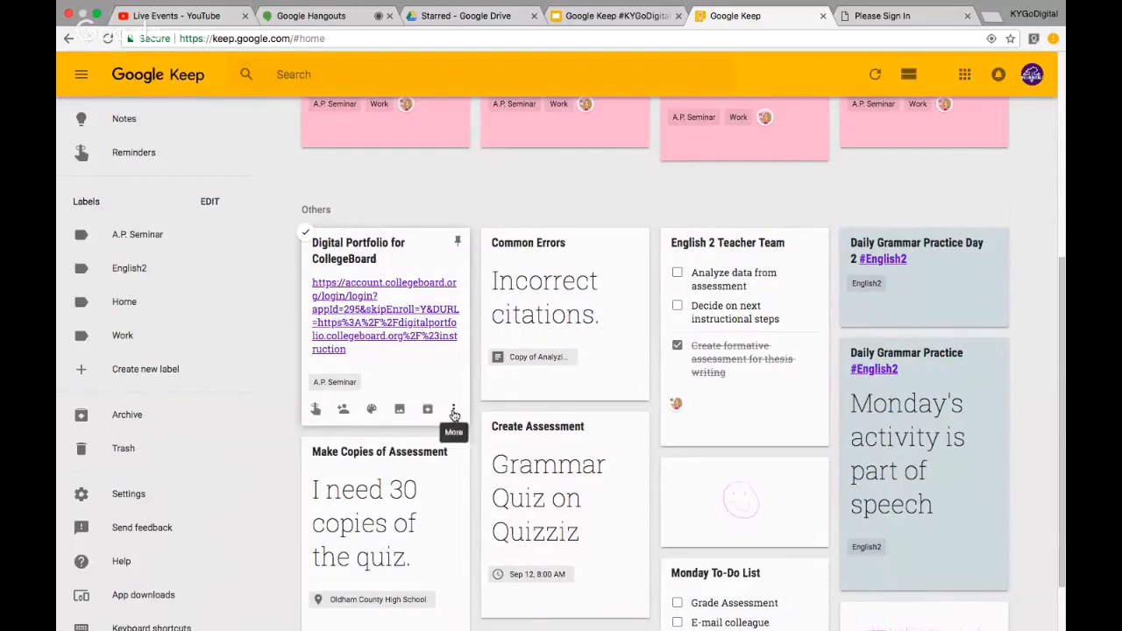
left_click(453, 409)
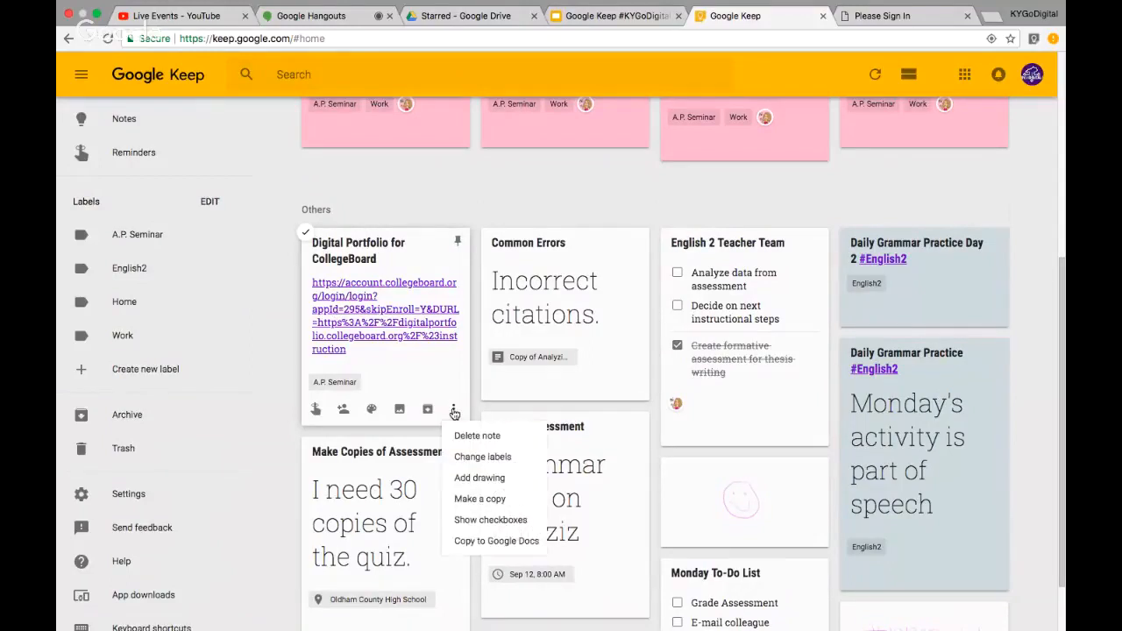
left_click(469, 457)
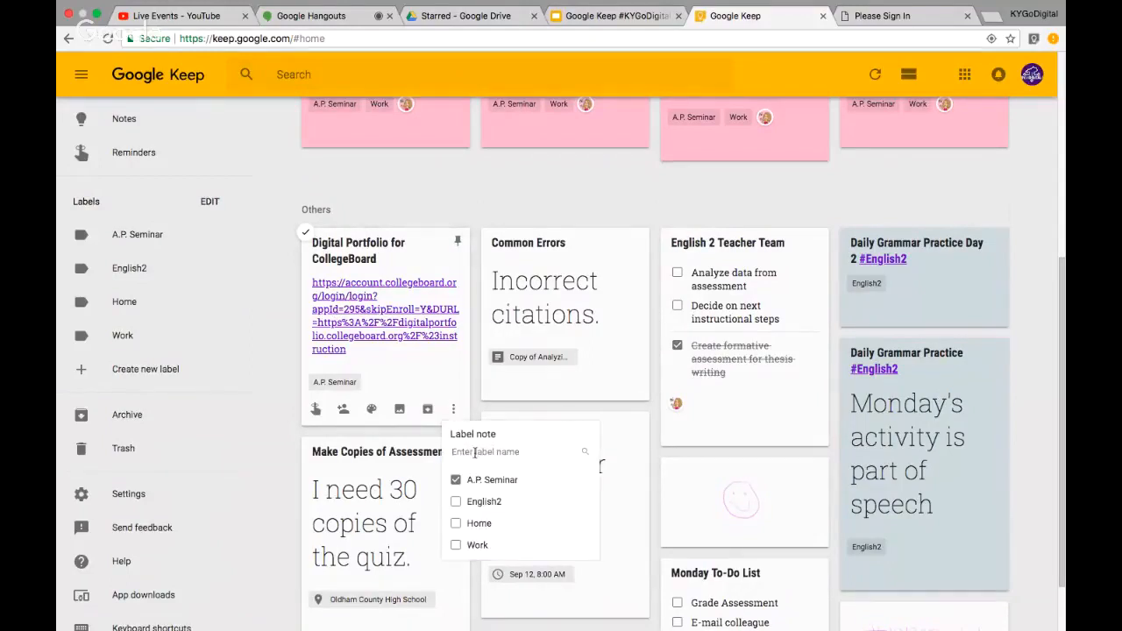
type("Importan")
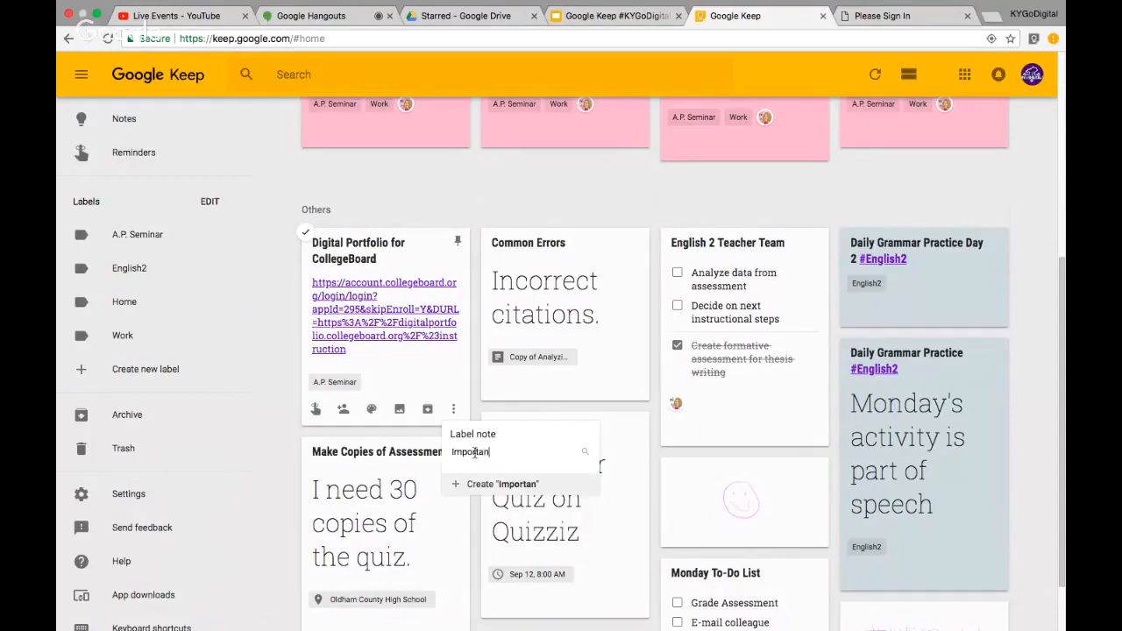
type("t Websites for A")
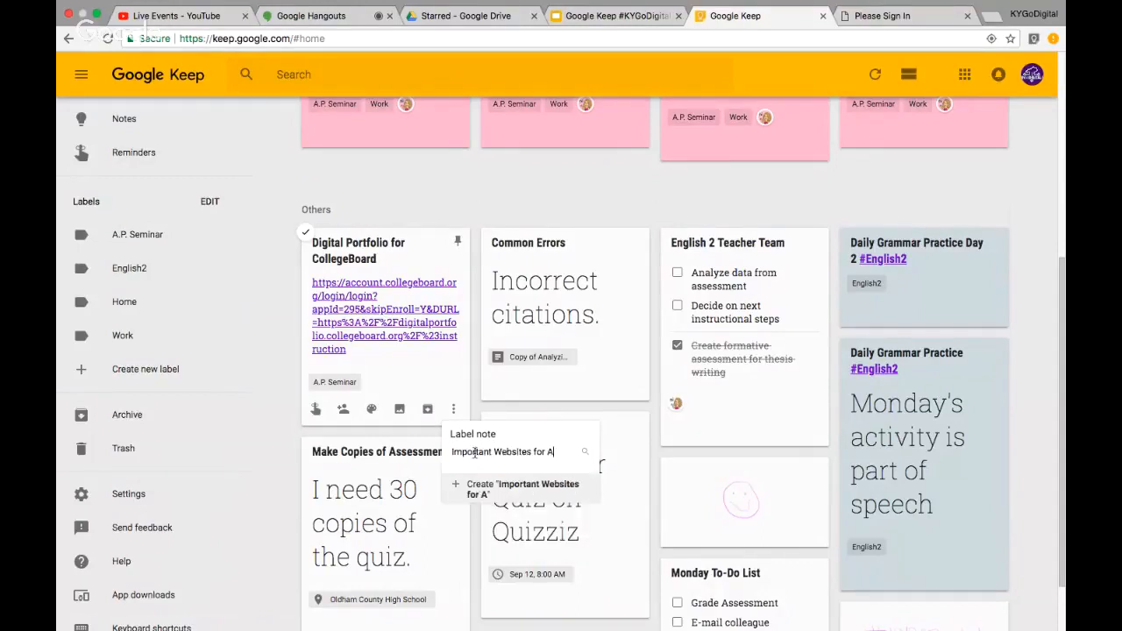
type("P Sem")
left_click(485, 487)
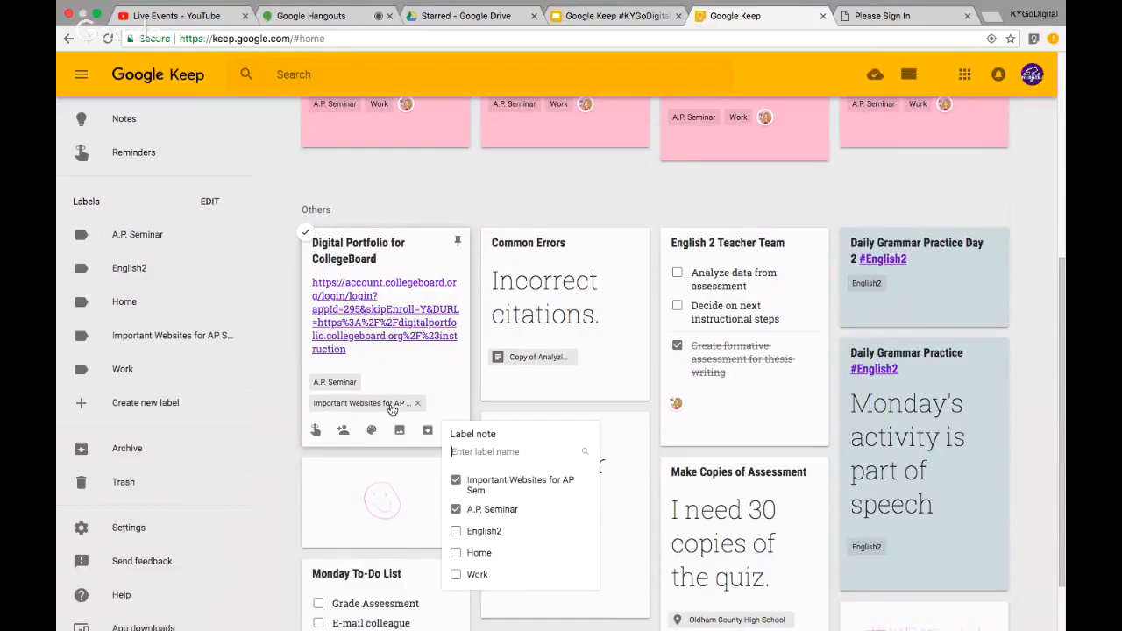
left_click(285, 330)
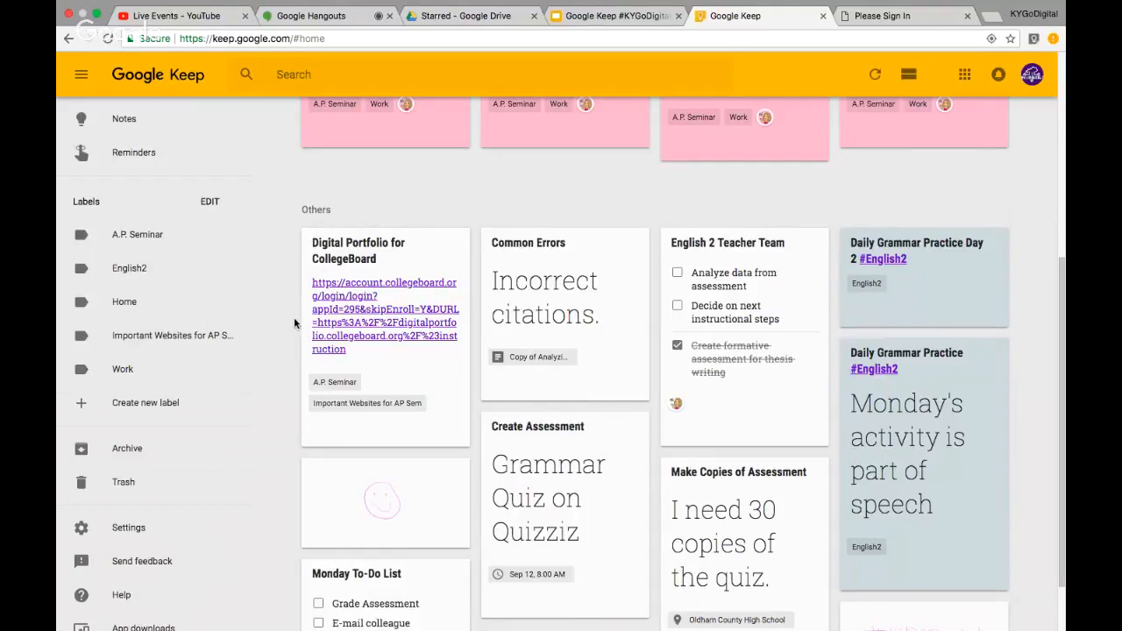
left_click(881, 16)
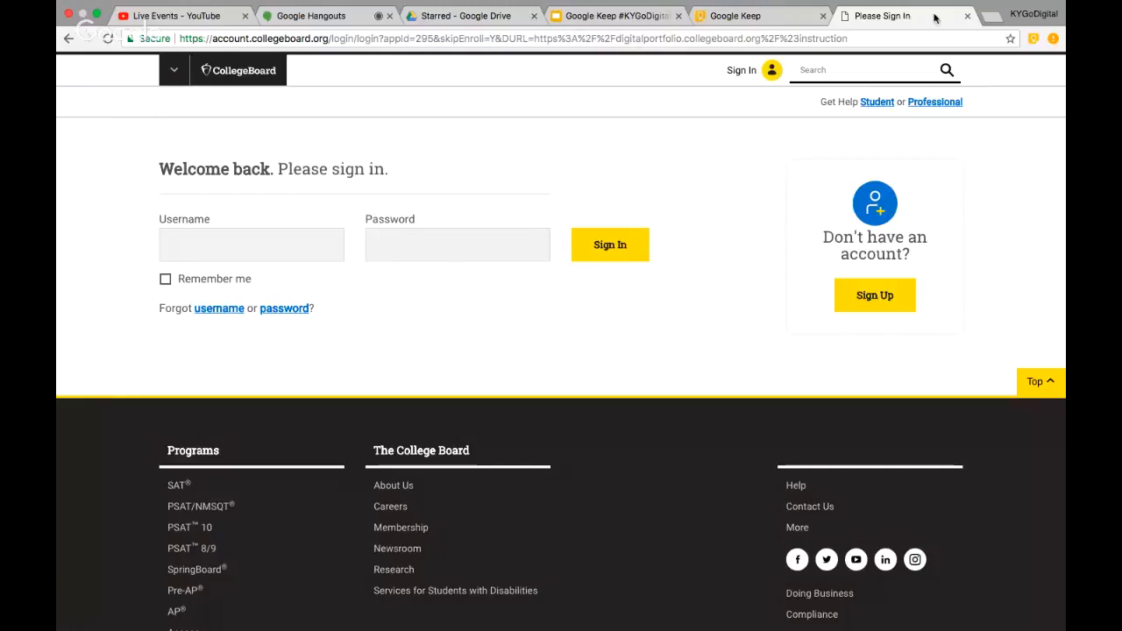
Close the College Board tab and stop the screenshare in the Hangouts broadcast
left_click(968, 18)
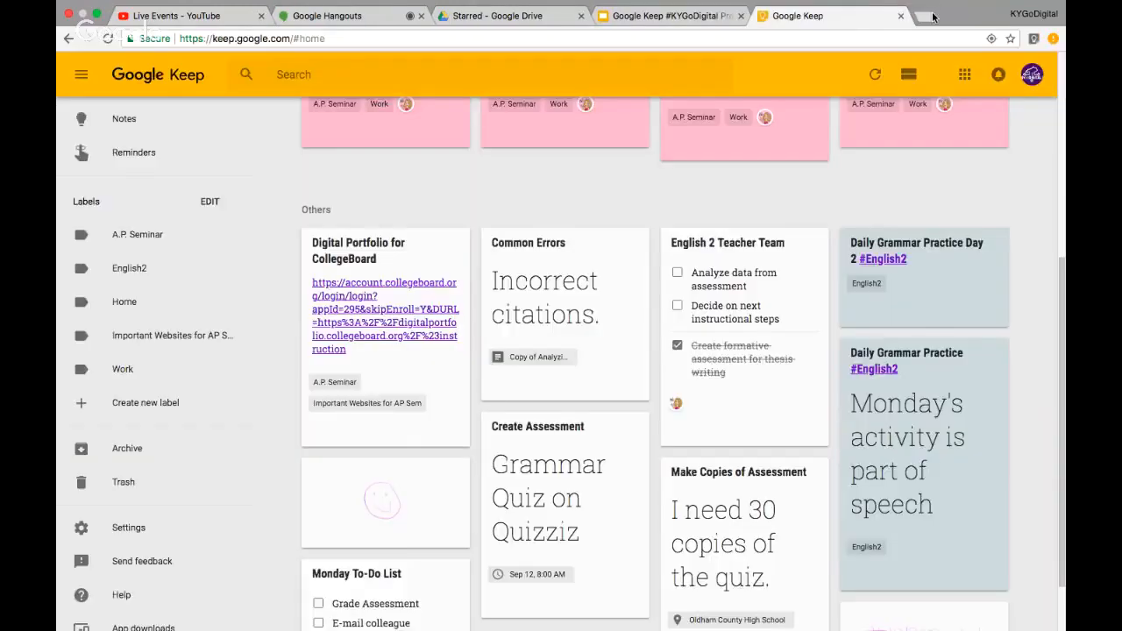
left_click(360, 18)
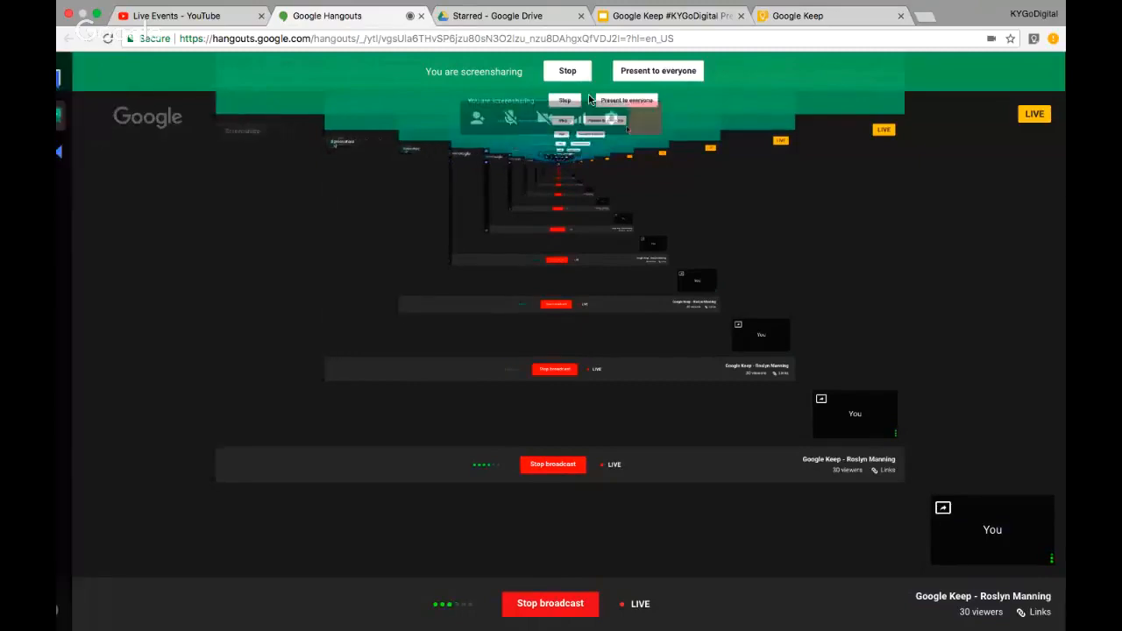
left_click(565, 71)
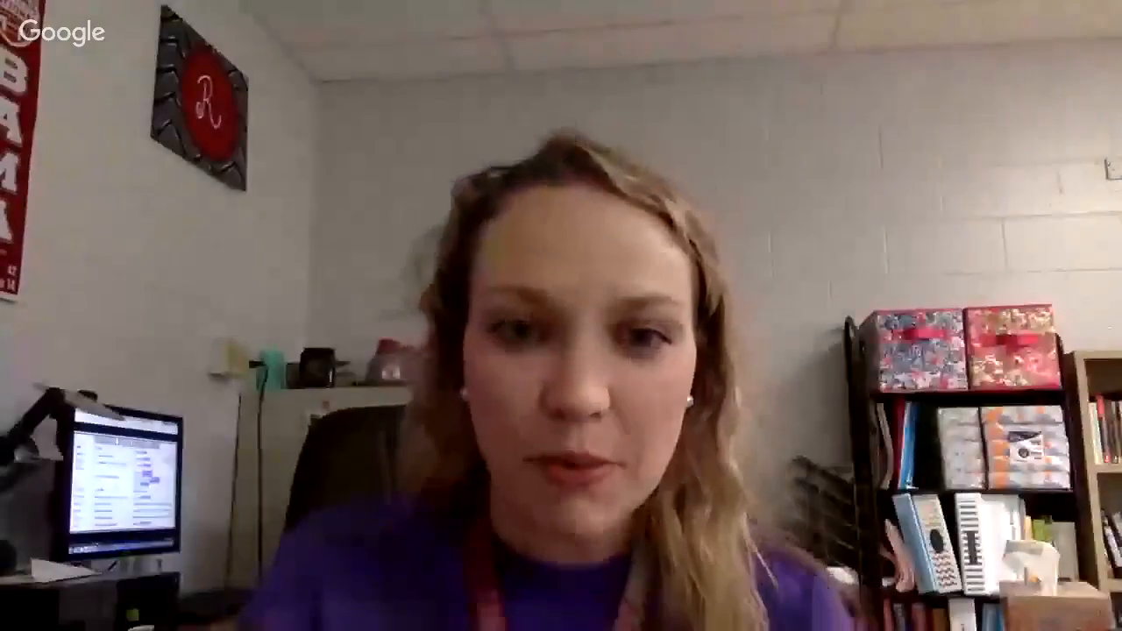